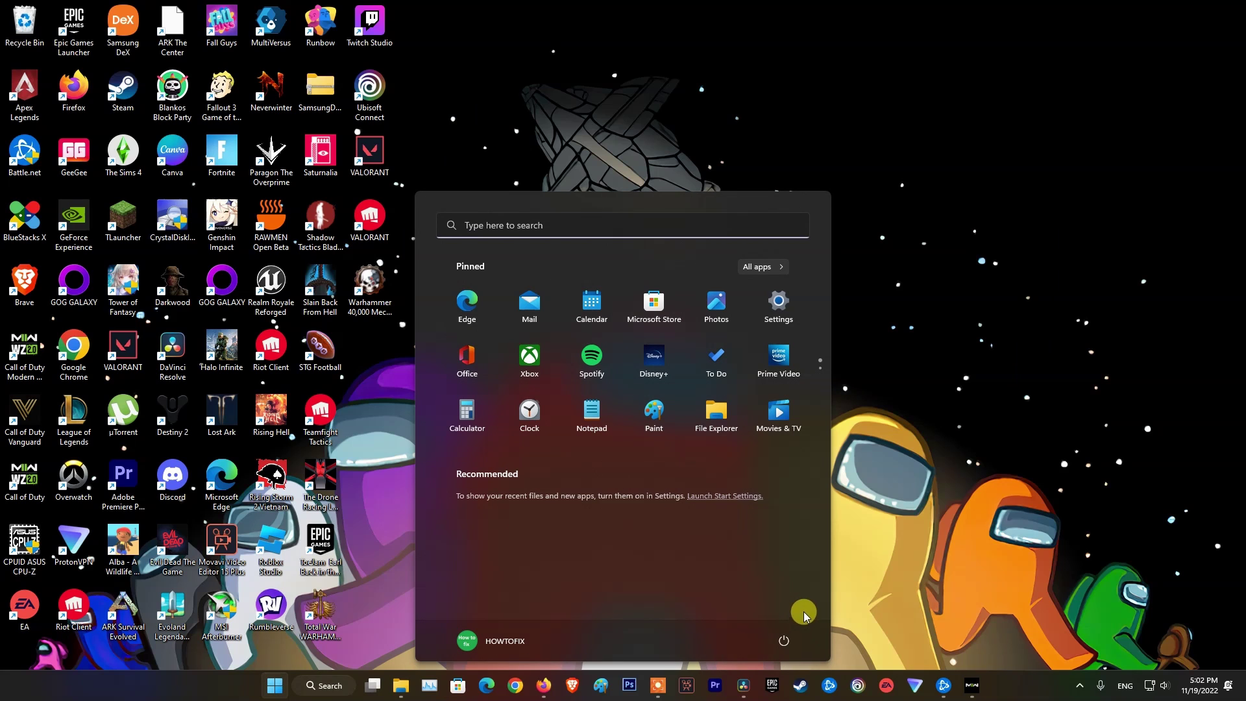
click(783, 641)
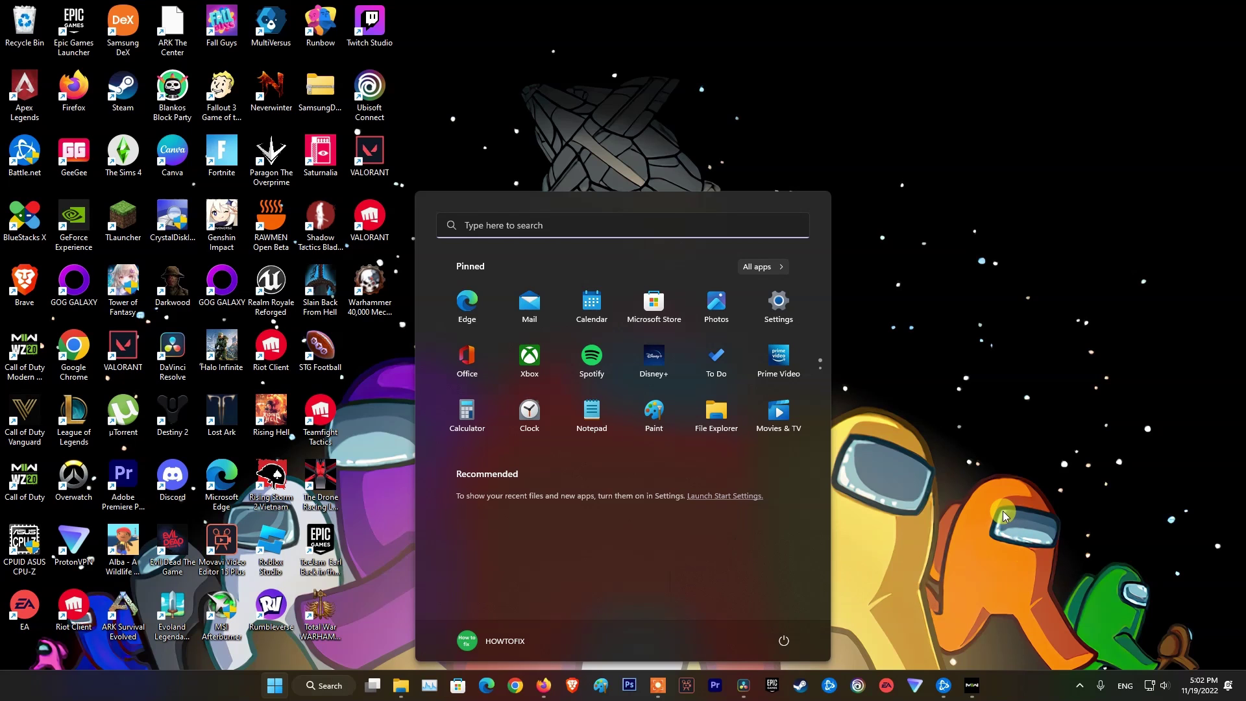
click(798, 150)
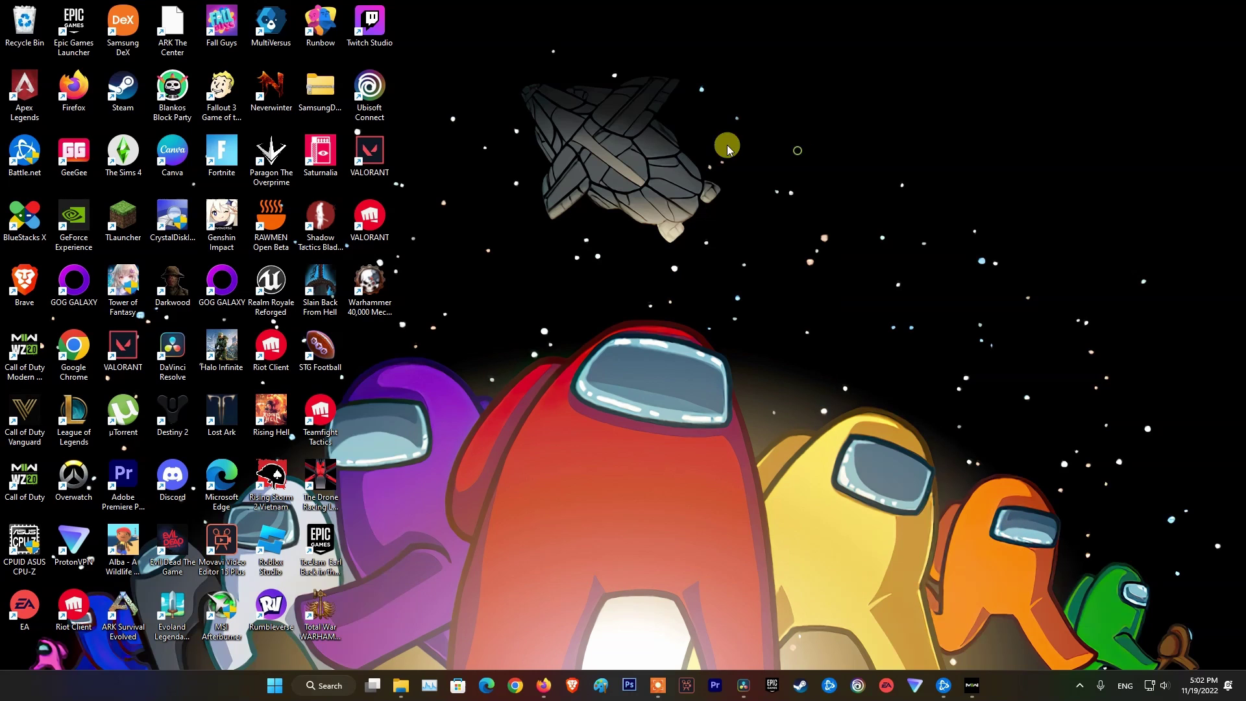
Open the Battle.net desktop shortcut's compatibility settings for all users, confirm them, and launch Battle.net
right_click(26, 157)
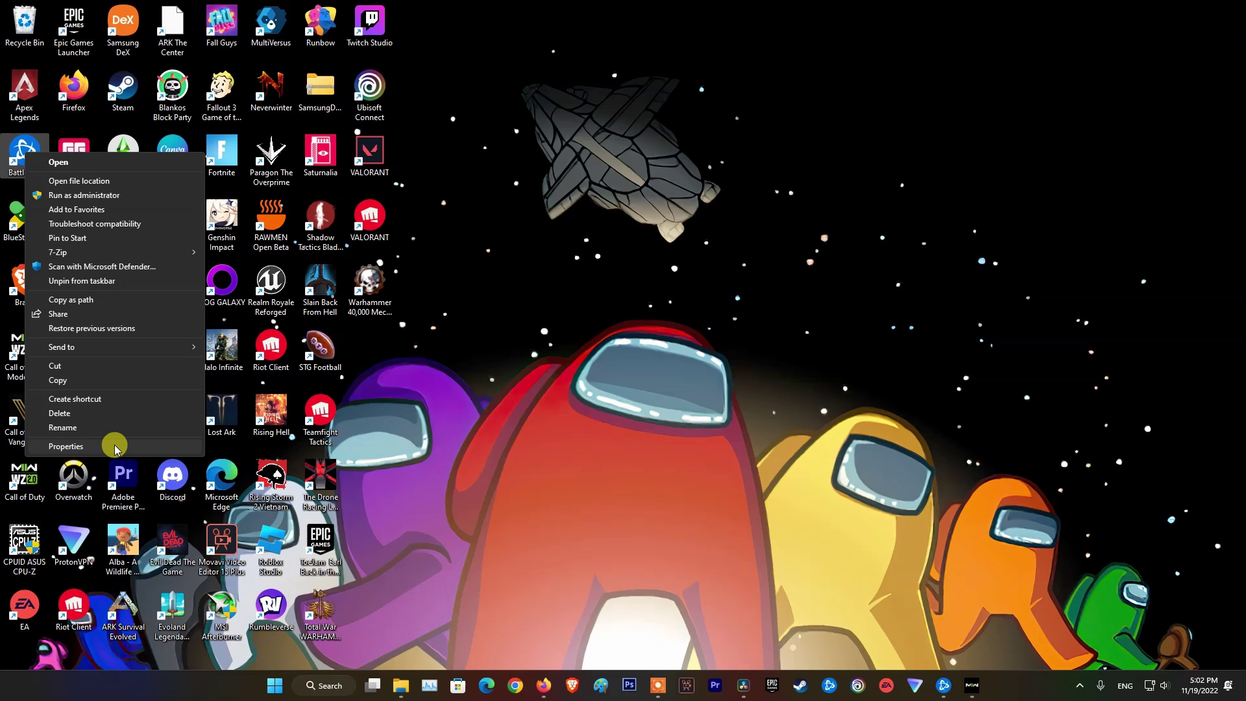
click(115, 448)
click(195, 197)
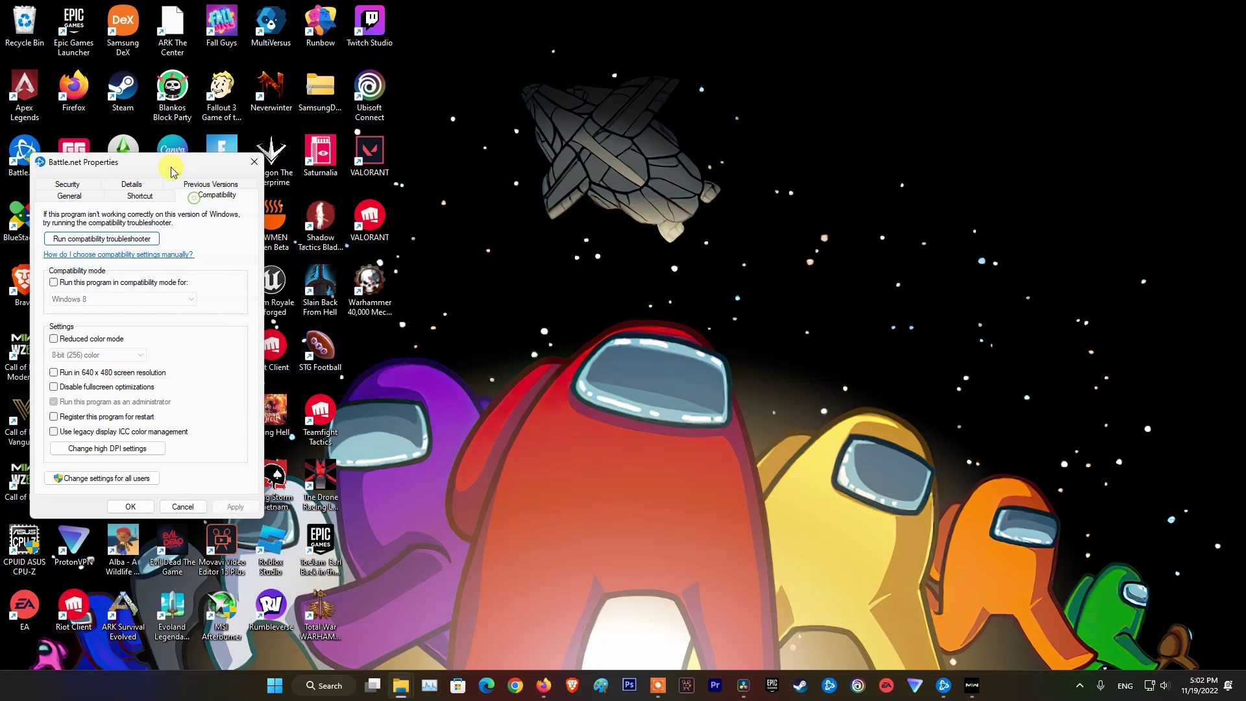
drag(167, 162, 708, 165)
click(628, 482)
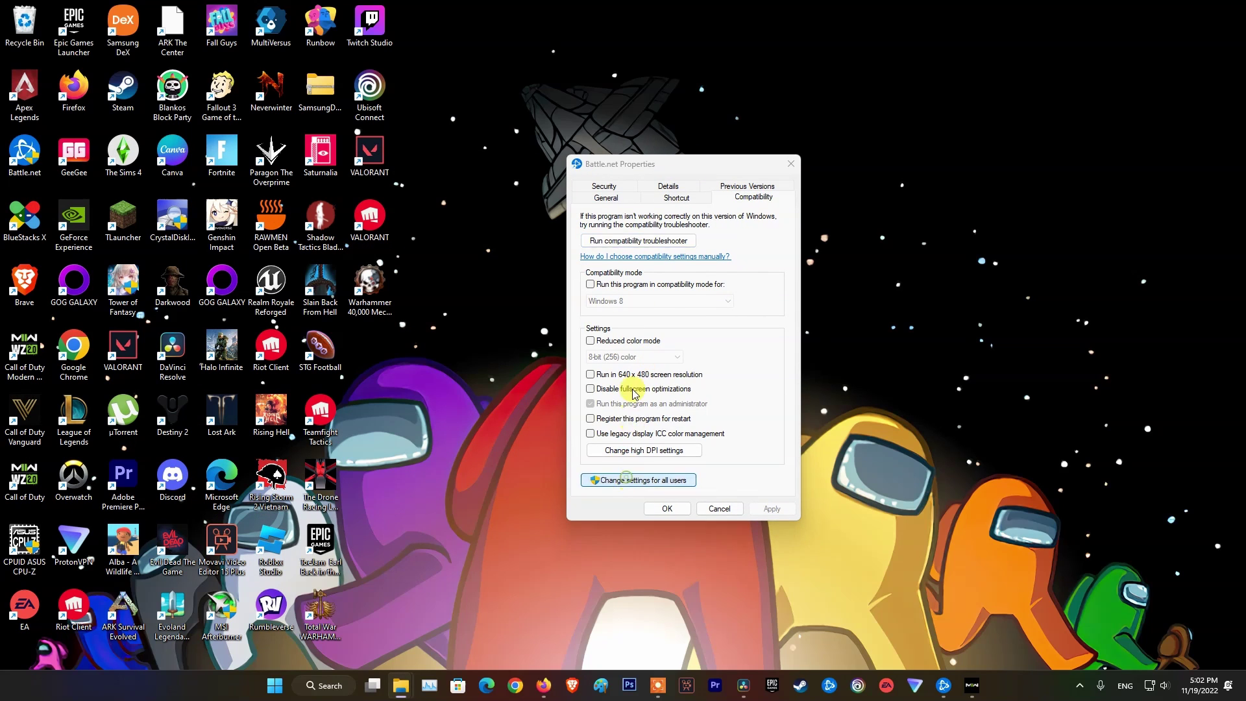
click(680, 513)
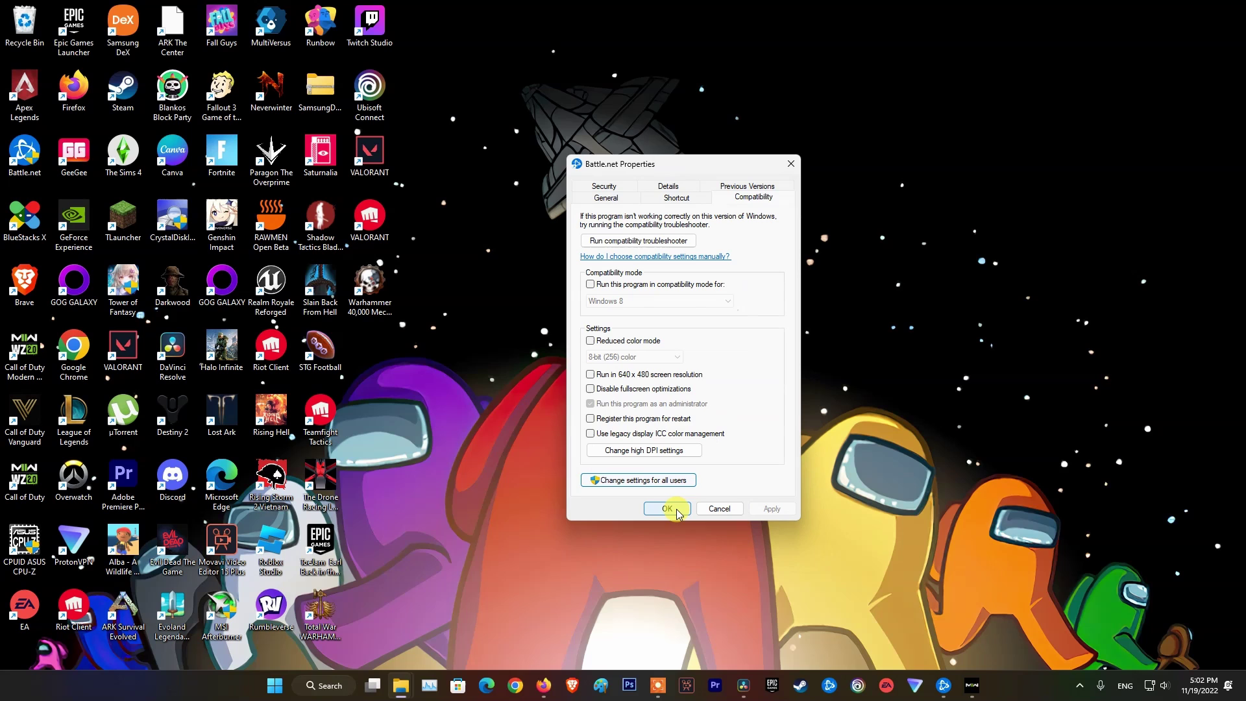
click(667, 508)
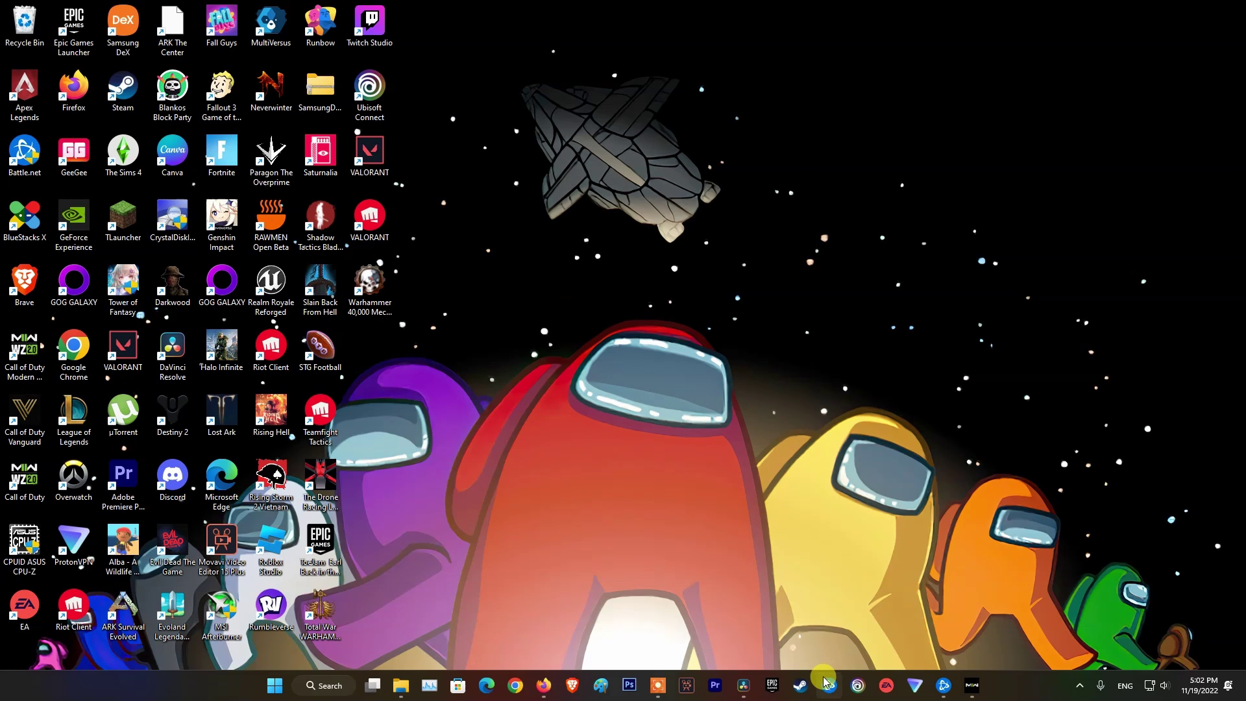
click(828, 683)
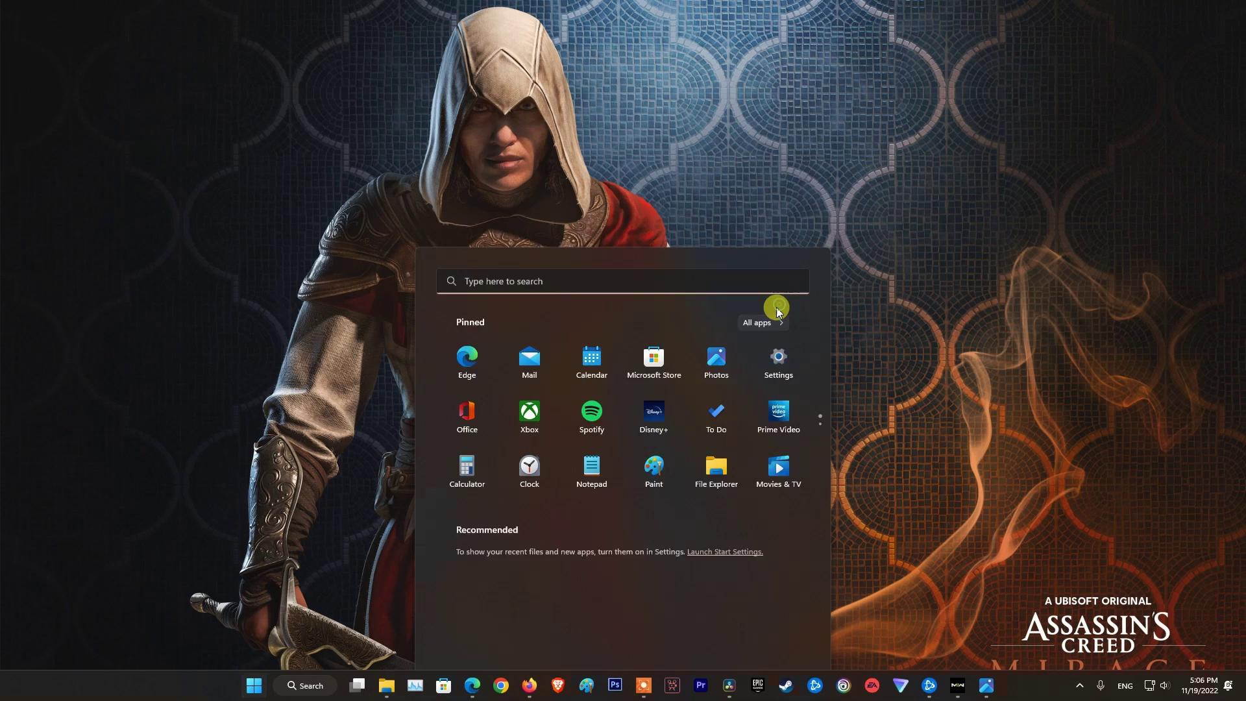
Open Windows Update in the system settings and check for updates
key(super+i)
click(1006, 103)
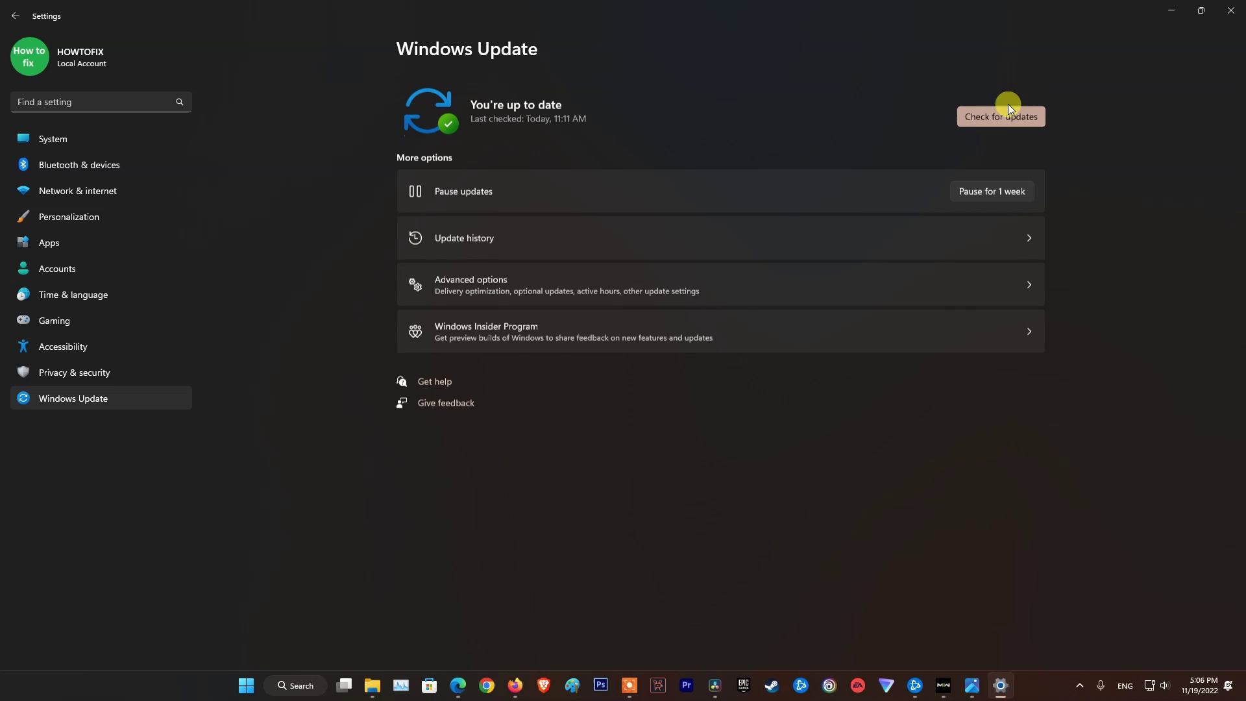
click(1011, 109)
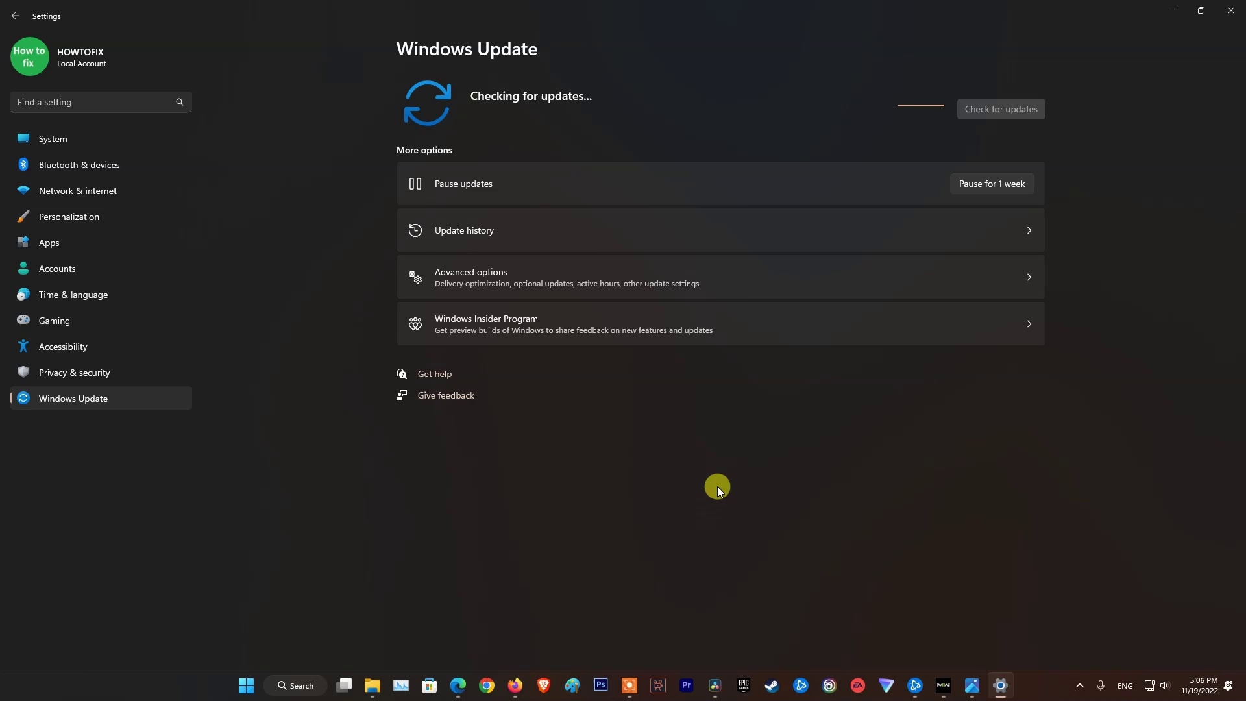
On the AMD Drivers and Support page in Edge, select Graphics, Radeon RX 6000 Series, RX 6900 Series and RX 6950 XT
click(458, 685)
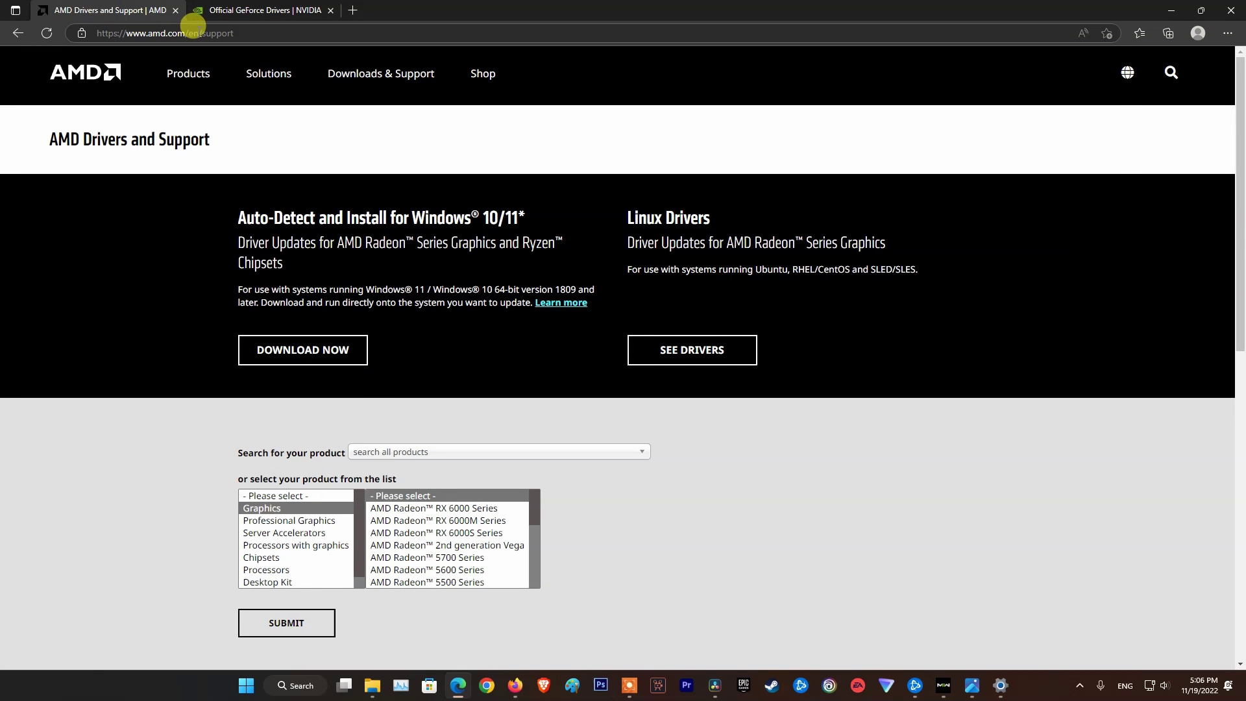
click(255, 32)
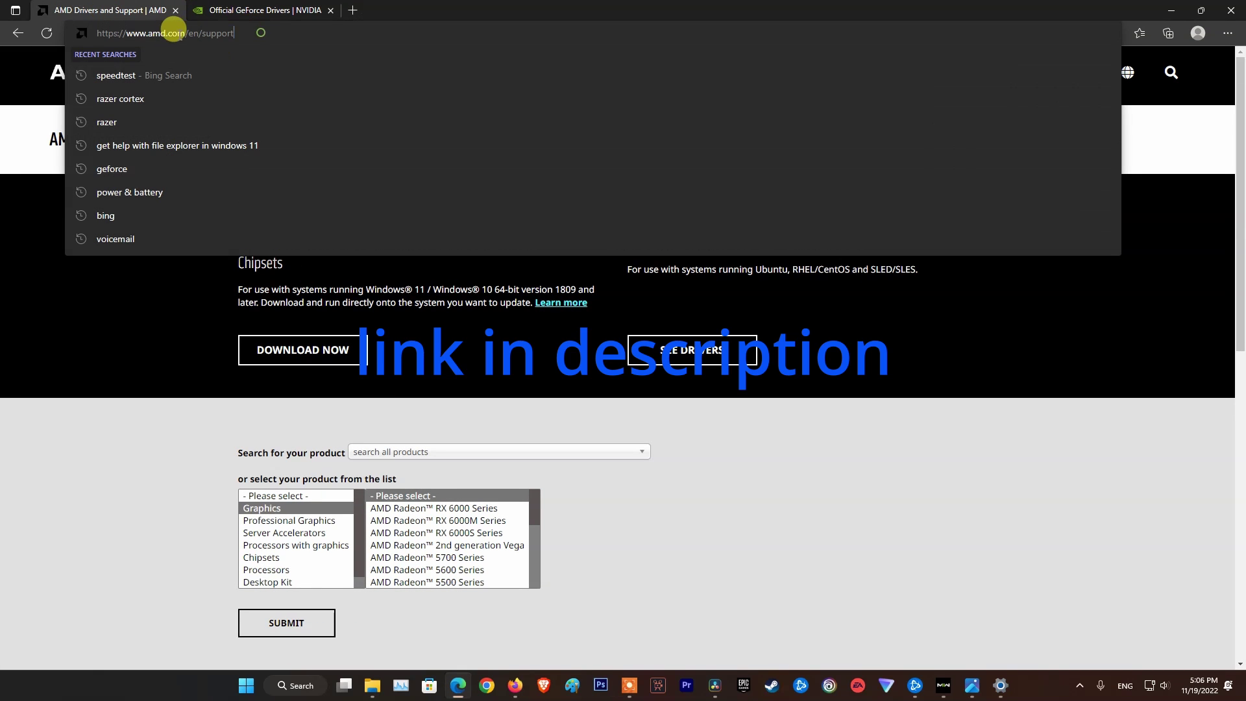
click(645, 390)
scroll(401, 415, down, 1)
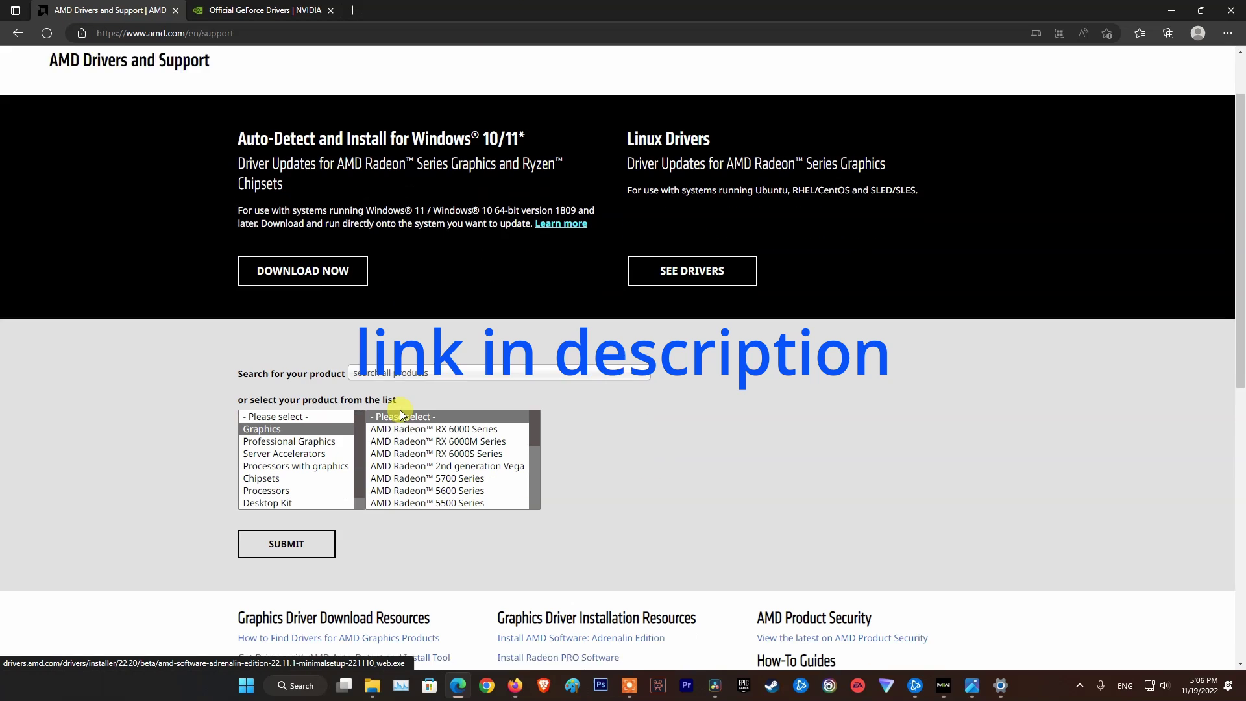
click(464, 416)
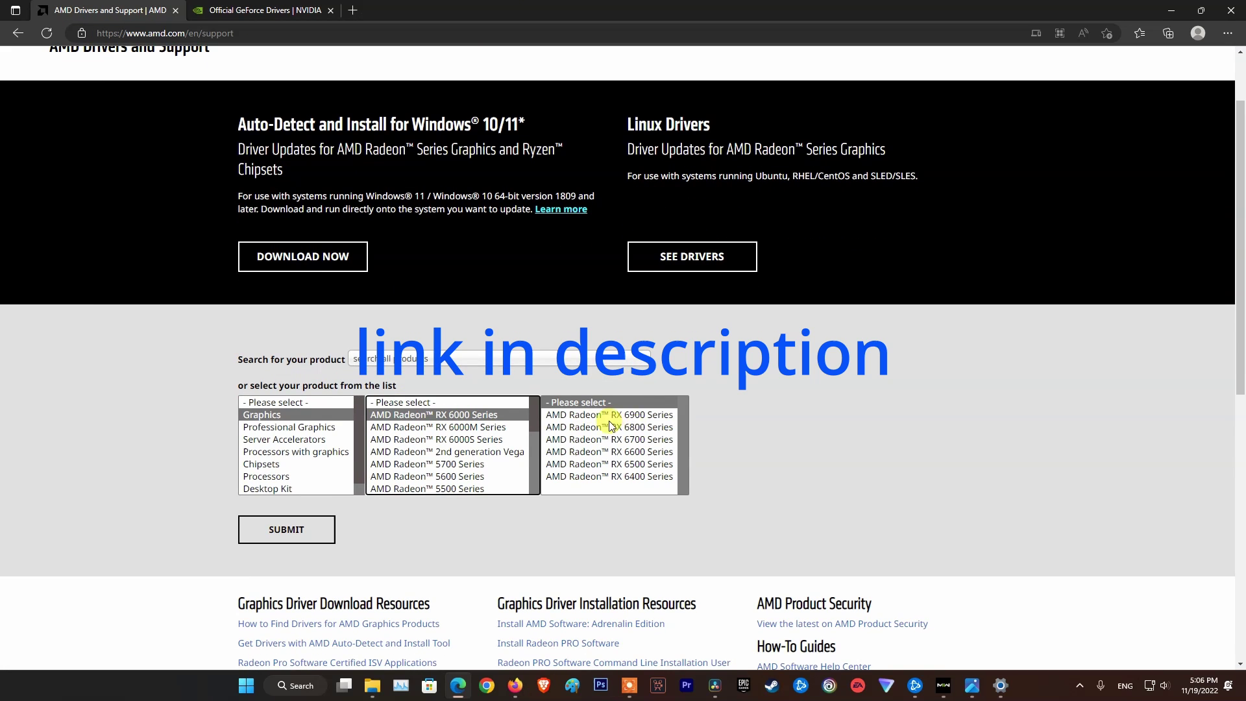
click(622, 416)
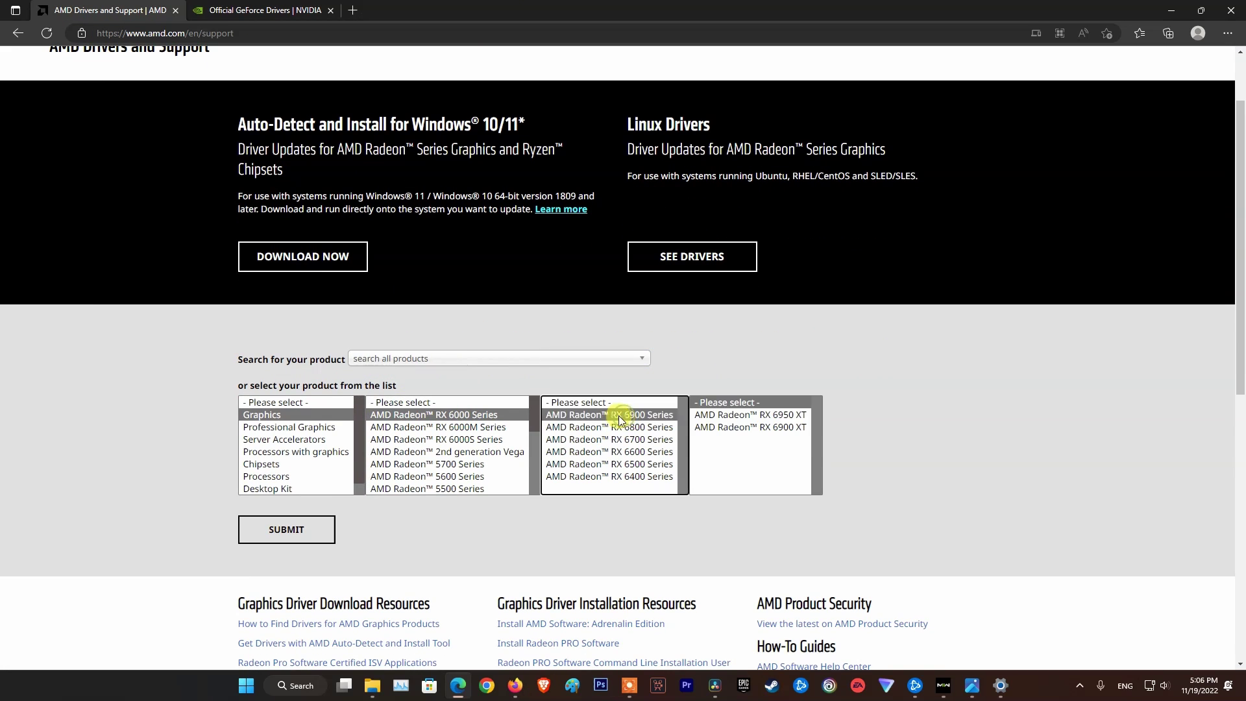
click(763, 416)
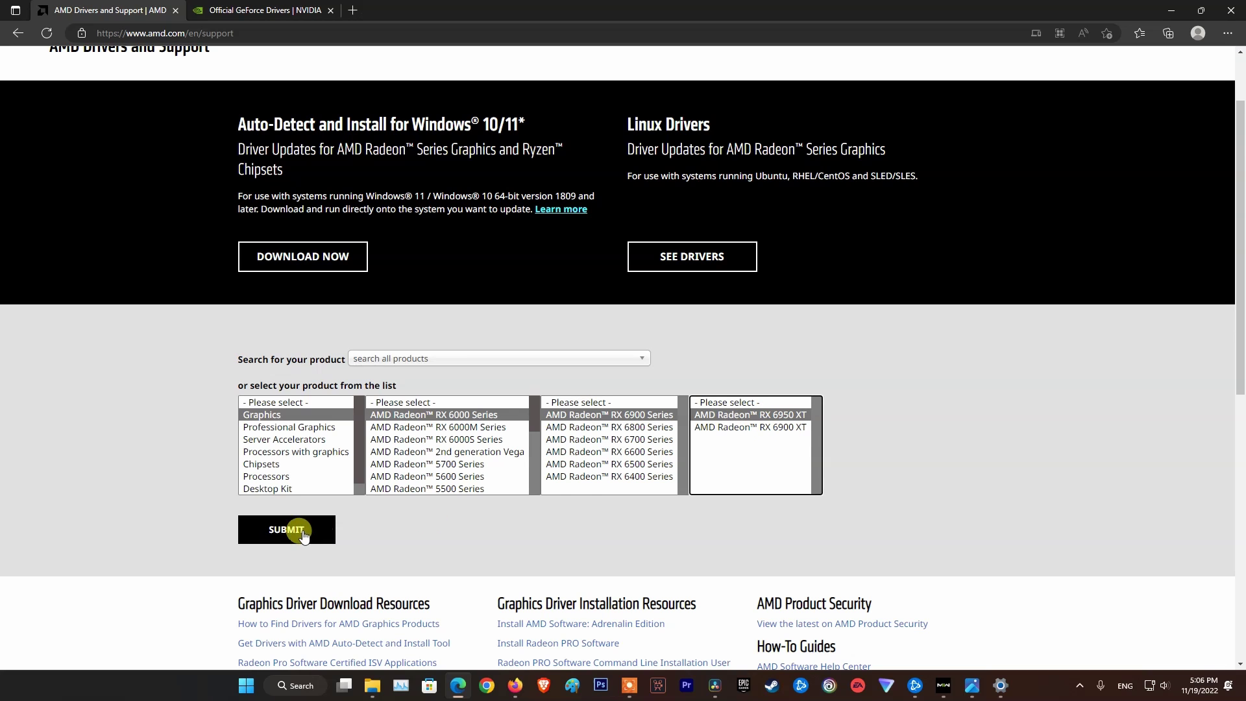
Switch to the NVIDIA GeForce drivers page and look at the Product Type and Product Series choices for the manual driver search
click(240, 9)
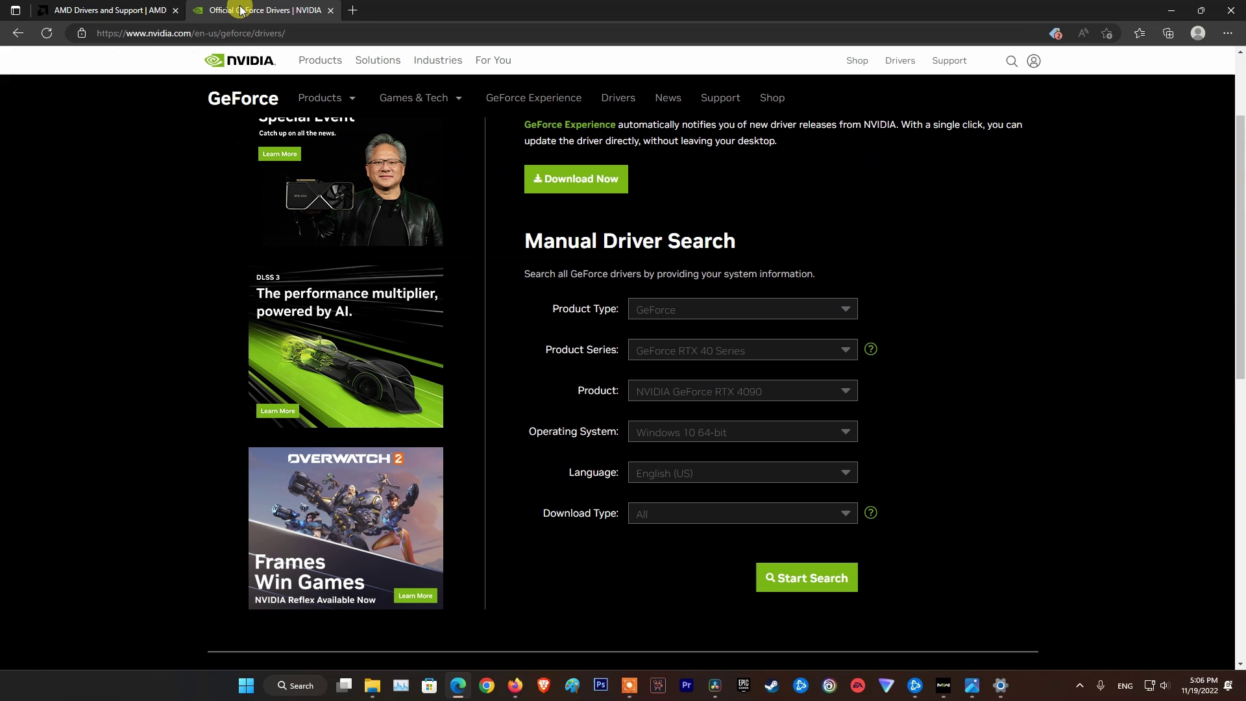
click(745, 310)
click(690, 357)
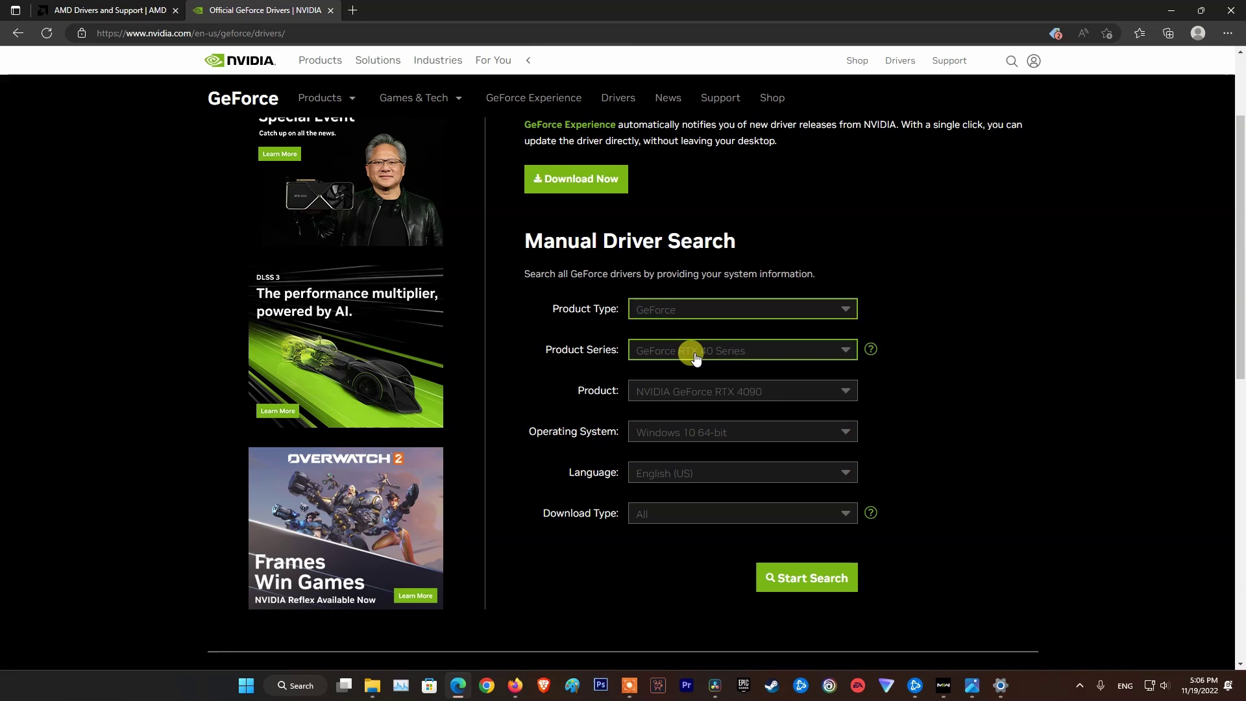
click(690, 357)
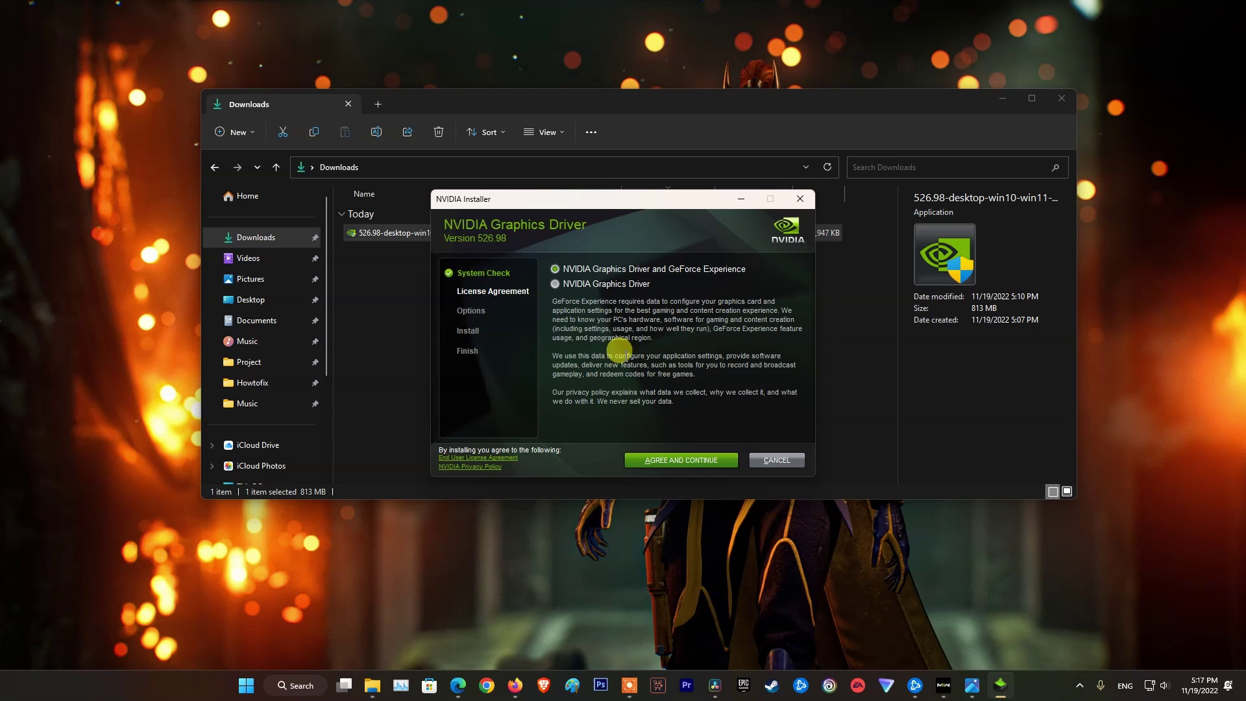
Start installing NVIDIA Graphics Driver 526.98 without GeForce Experience, agreeing to the license and using the custom option with a clean installation
click(555, 286)
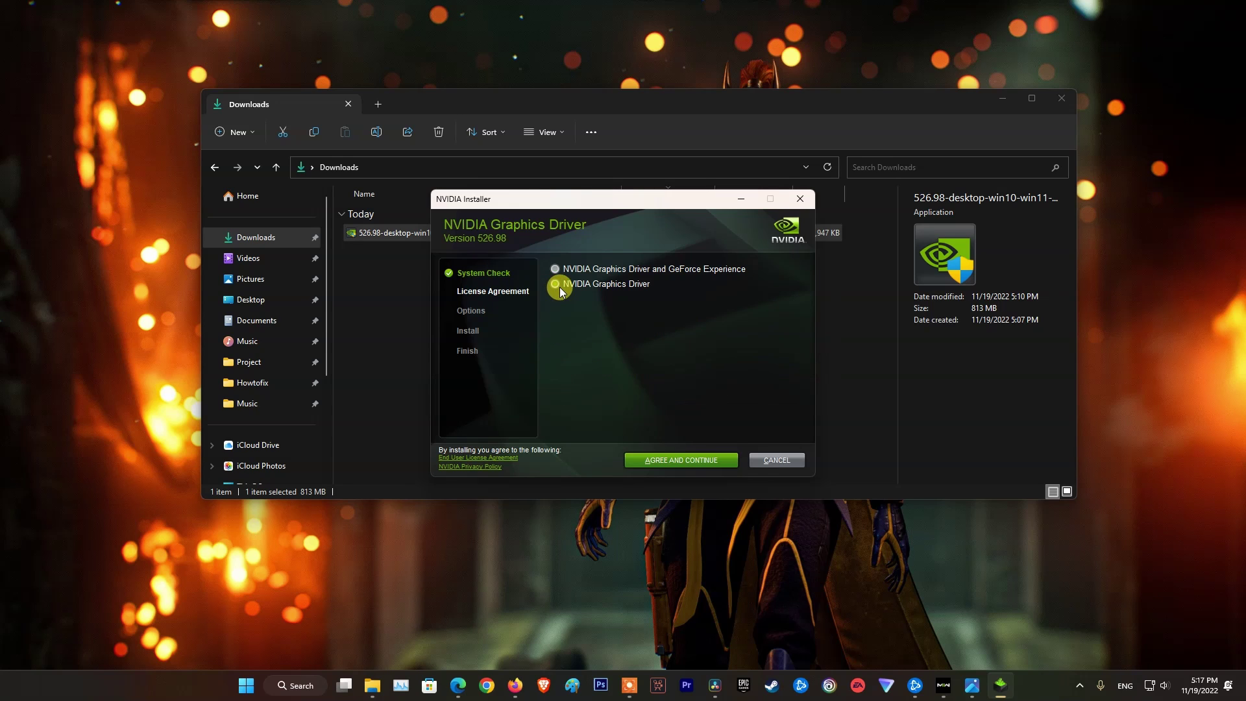
click(692, 462)
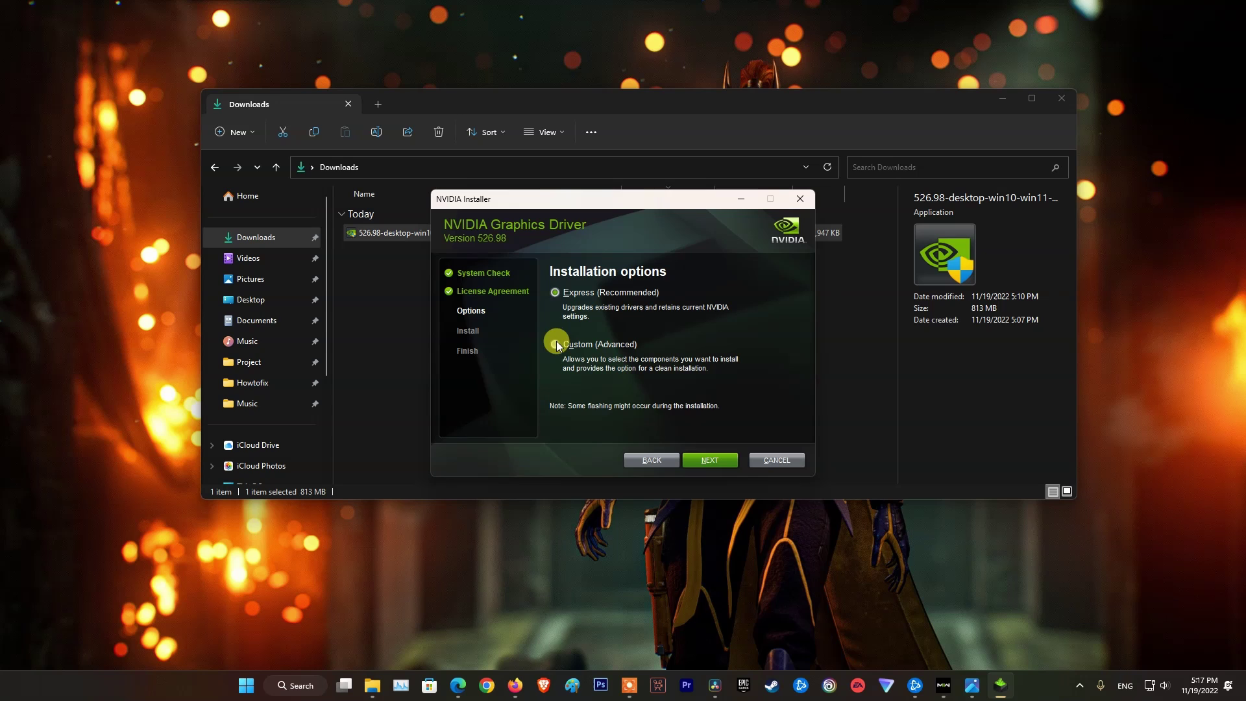
click(555, 342)
click(714, 459)
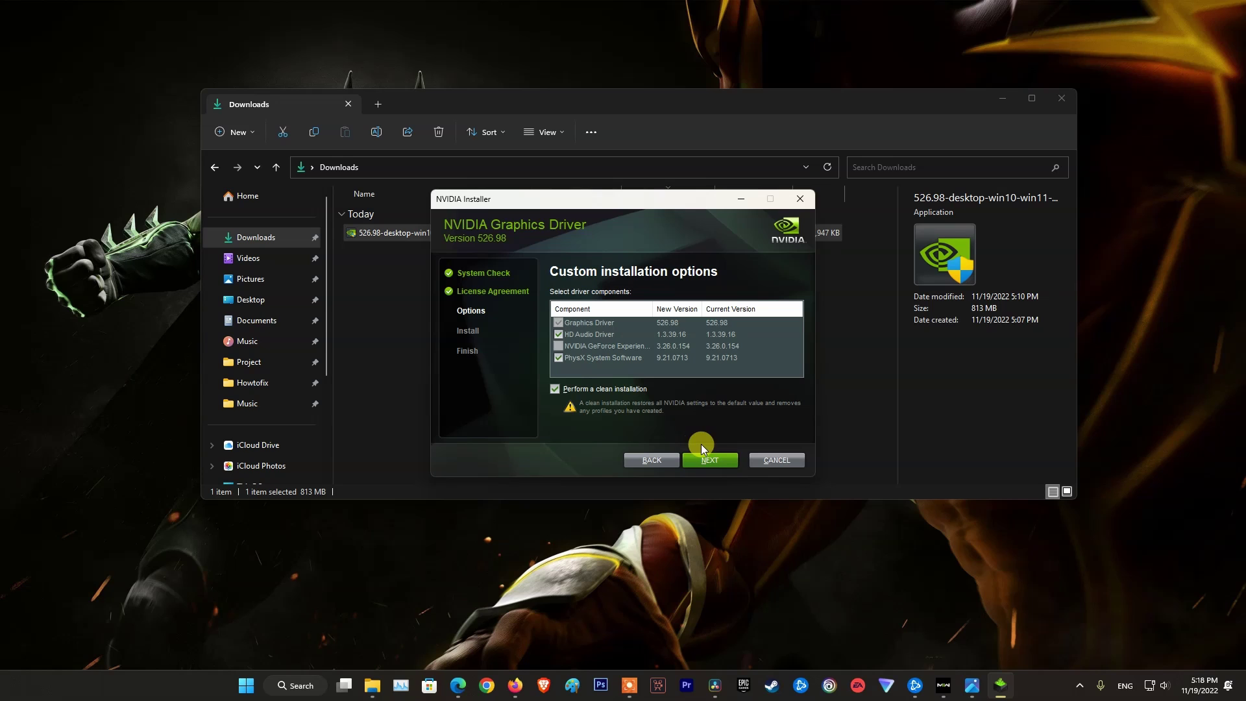
click(722, 461)
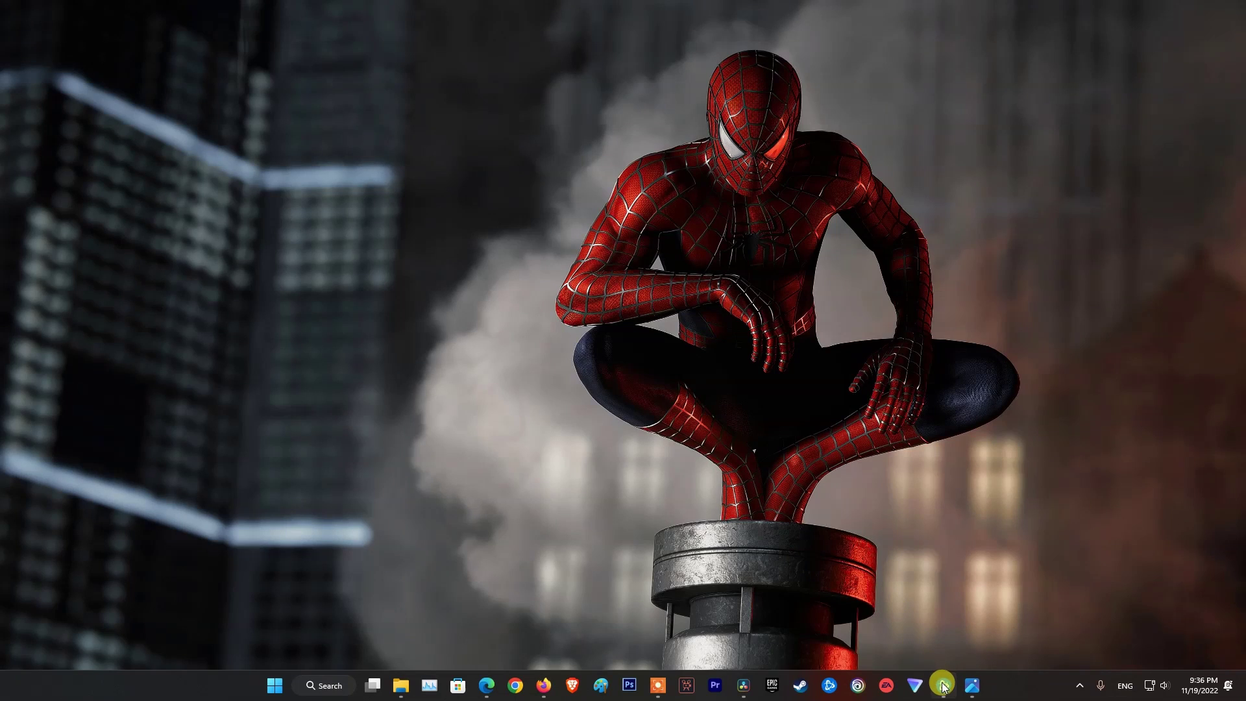
Switch to Battle.net and run Scan and Repair on Call of Duty: MWII | WZ2.0
click(942, 687)
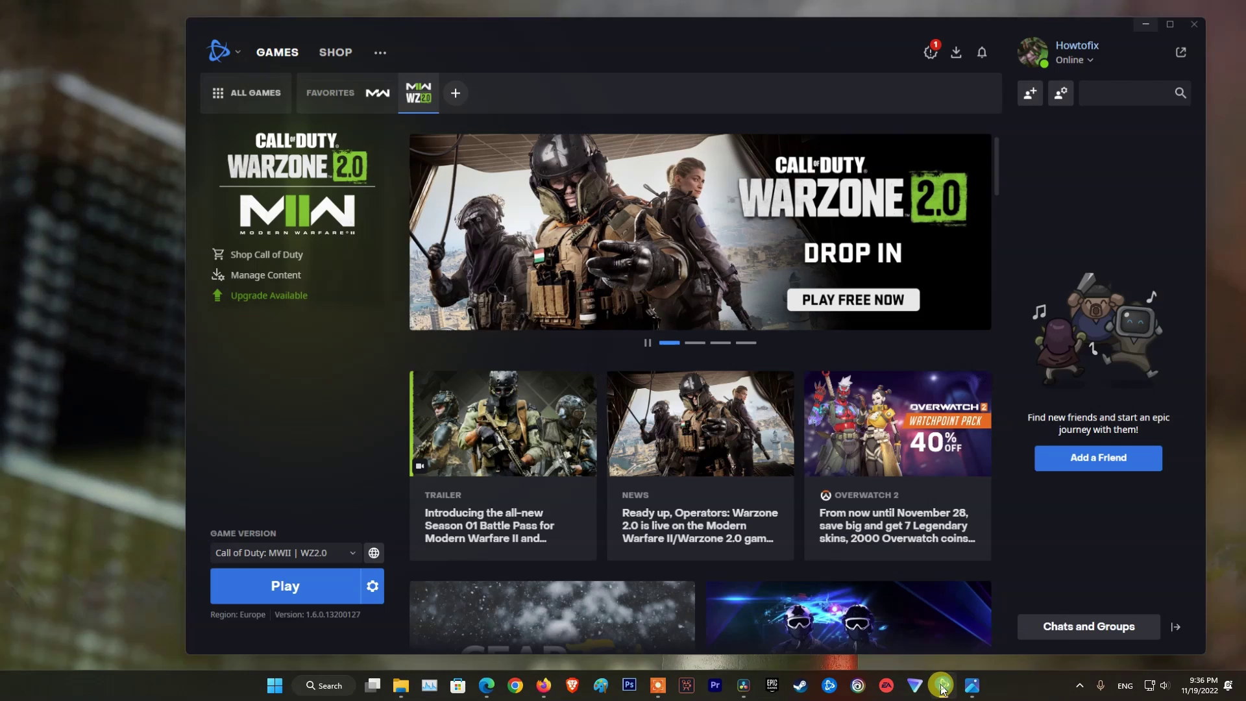
click(416, 87)
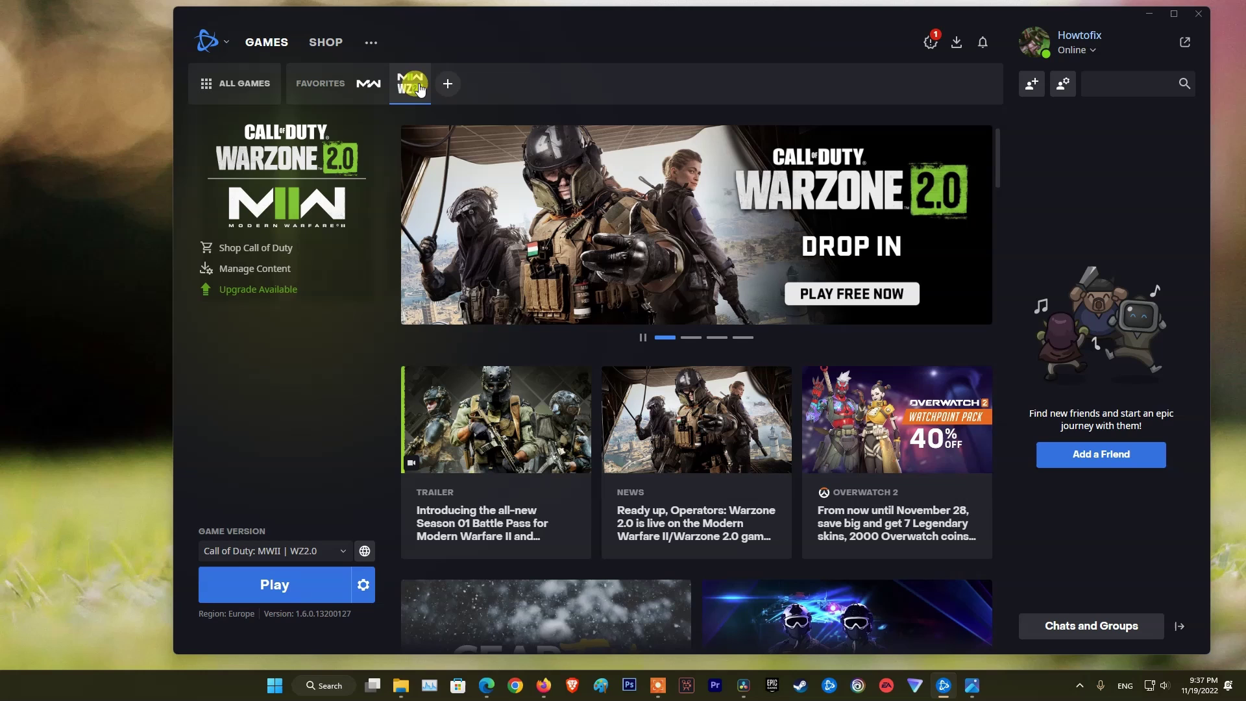
click(361, 582)
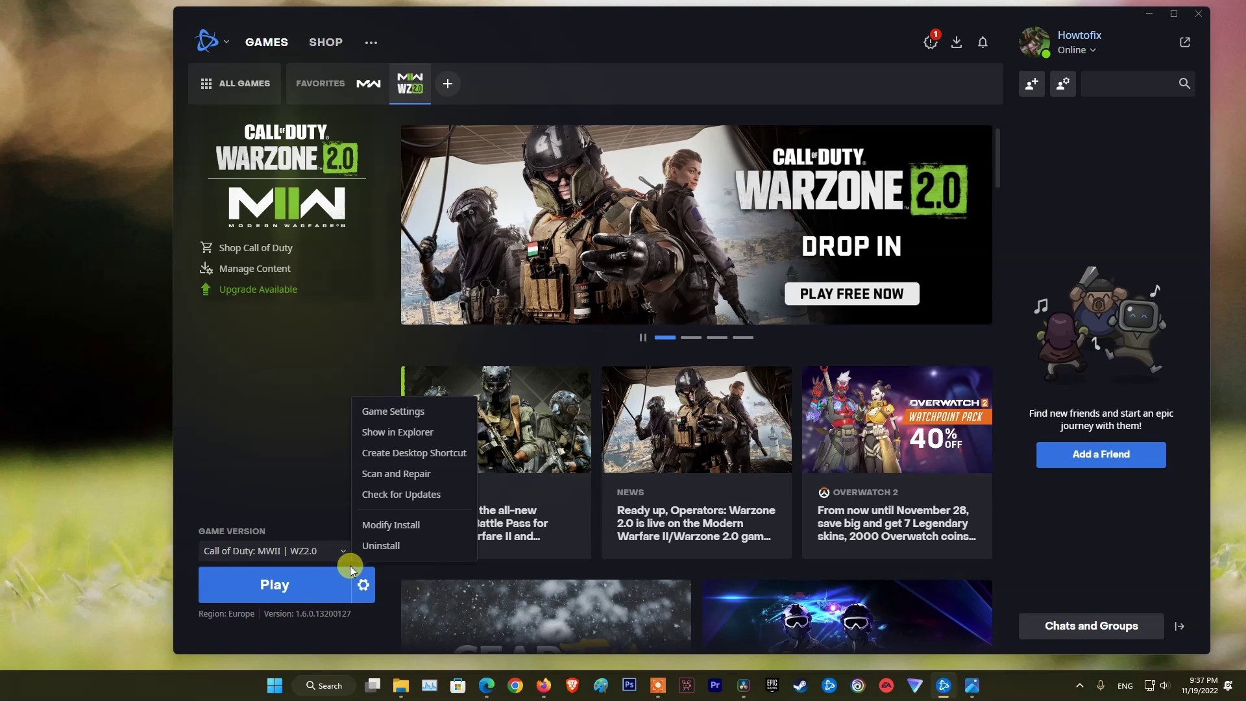
click(417, 478)
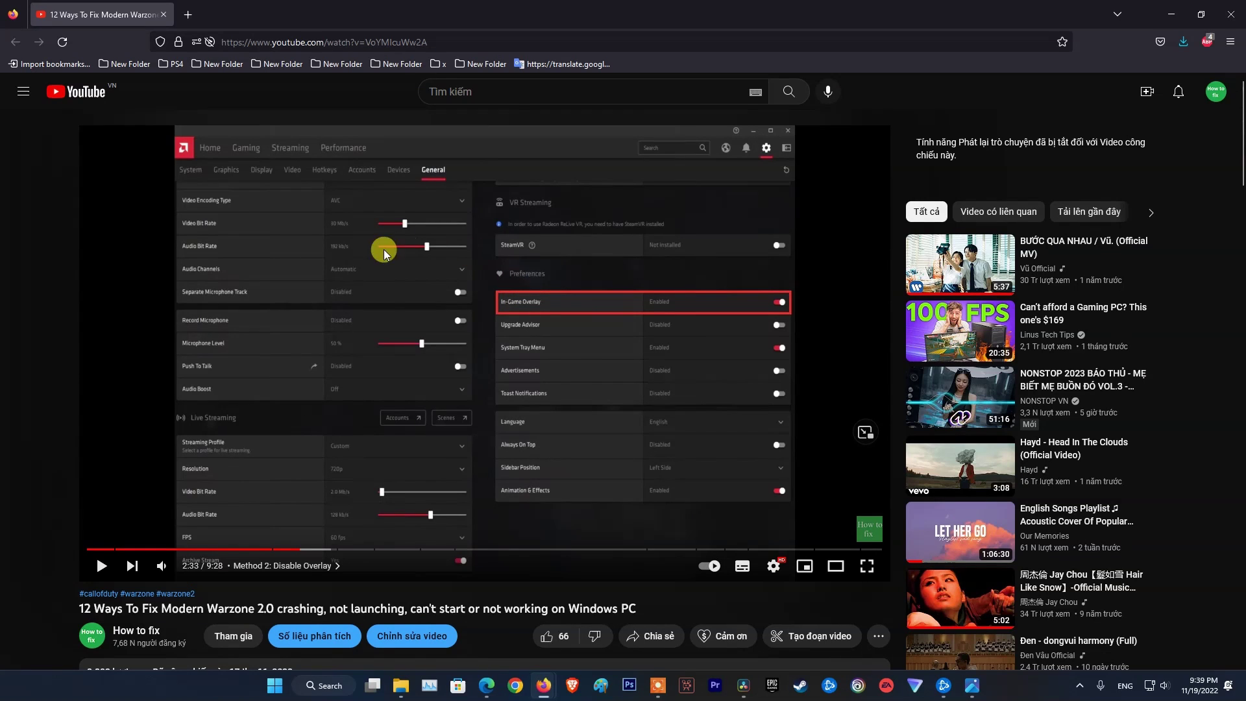
Read the Method 2 (Disable Overlay) and Method 3 (Stop overclocking) entries in the YouTube video's description, highlighting them temporarily
scroll(411, 361, down, 6)
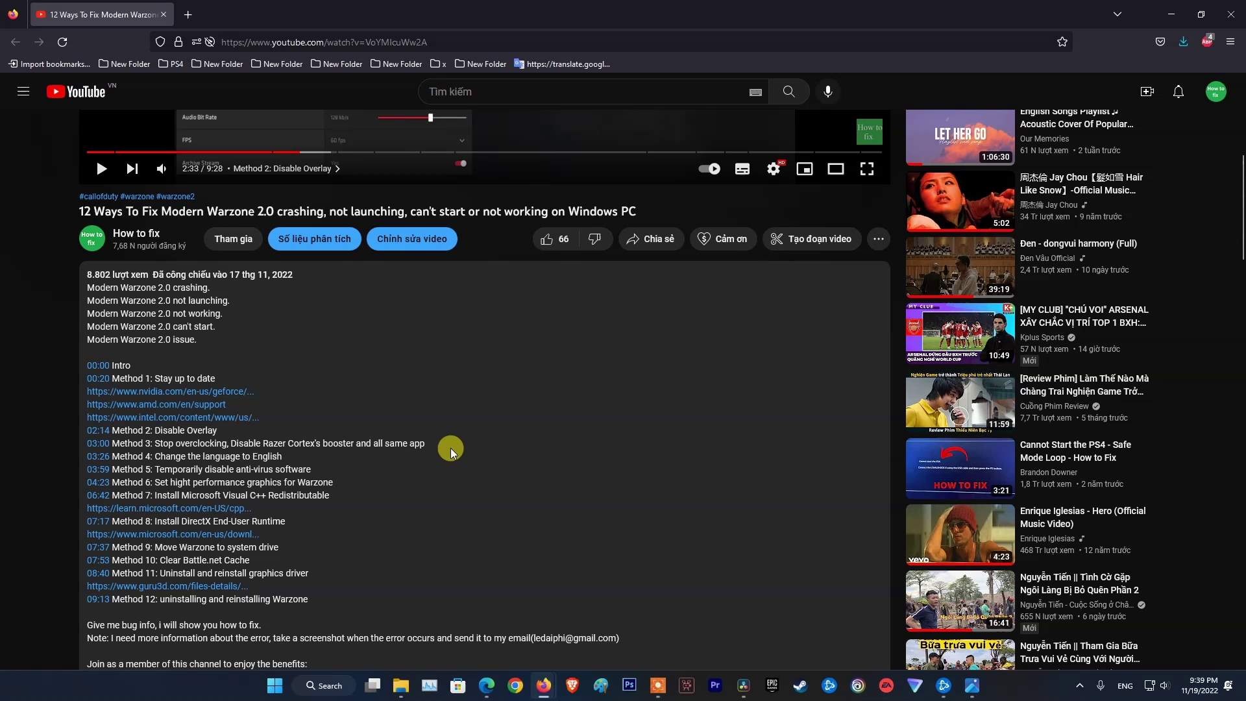
drag(452, 448, 71, 432)
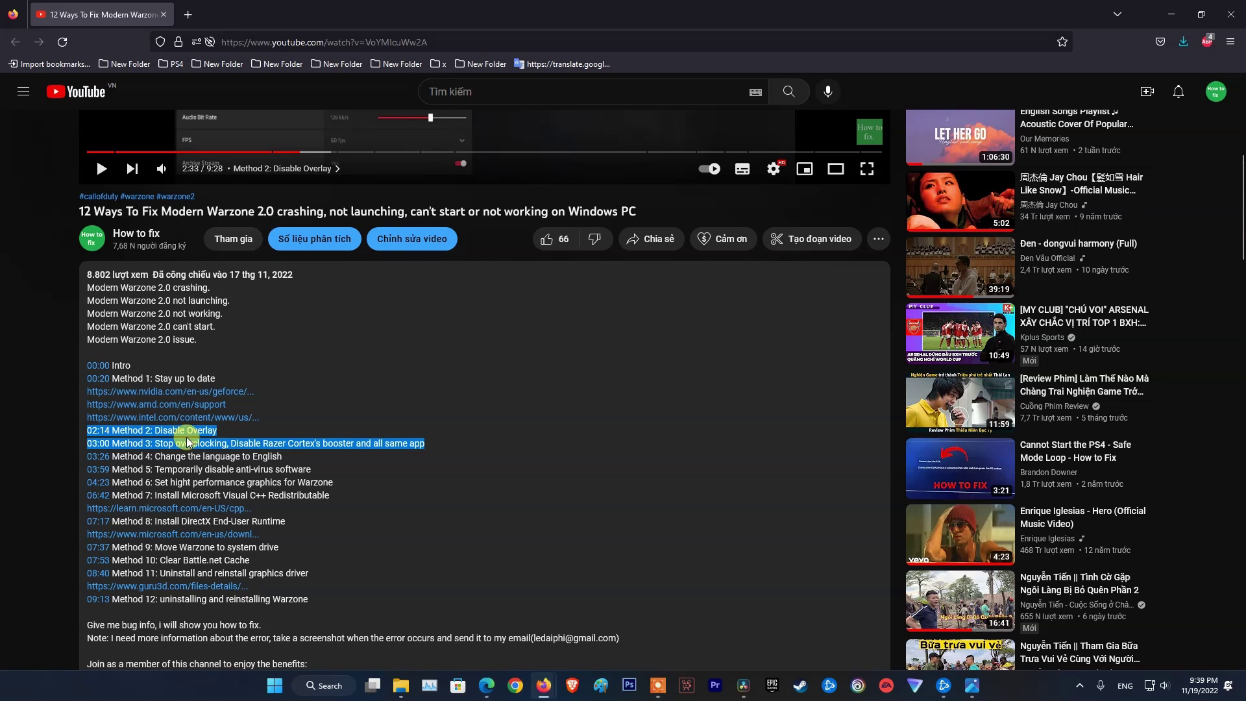
click(334, 407)
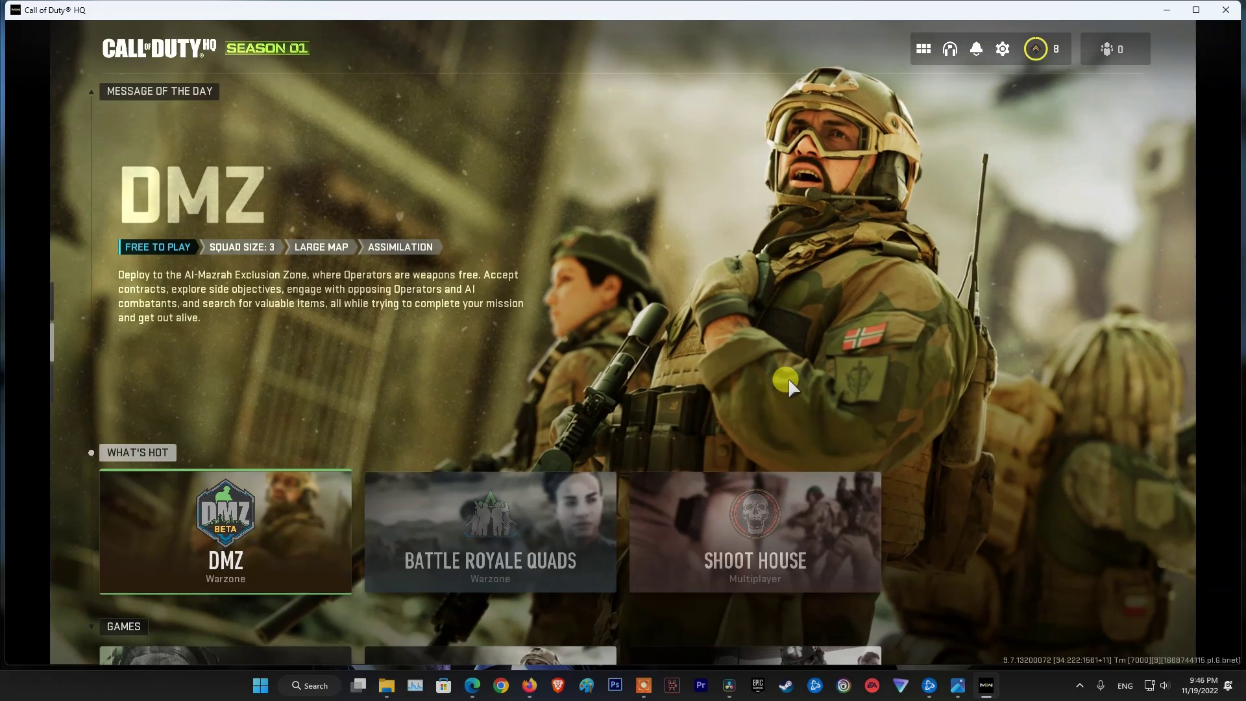
Try lowering Shader Quality in Call of Duty HQ's graphics quality settings, choosing Medium first and Low second
click(1002, 50)
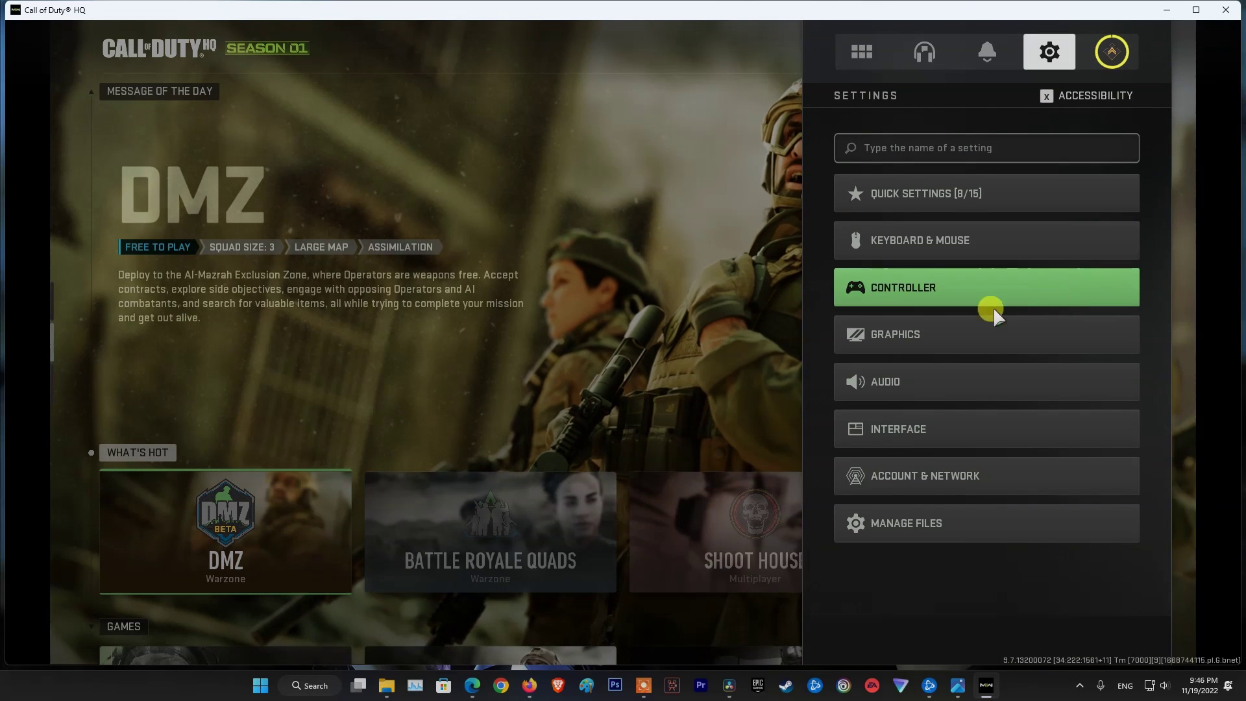
click(918, 333)
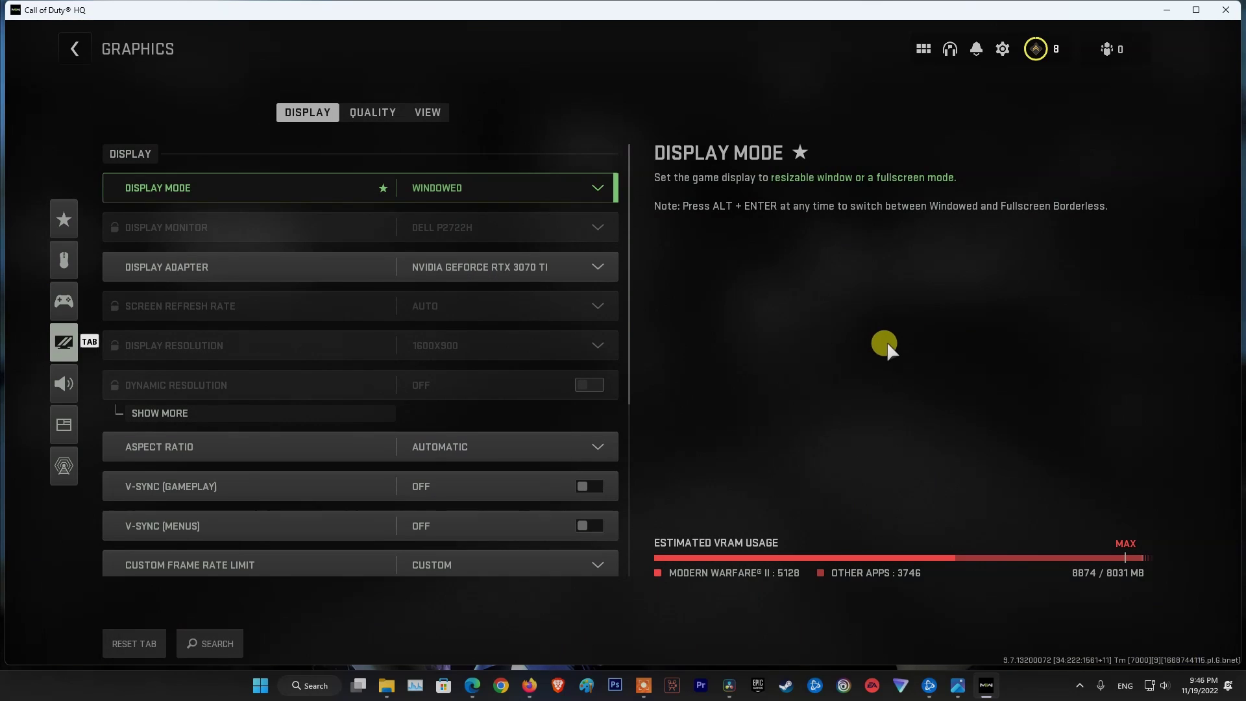
click(369, 115)
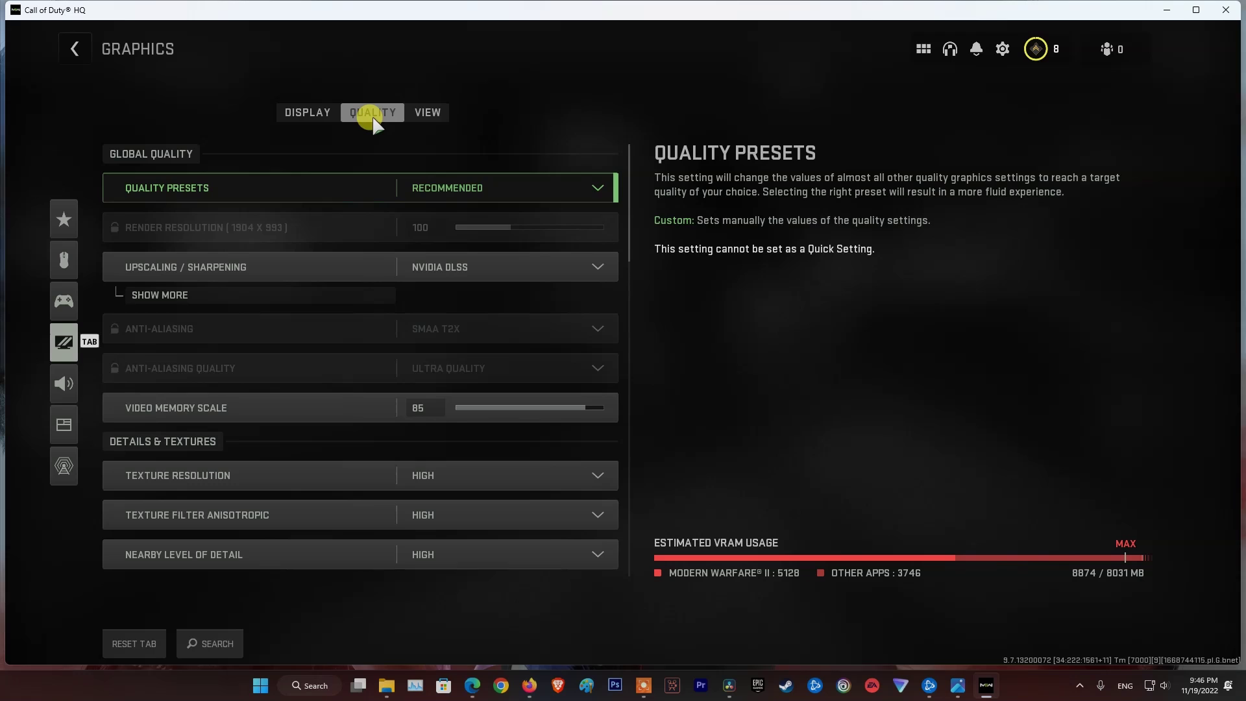
scroll(364, 408, down, 2)
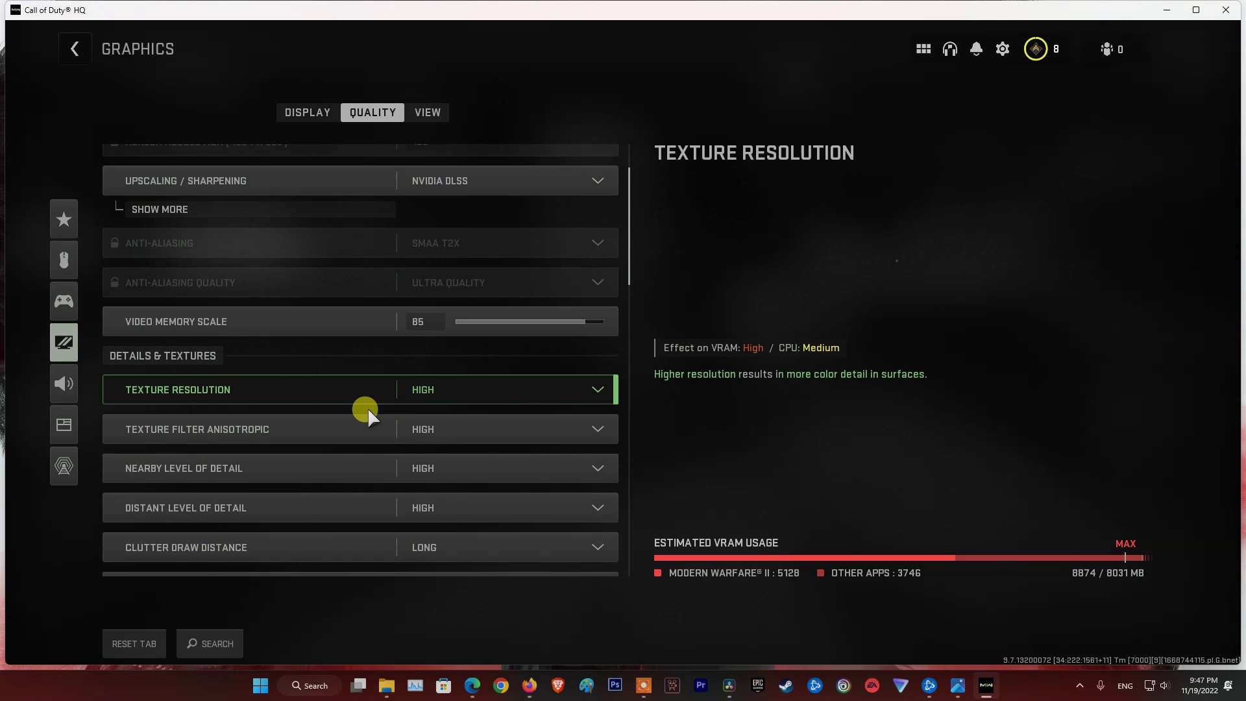
scroll(366, 408, down, 3)
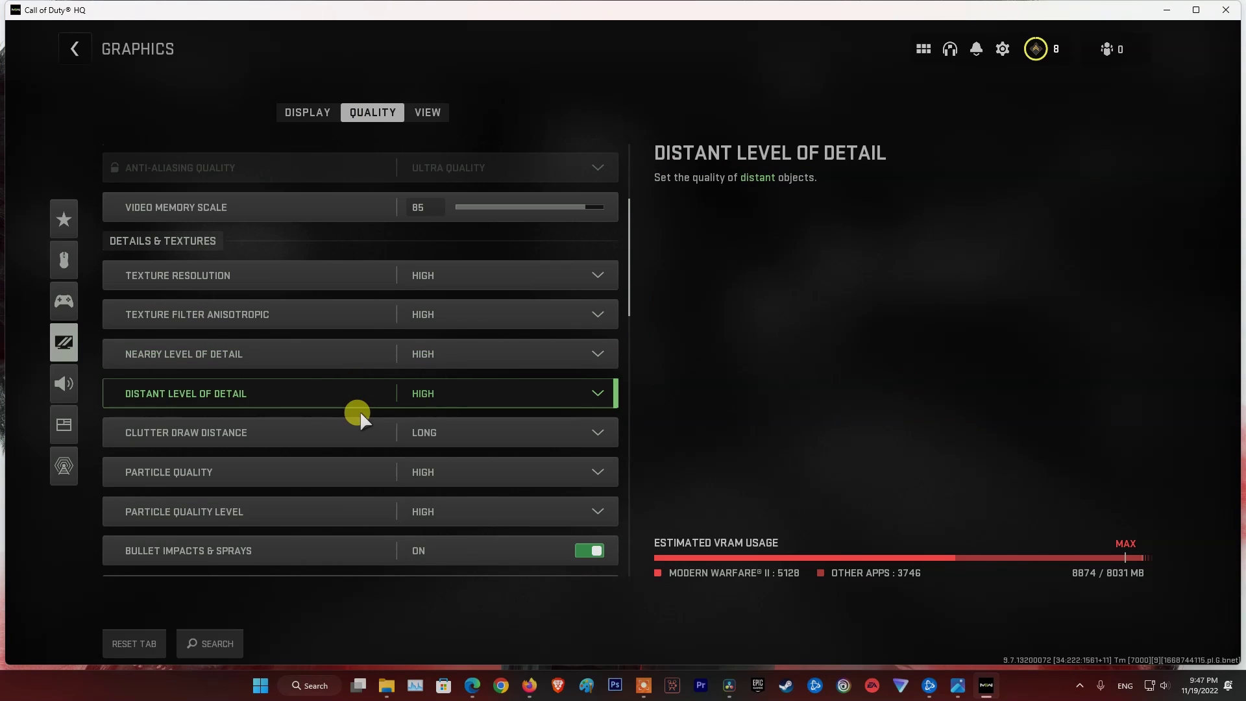
scroll(358, 414, down, 2)
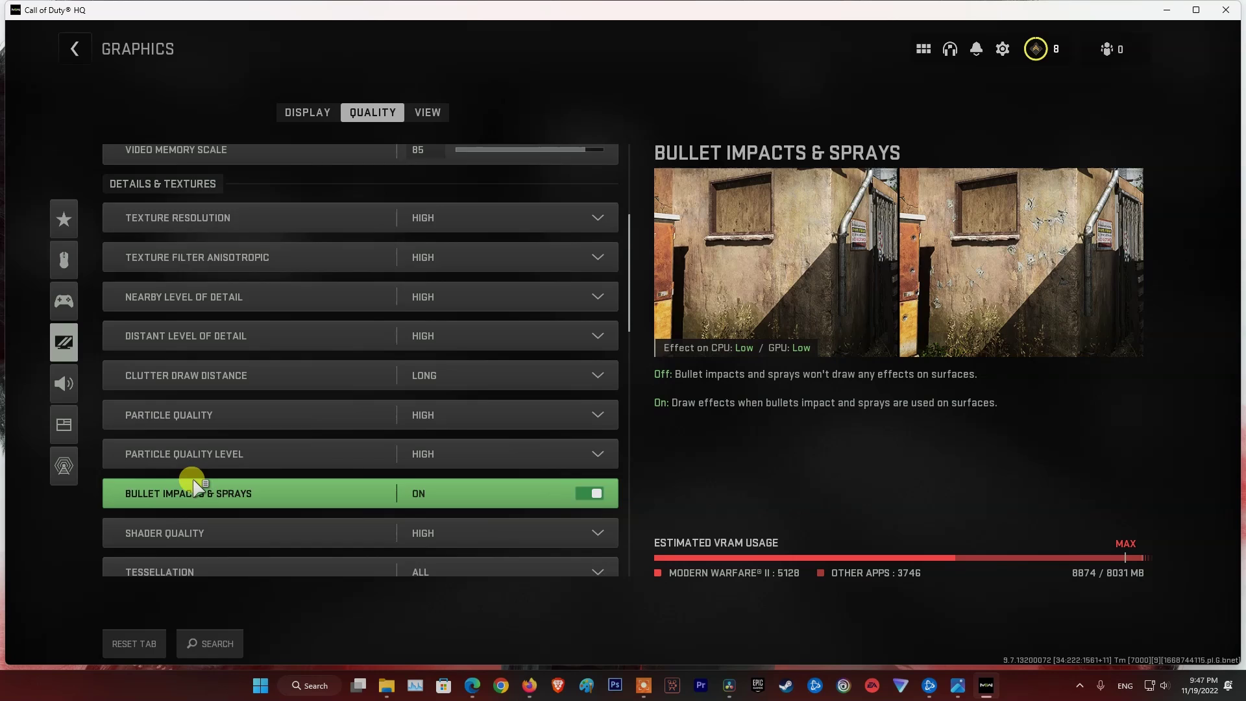
scroll(195, 486, down, 1)
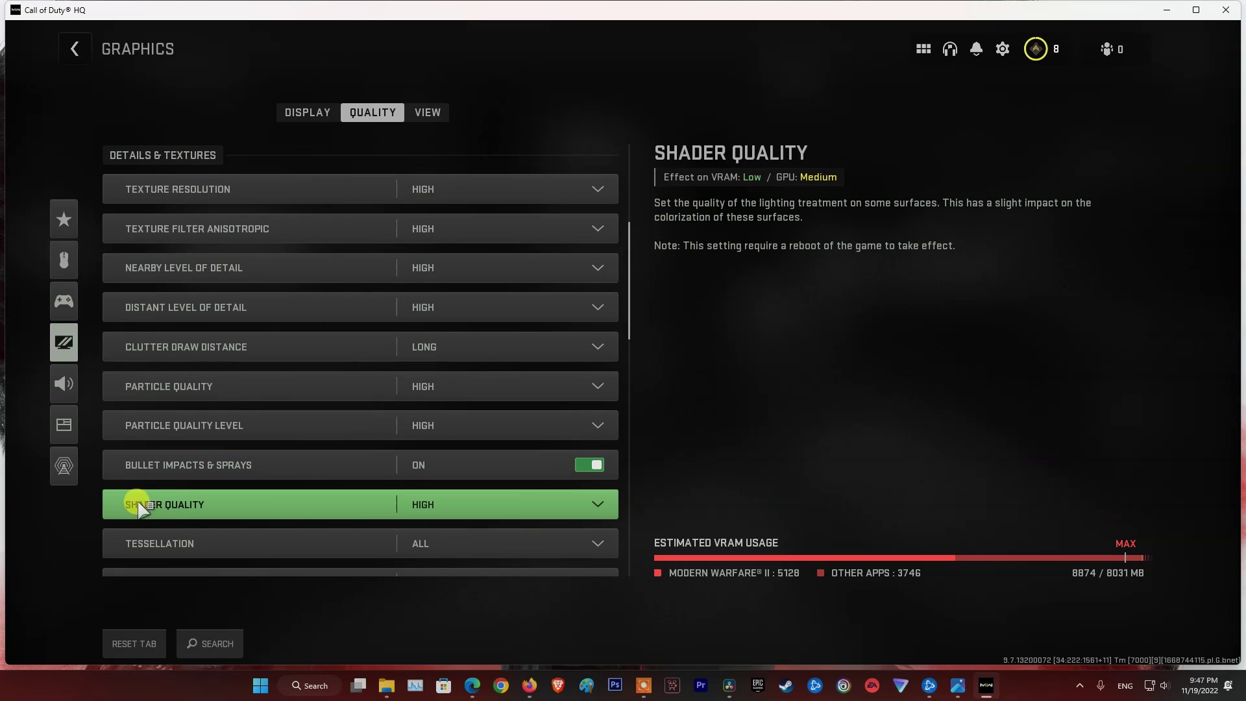
click(308, 507)
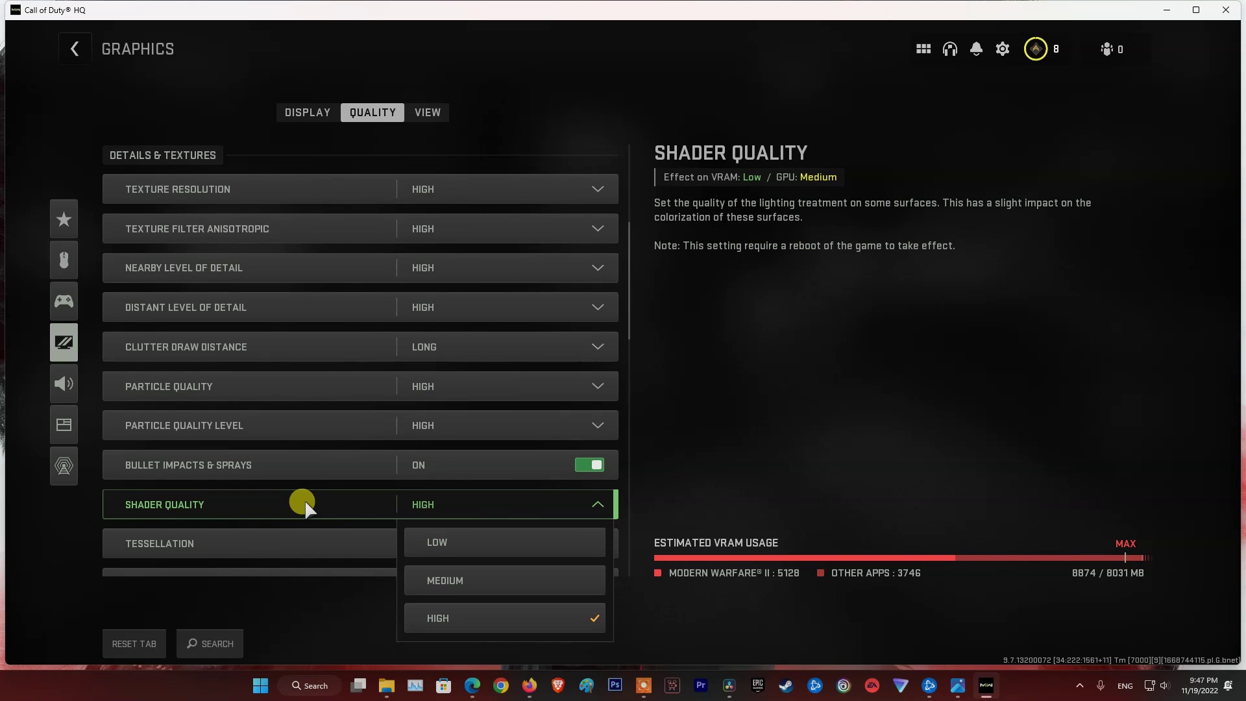
click(448, 578)
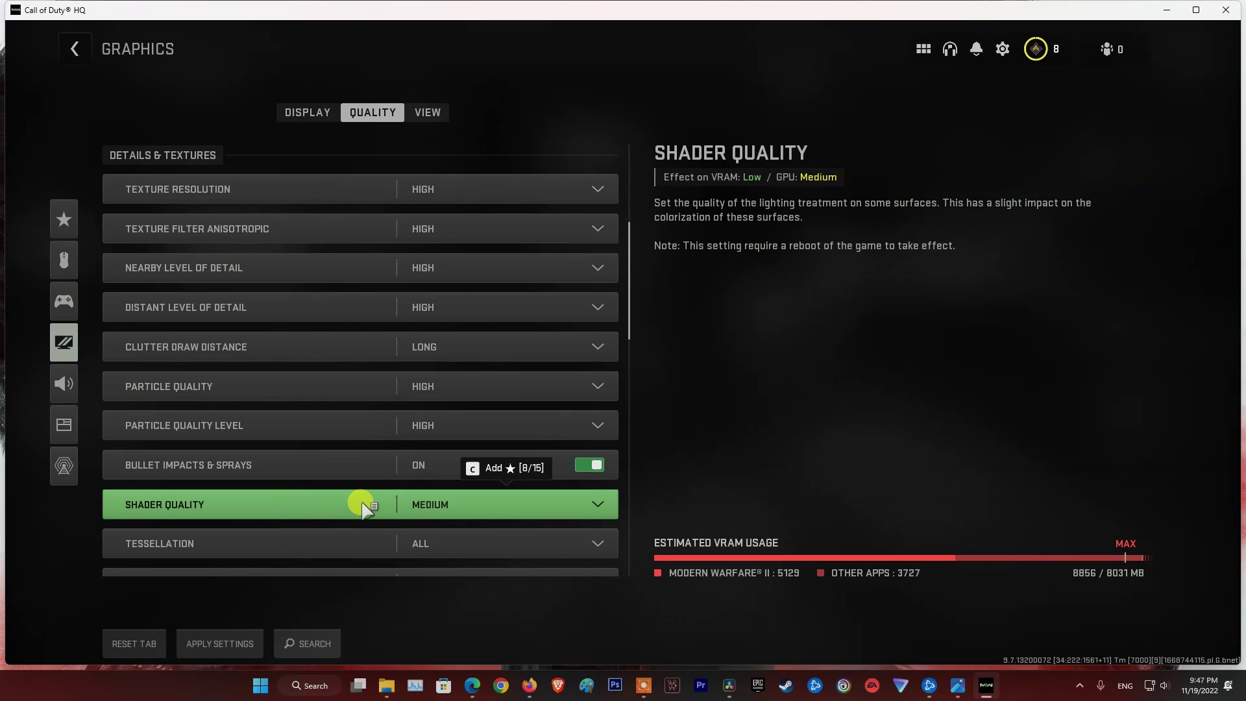
click(320, 507)
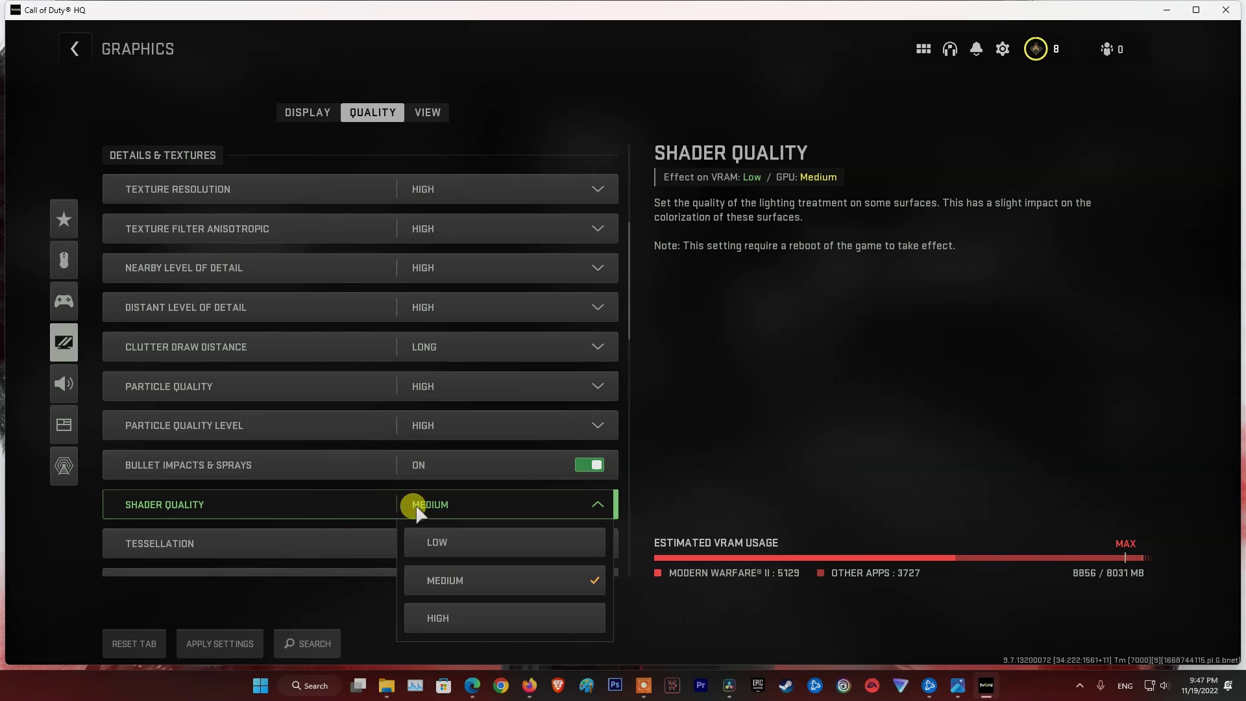
click(479, 544)
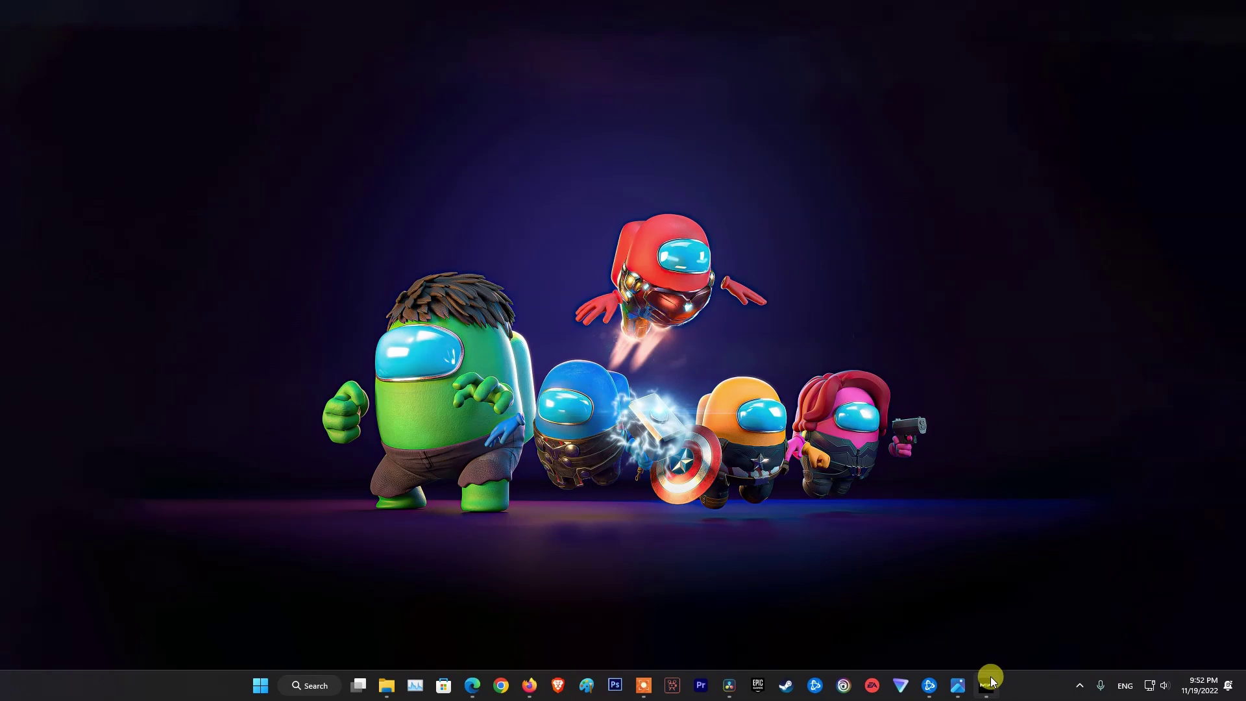
Reopen Call of Duty HQ, disable On-Demand Texture Streaming in the graphics quality settings, and view the display settings
click(989, 683)
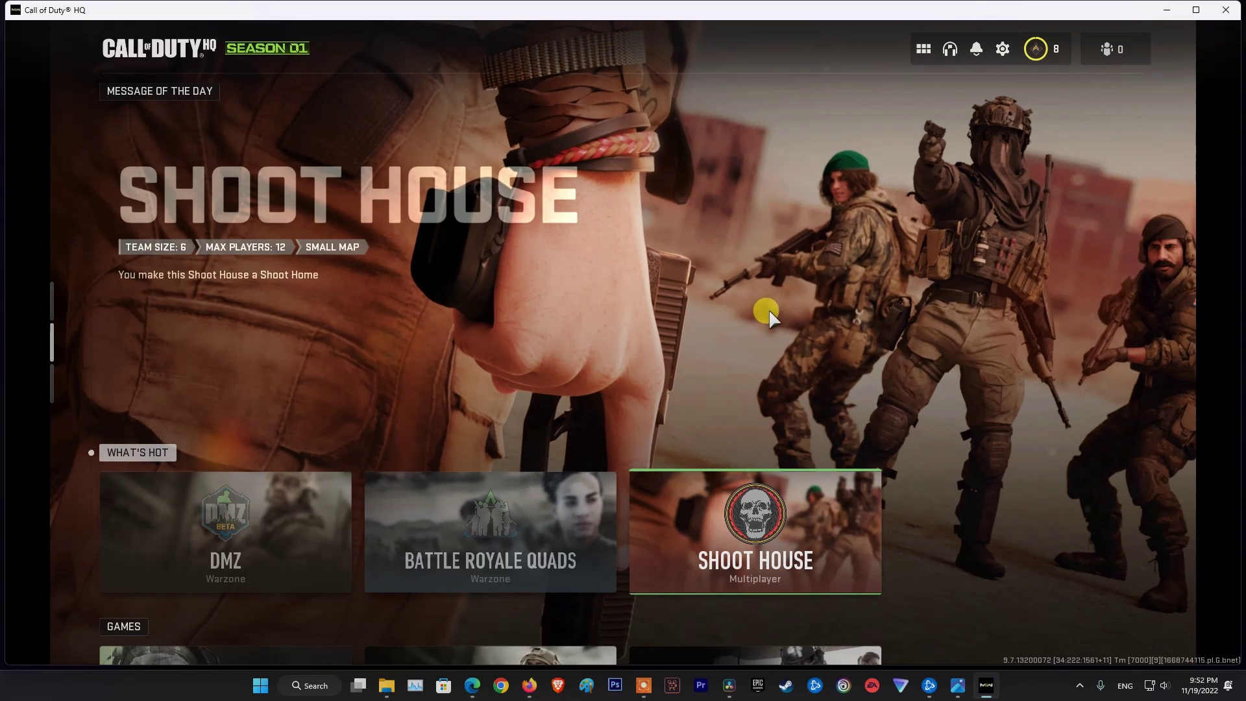
click(1002, 49)
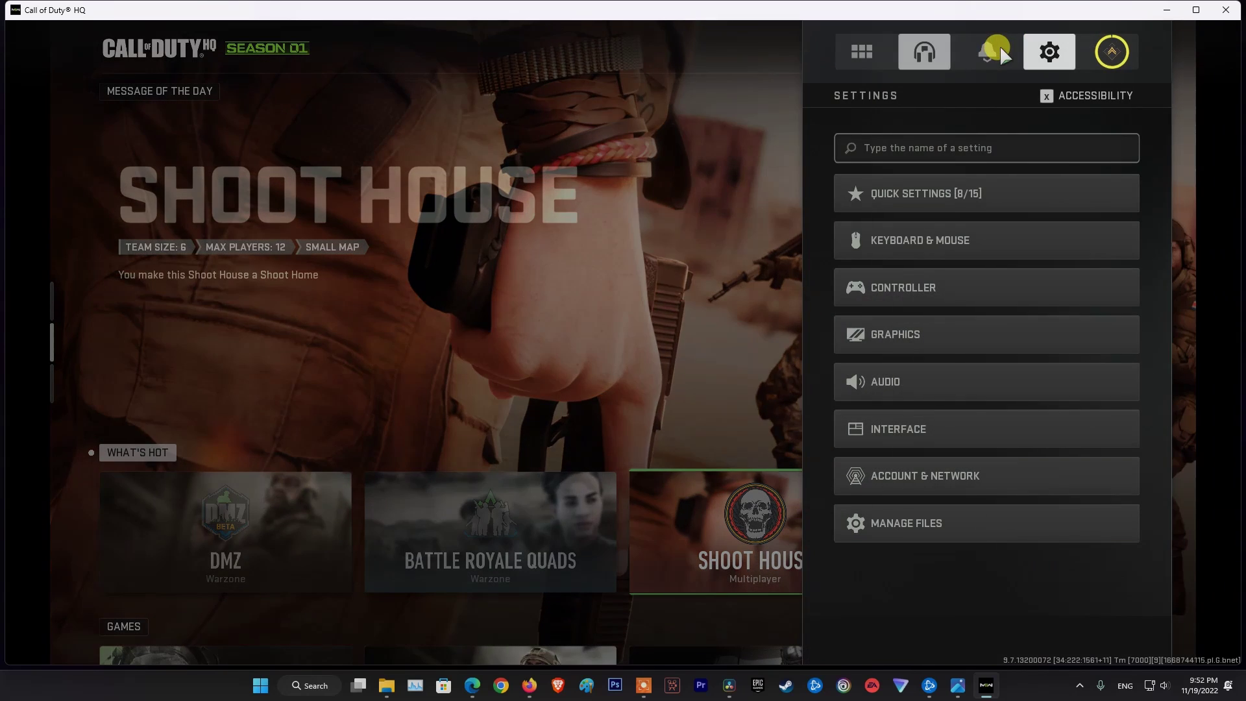
click(935, 336)
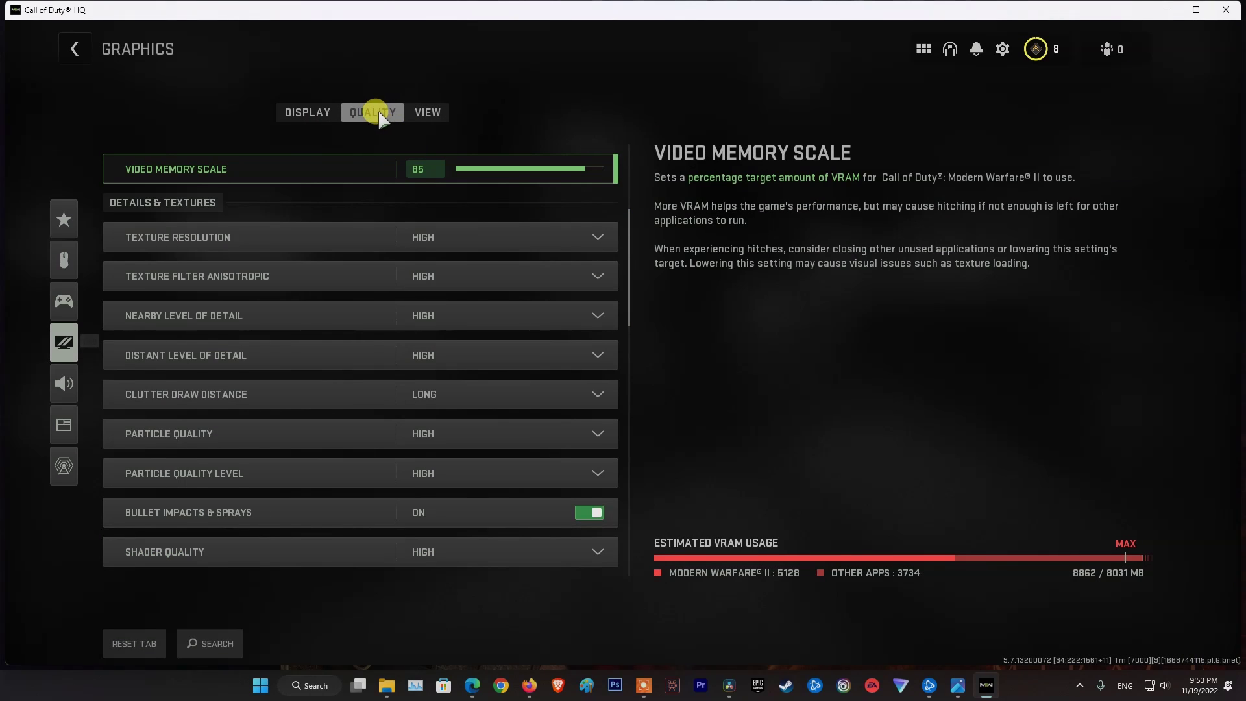
drag(628, 228, 621, 338)
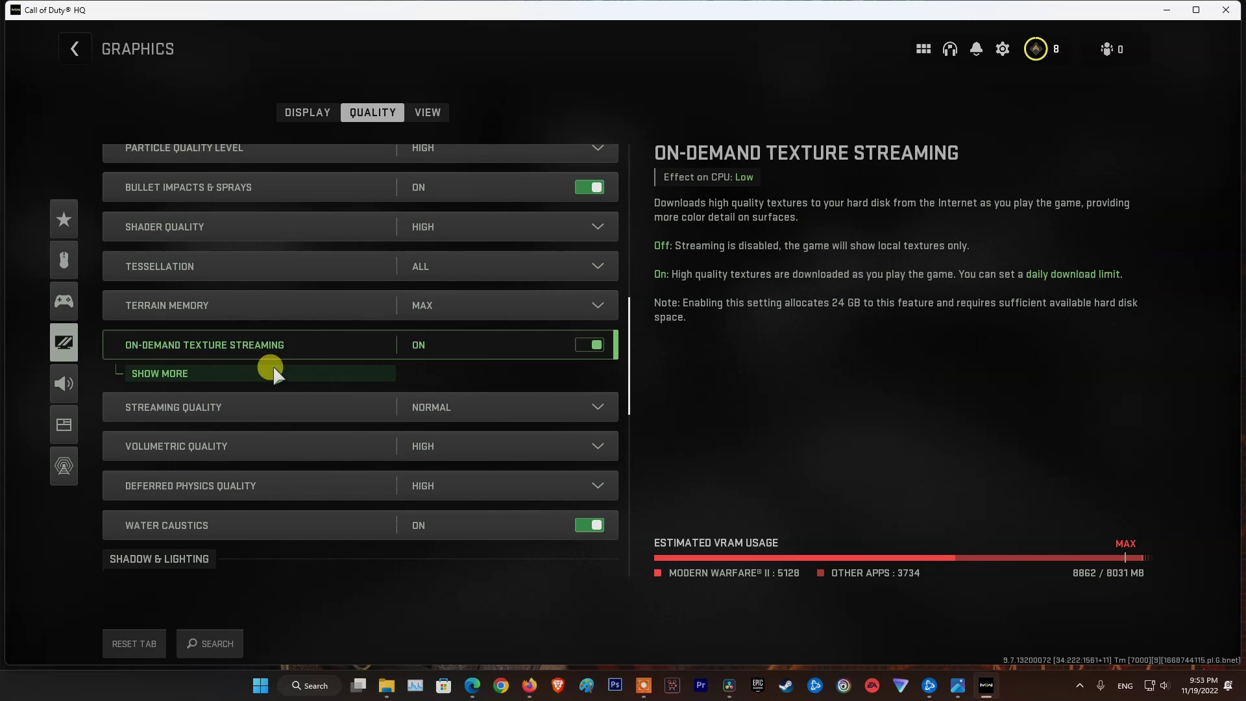
click(279, 345)
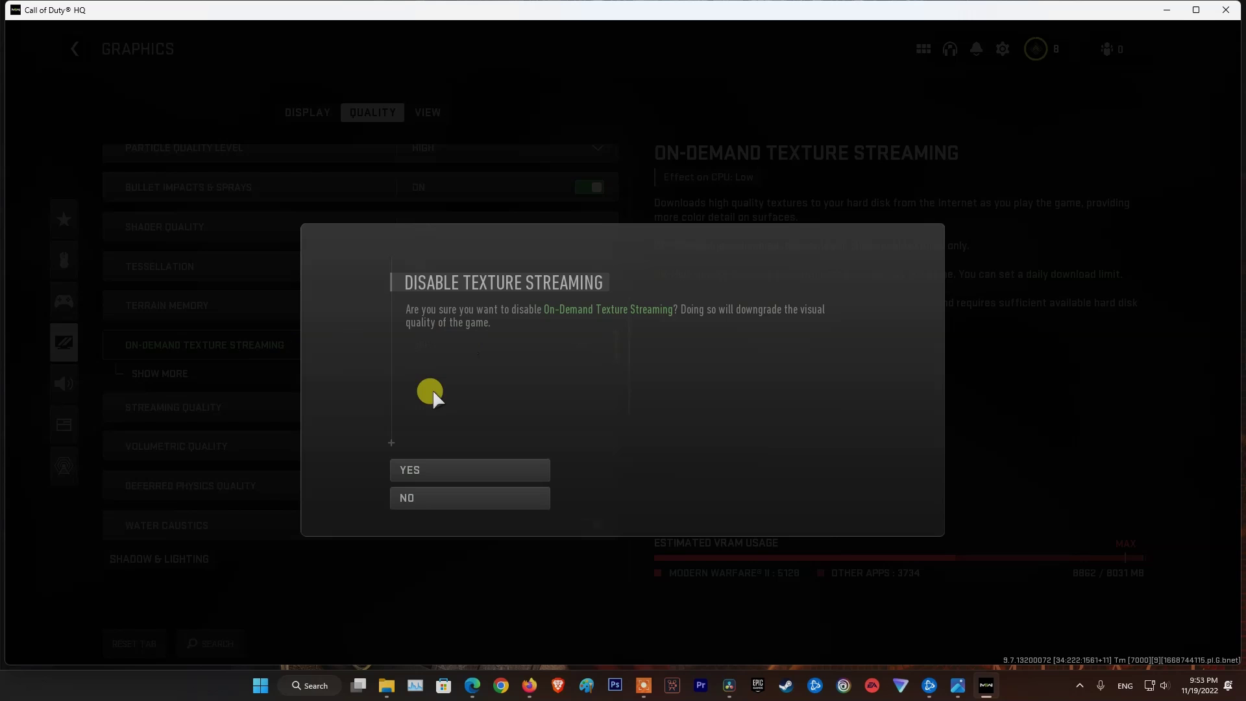
click(446, 462)
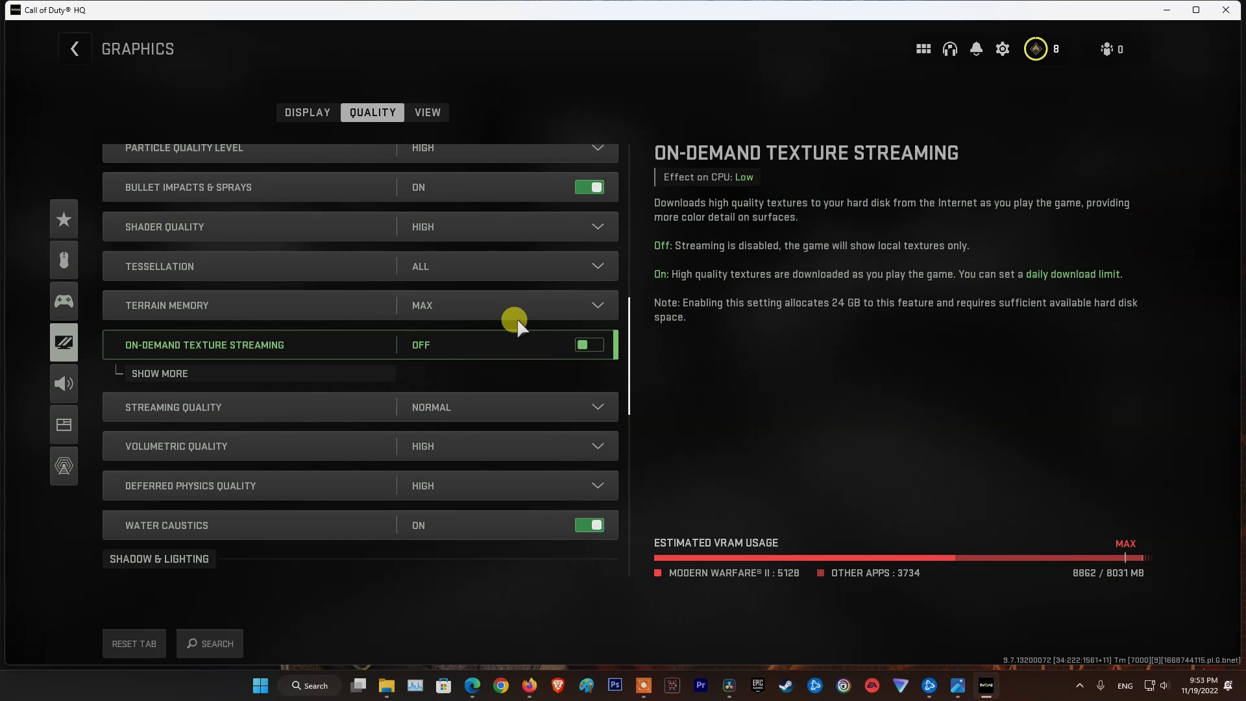
click(307, 111)
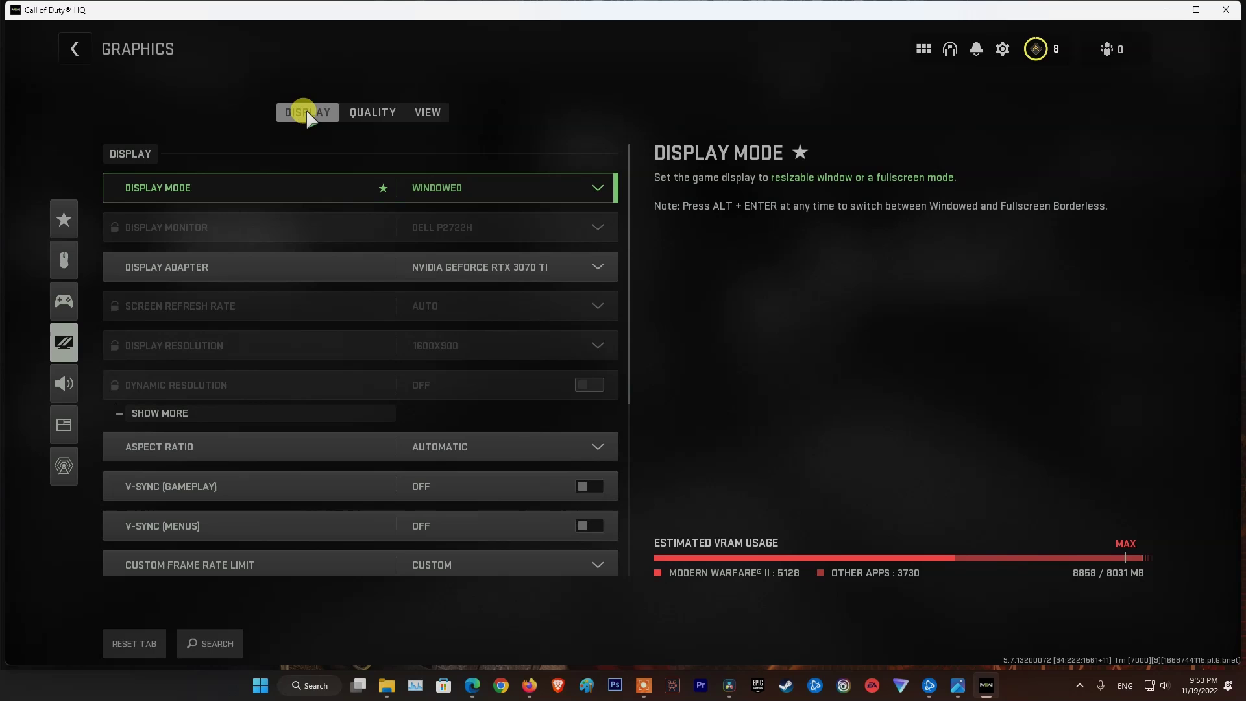
scroll(538, 331, down, 1)
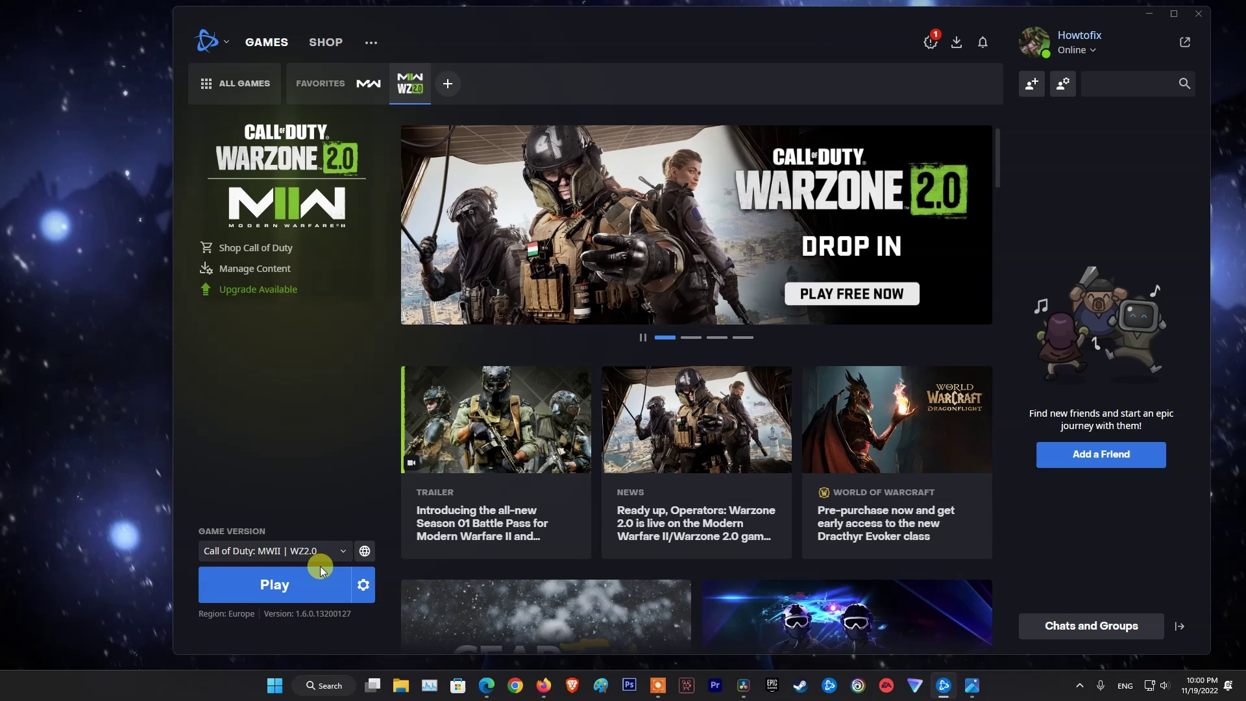
Switch to Battle.net, show the Call of Duty: MWII | WZ2.0 install folder in Explorer, and select its full path
click(363, 585)
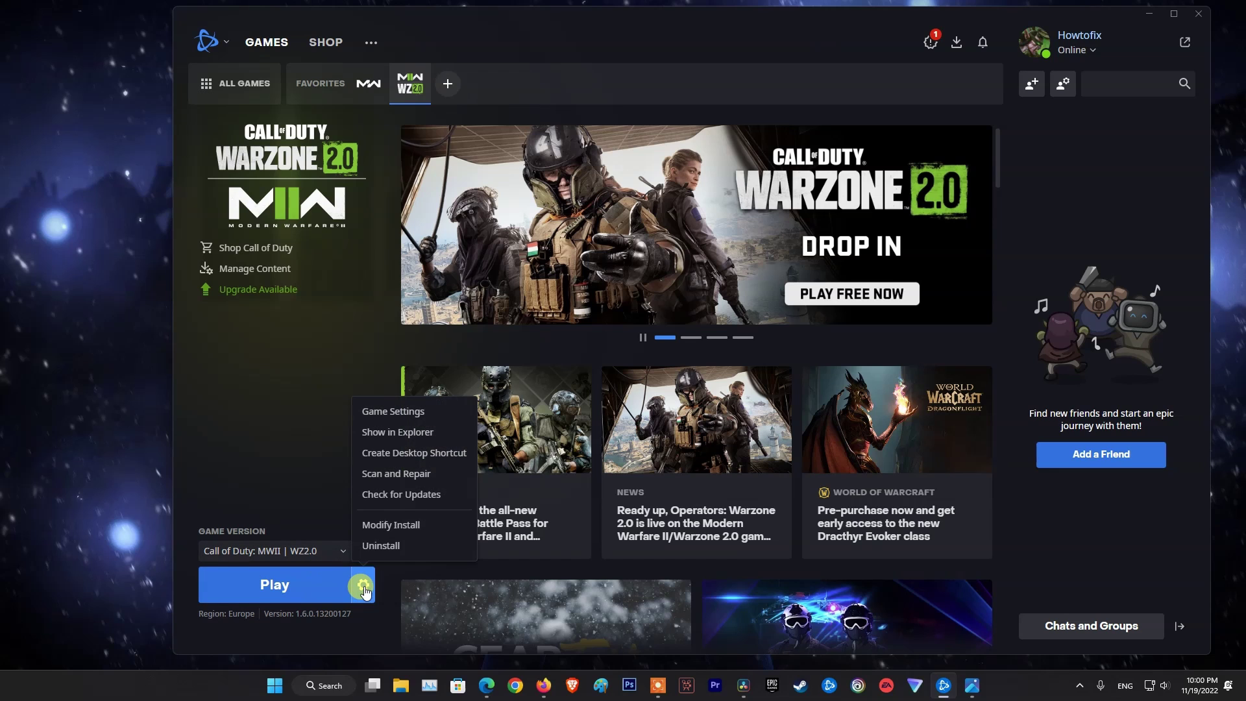
click(402, 433)
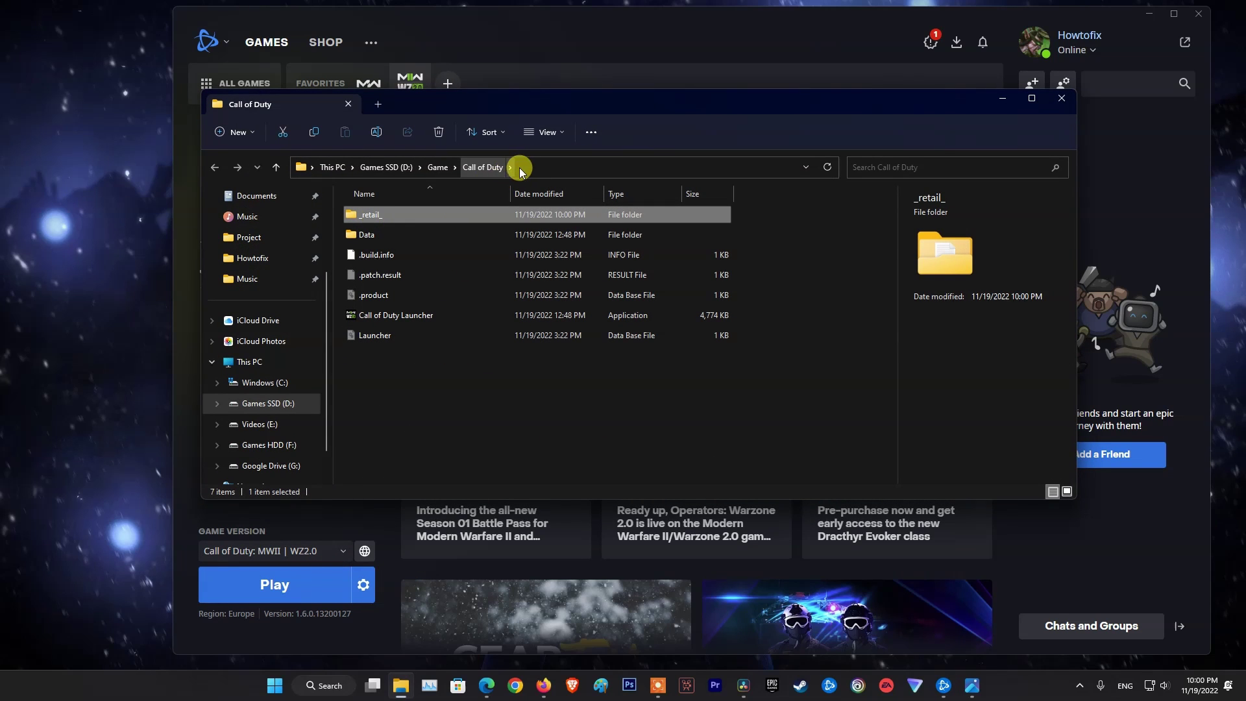
click(520, 168)
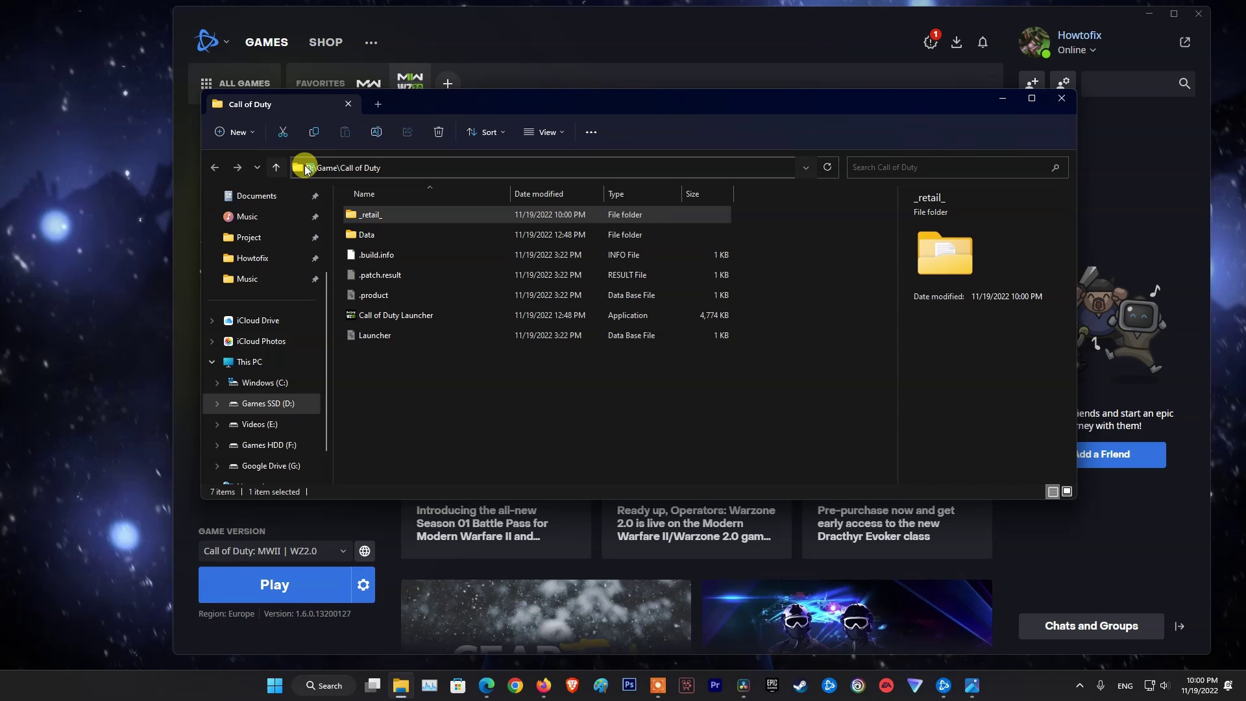
drag(381, 168, 275, 167)
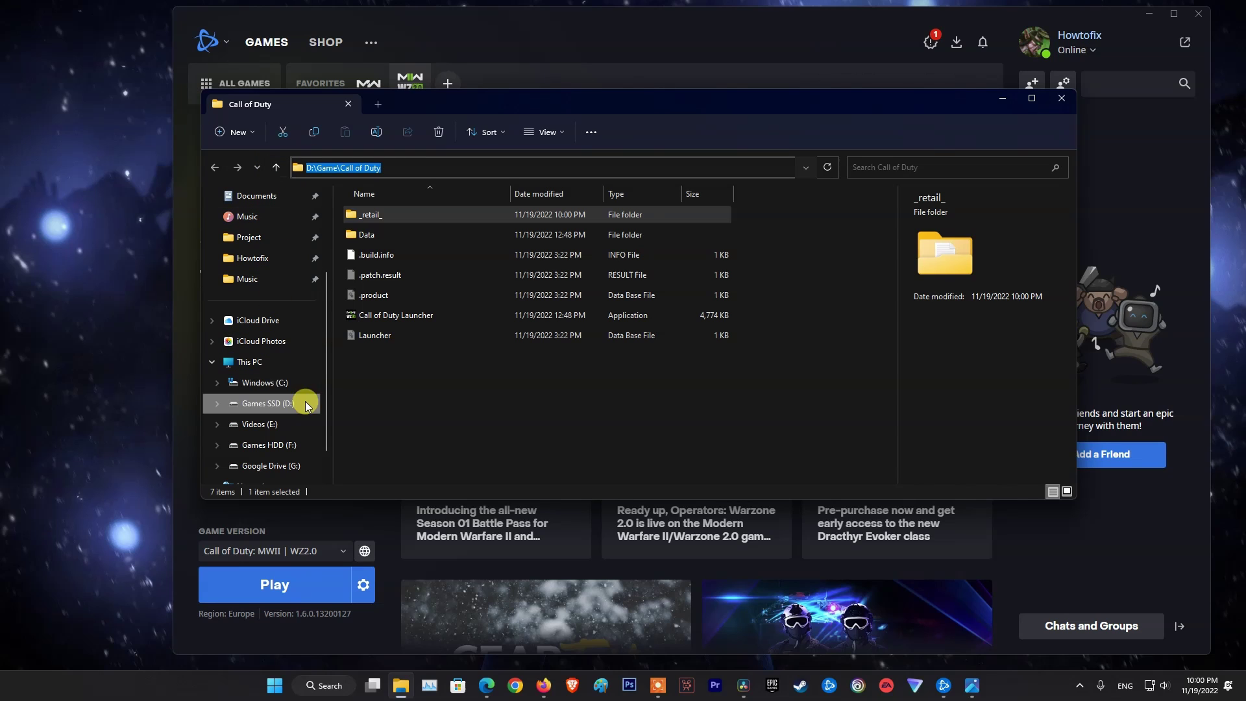
Look at the Program Files (x86) folder on the C: drive with its full path, and close the Explorer window
click(272, 389)
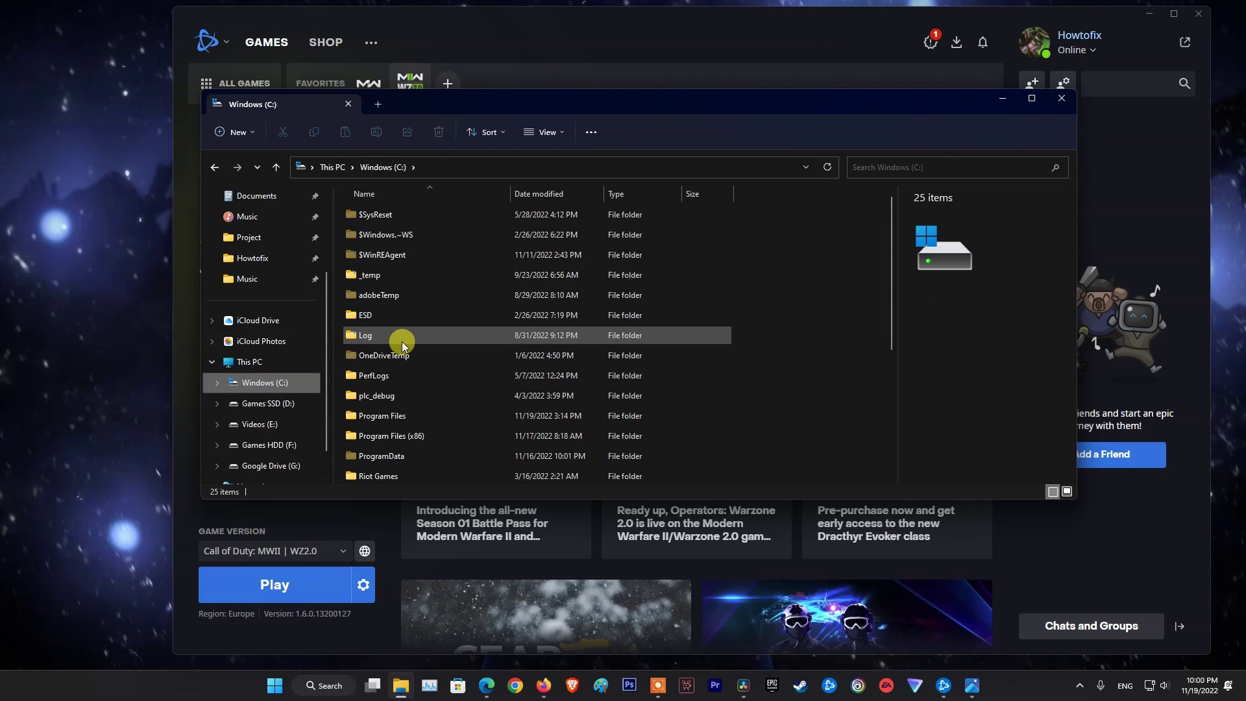
double_click(393, 436)
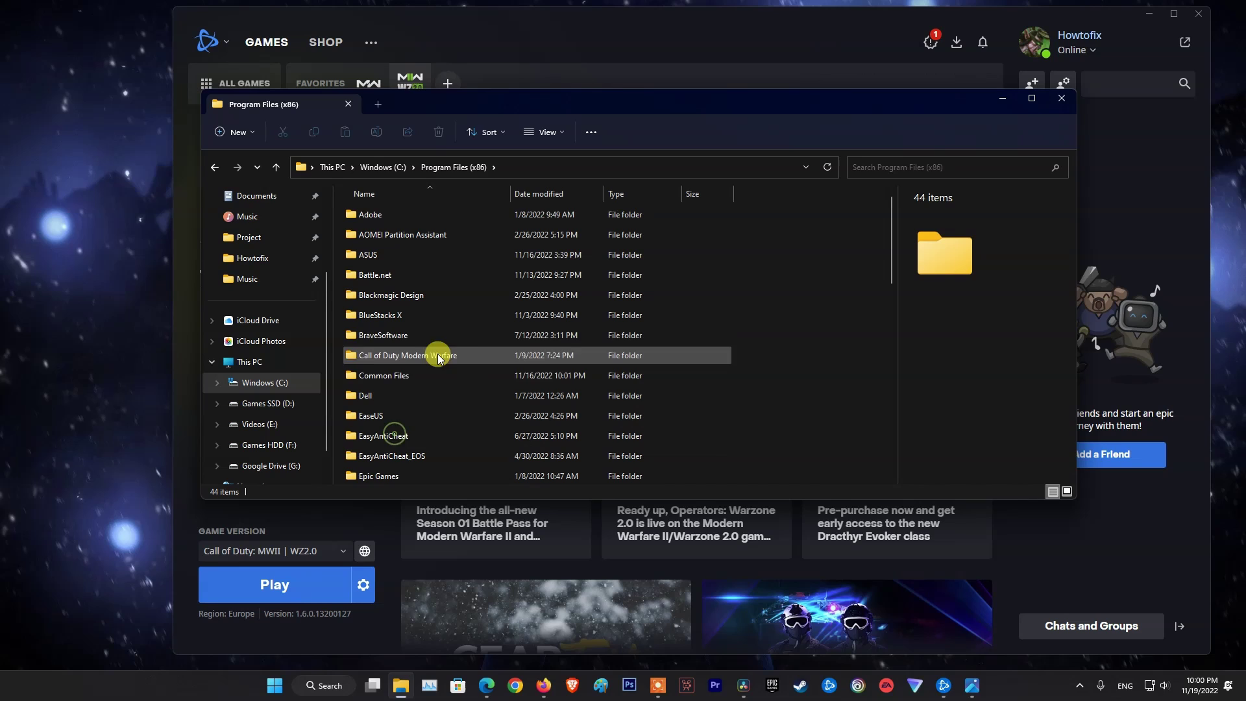
click(540, 165)
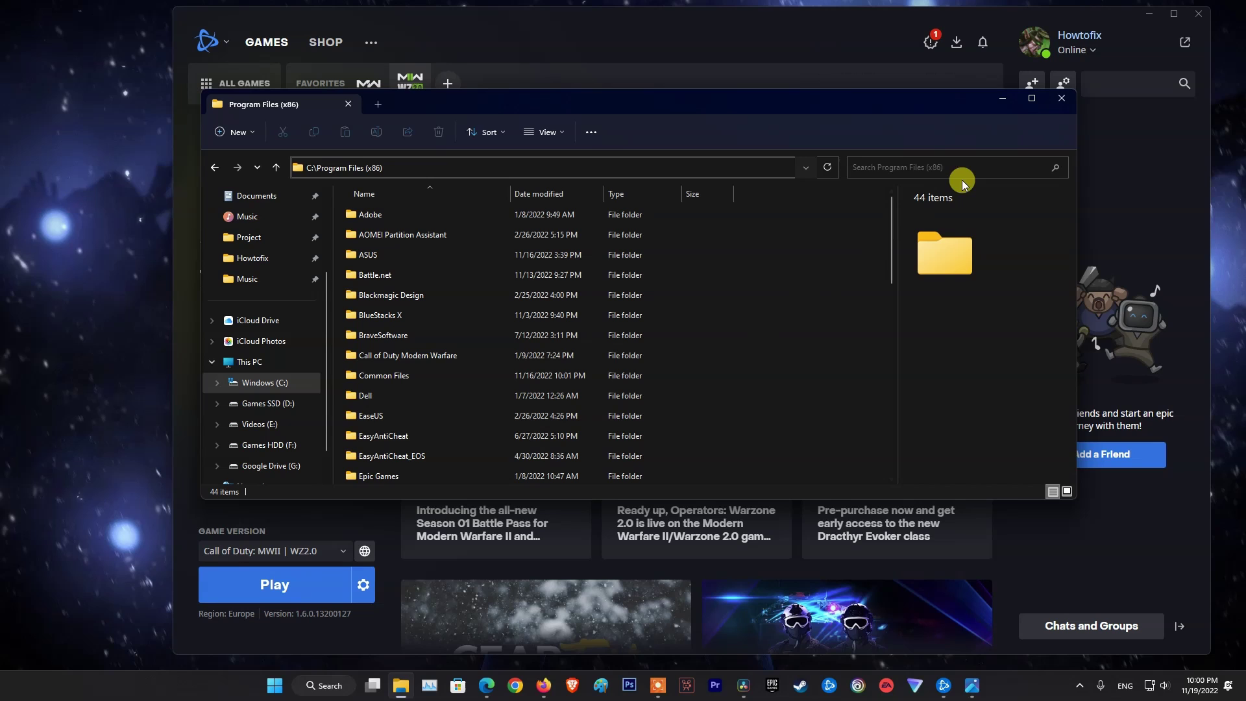
click(1058, 104)
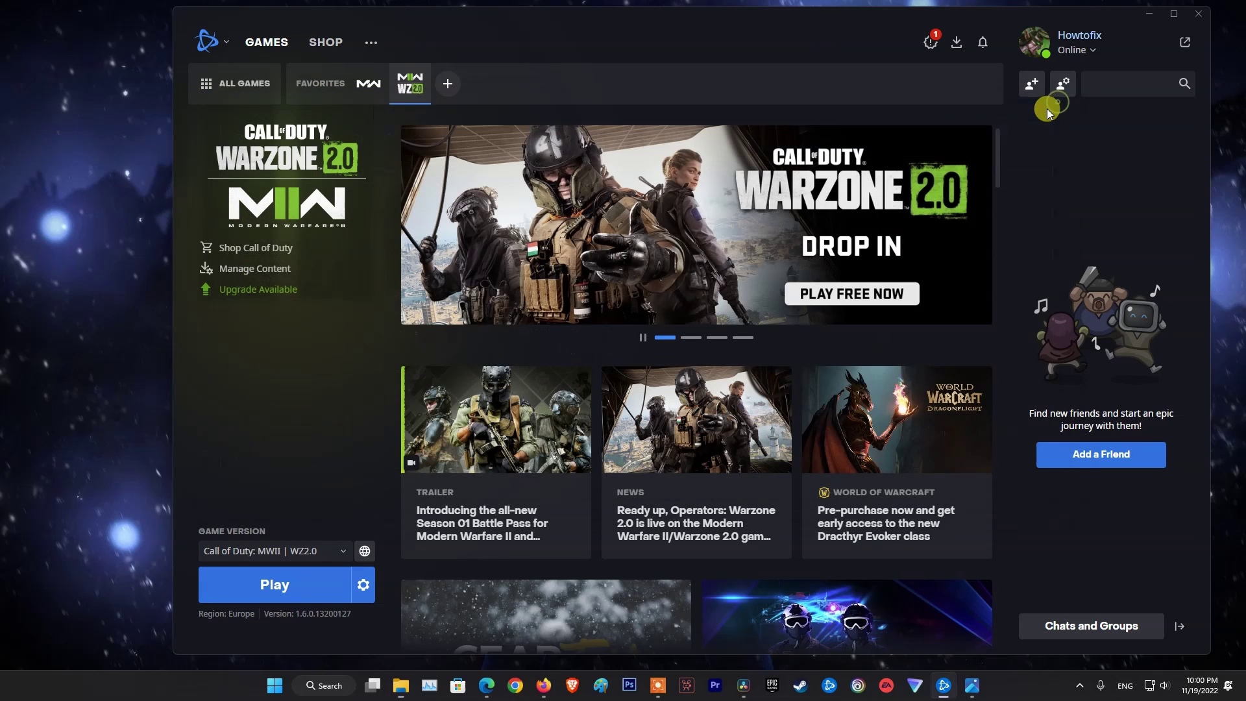
Exit the Battle.net launcher completely, including its background process in the system tray
click(1074, 692)
right_click(1092, 623)
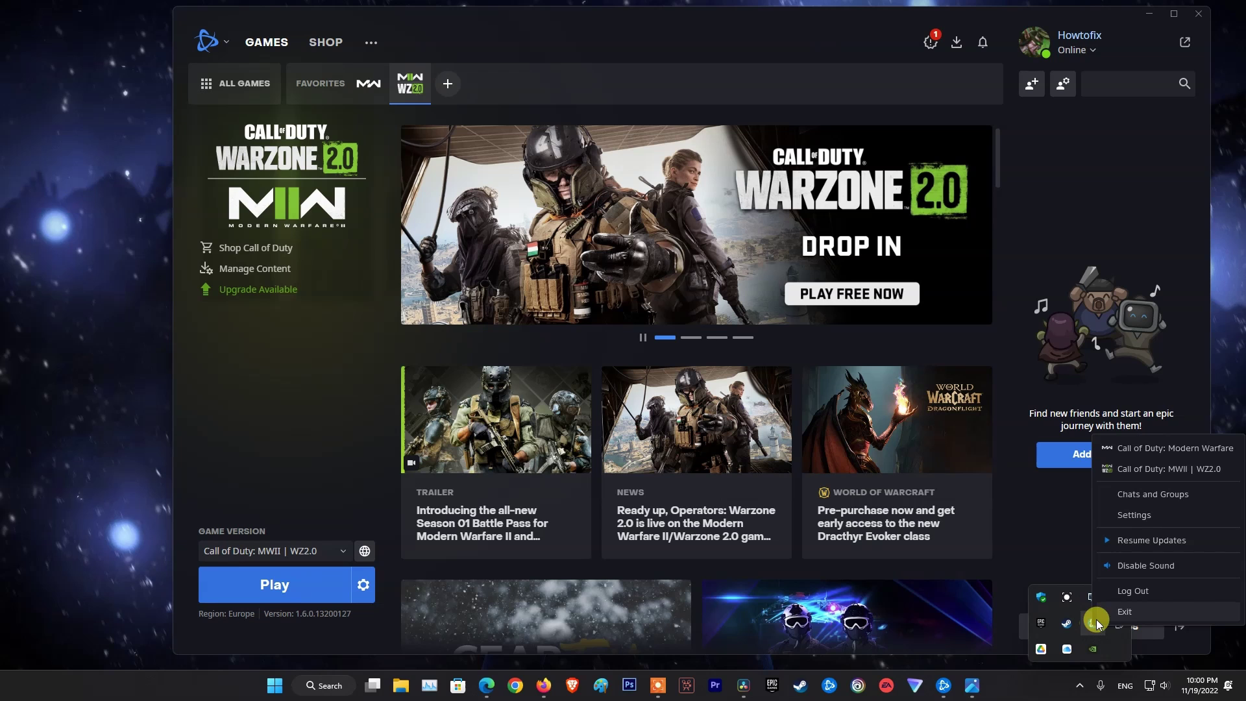
click(1123, 613)
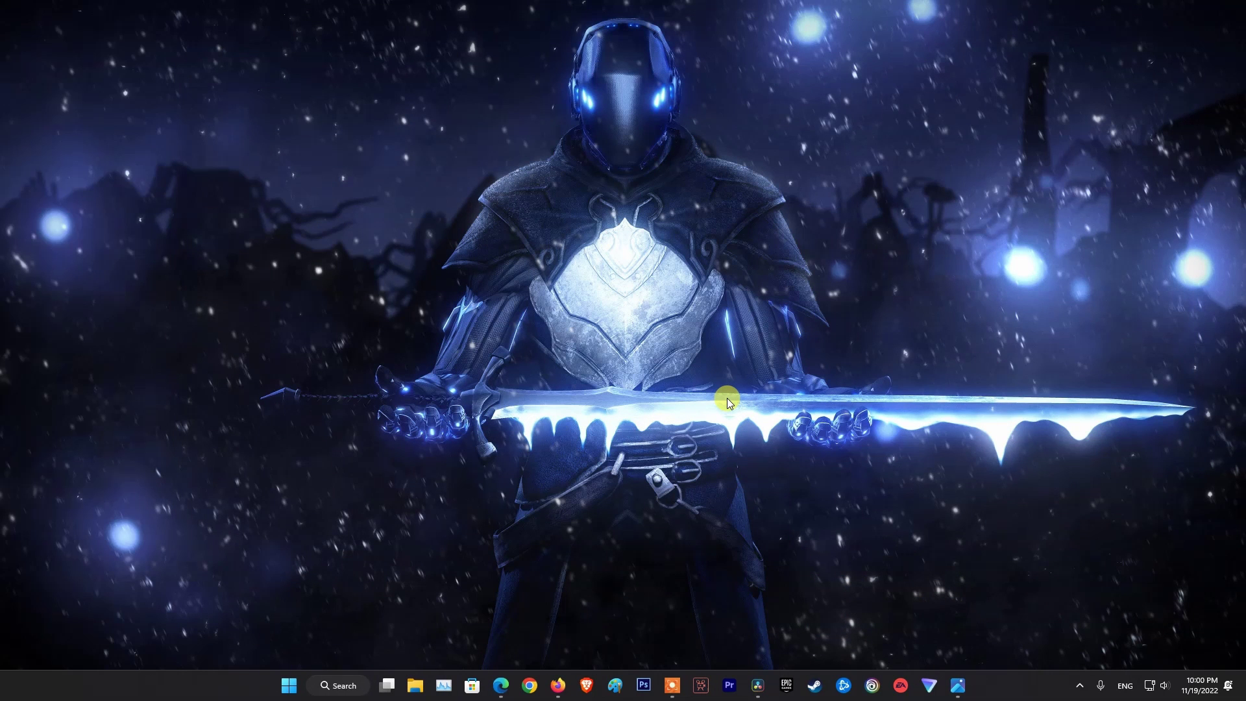
Open the local application data folder by running %localappdata%
key(super+r)
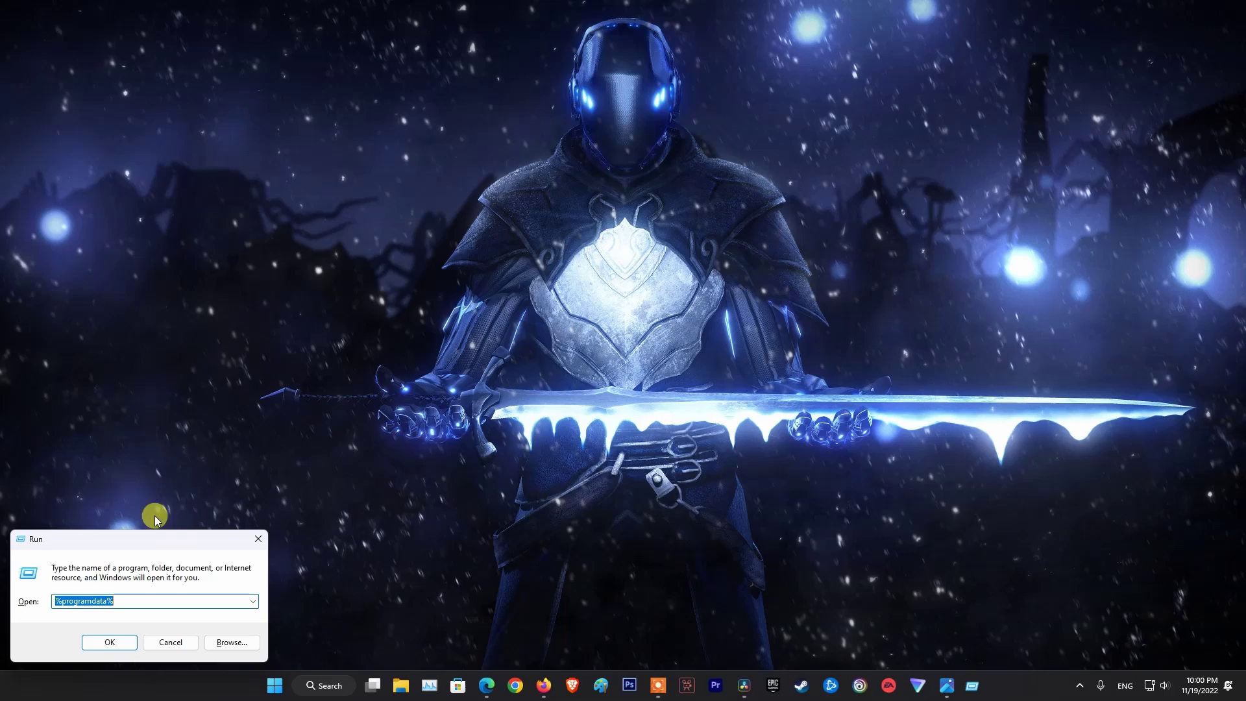
drag(144, 543, 564, 411)
click(676, 473)
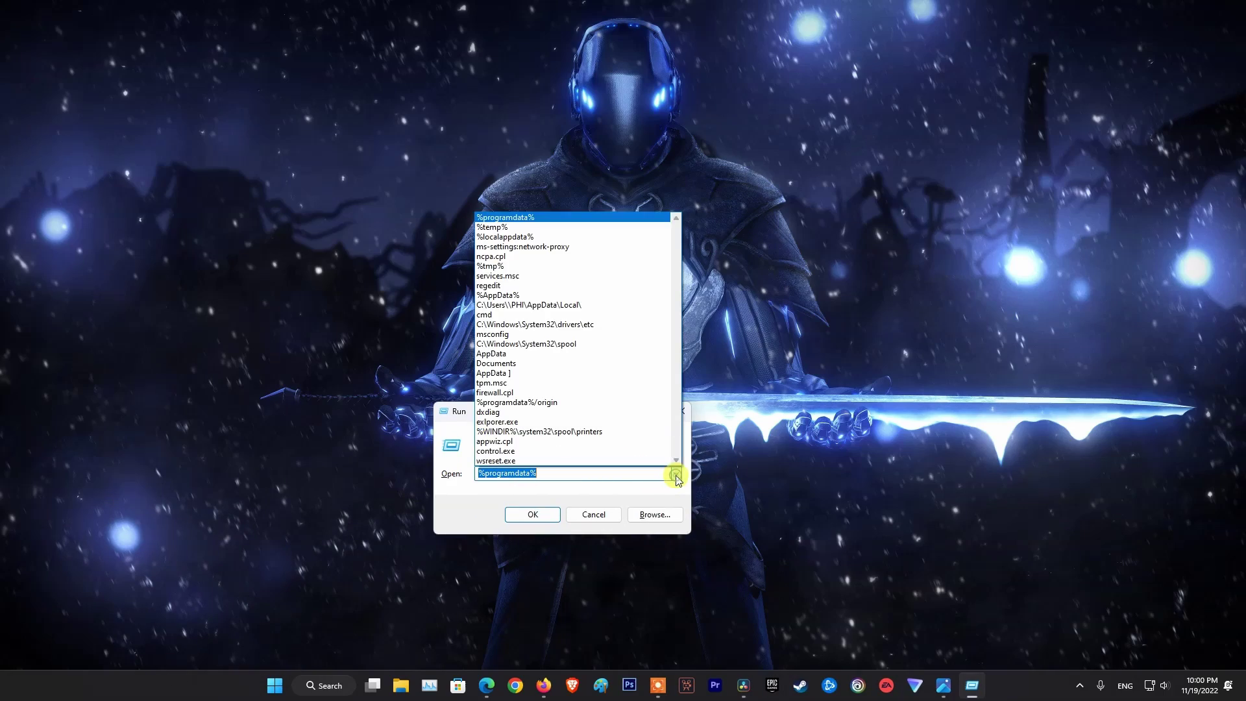
click(503, 239)
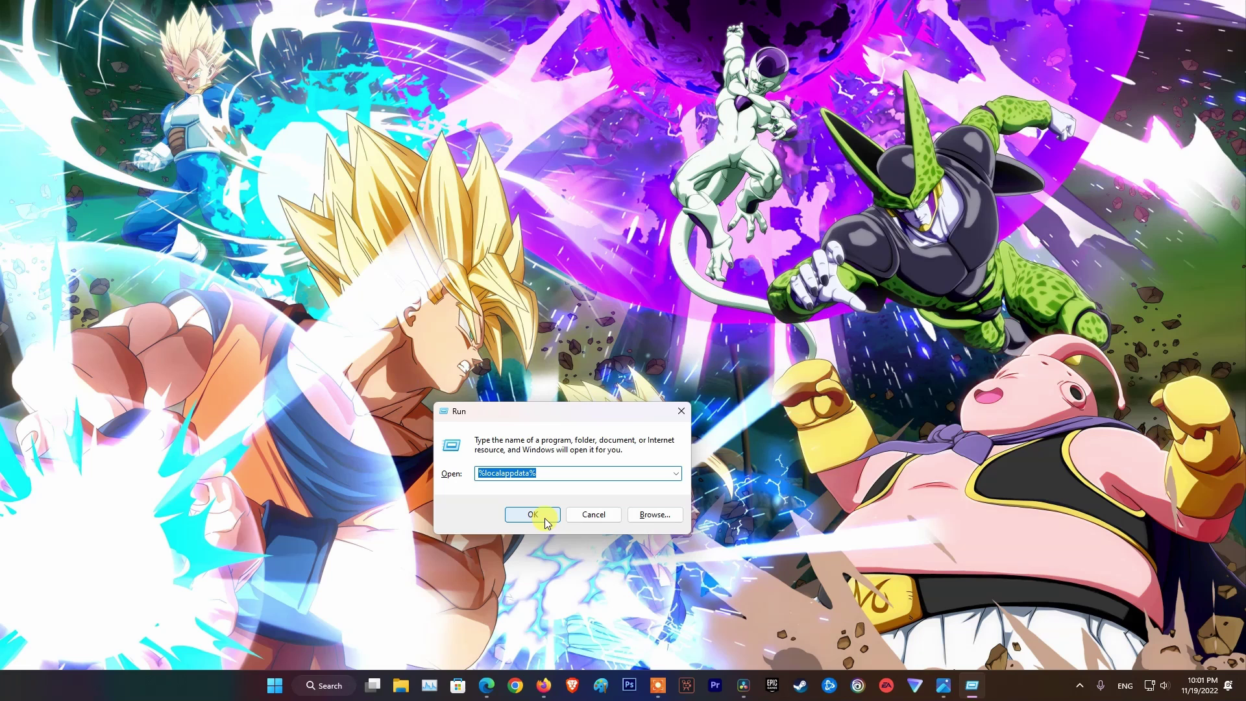
click(545, 522)
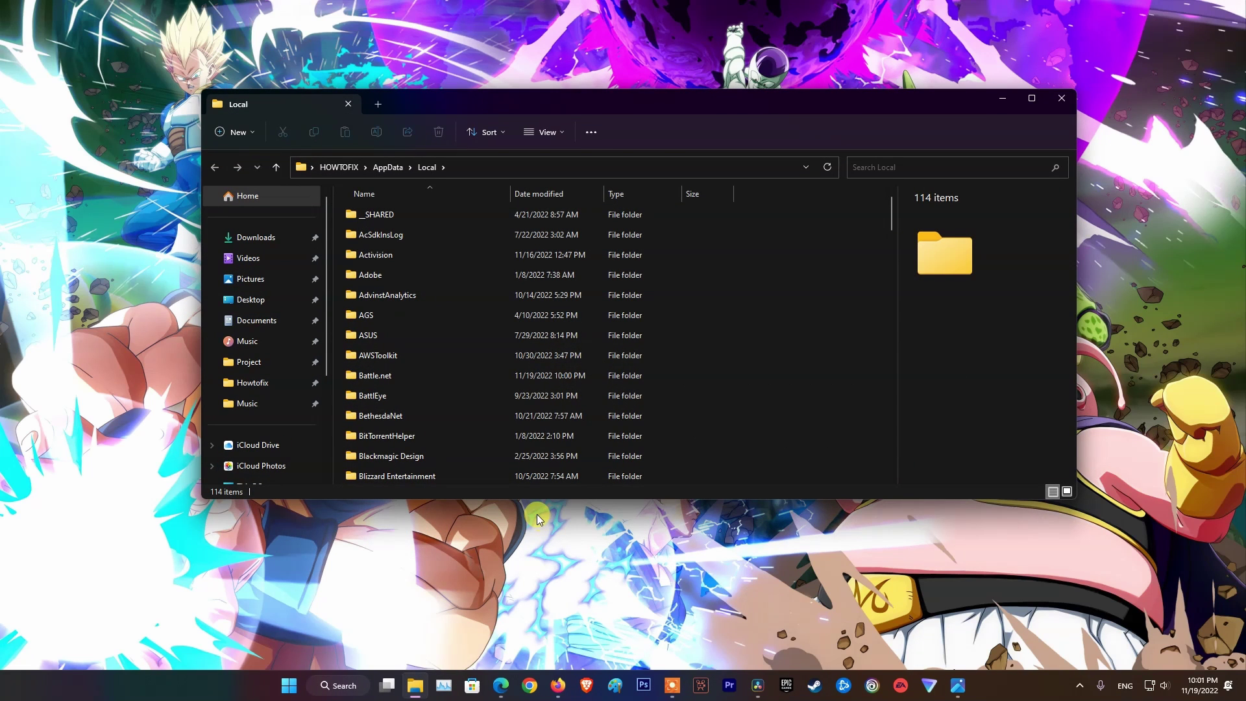
Delete the Battle.net and Blizzard Entertainment folders from the Local application data folder, and close the window
click(380, 379)
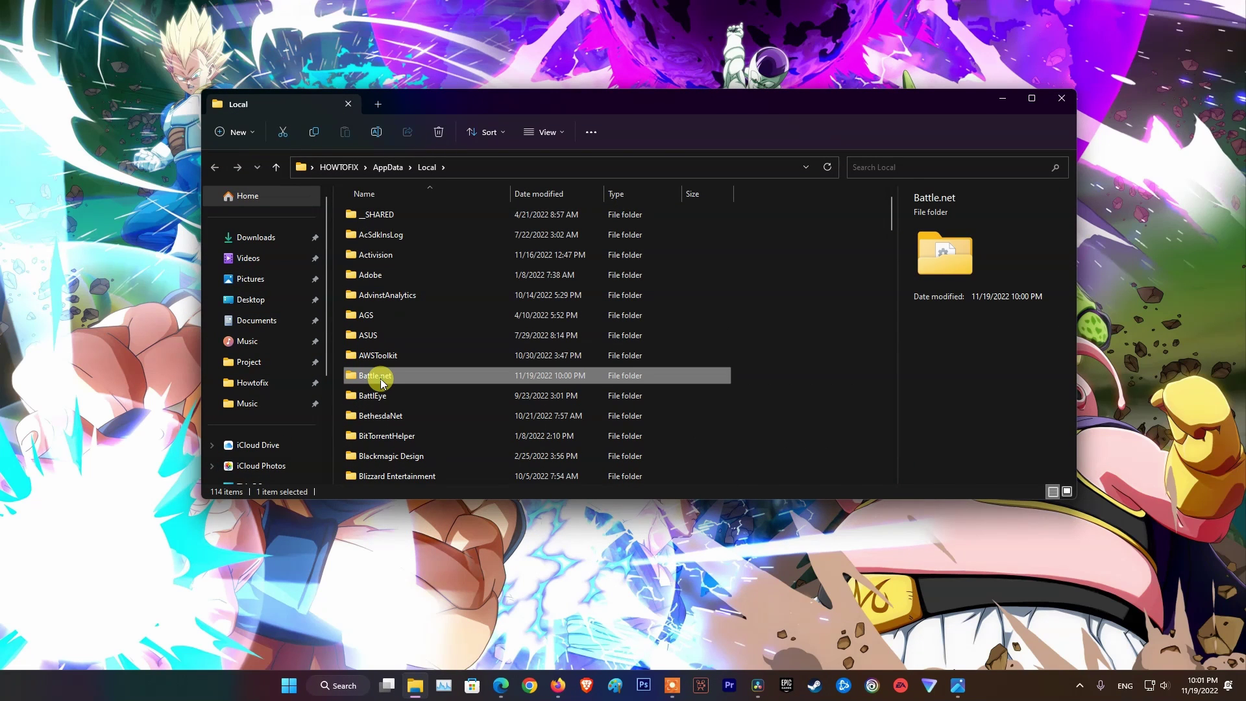
right_click(380, 379)
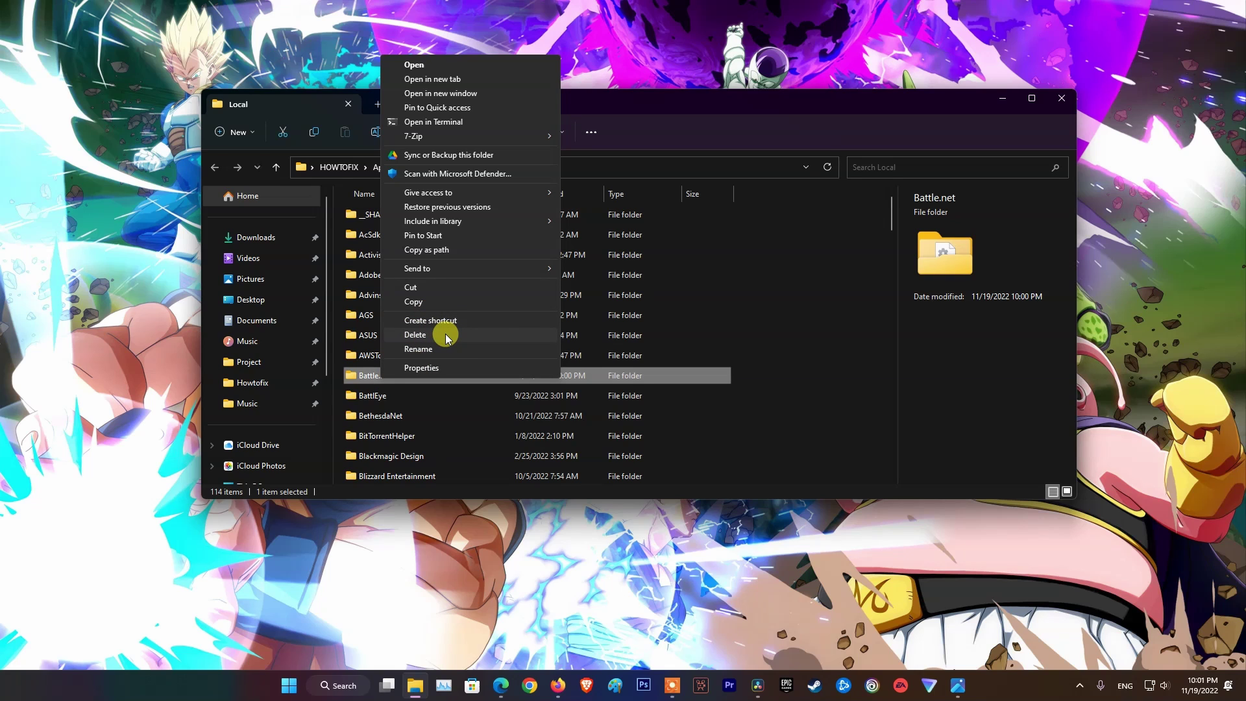
click(446, 336)
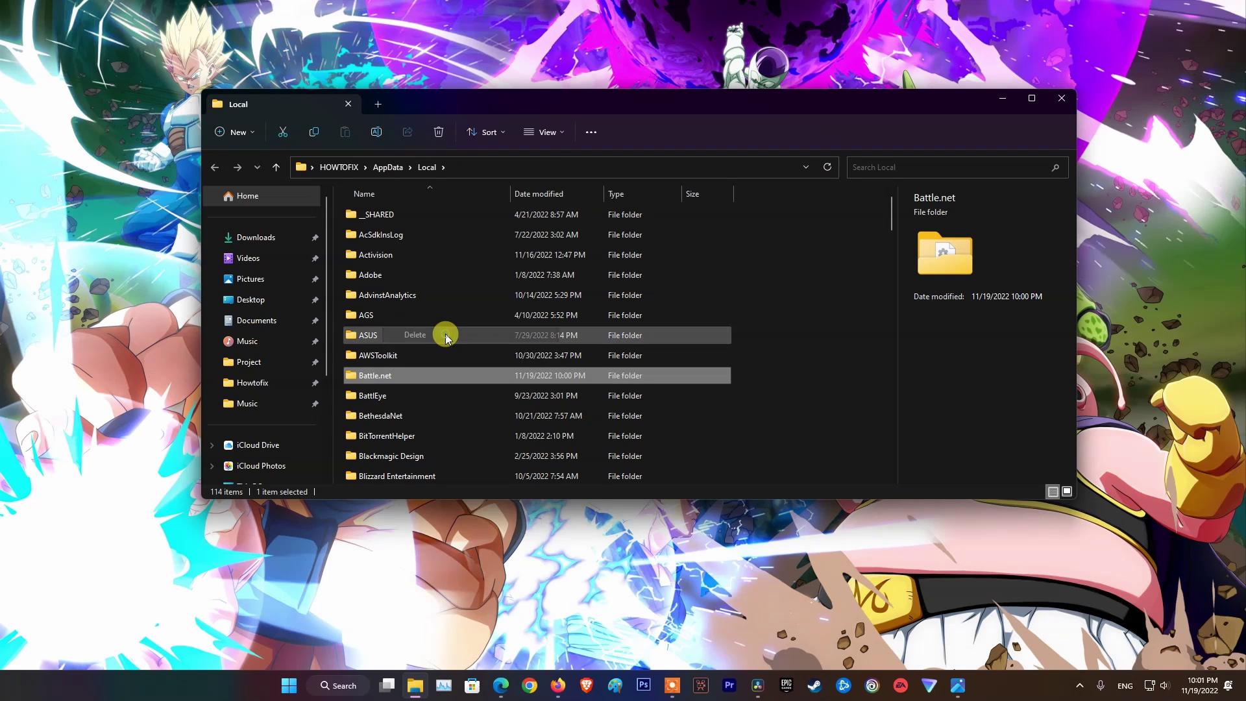
click(381, 457)
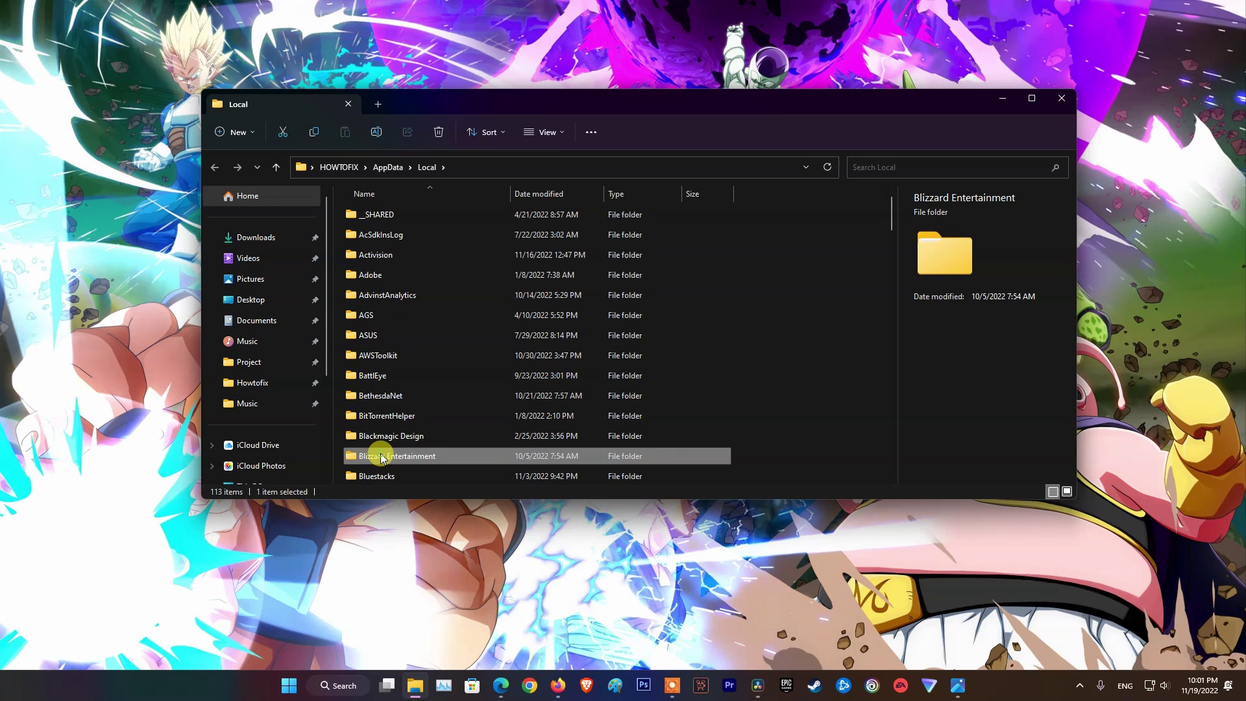
right_click(381, 458)
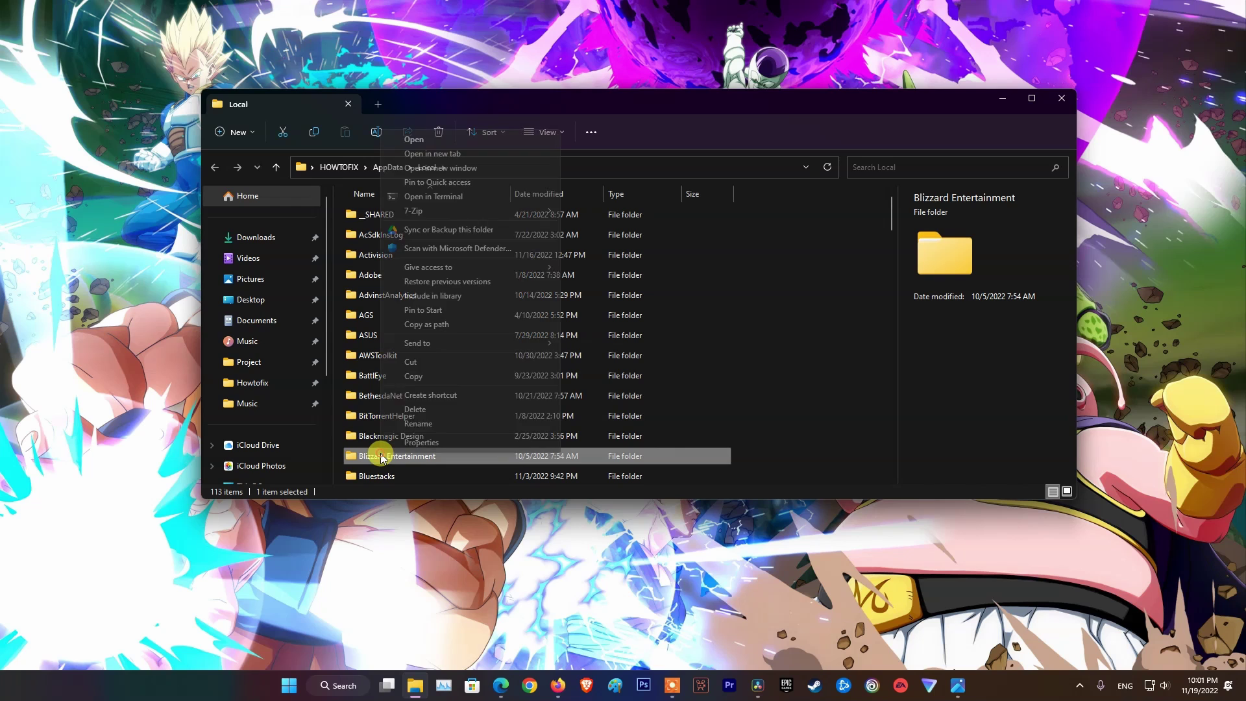
click(414, 409)
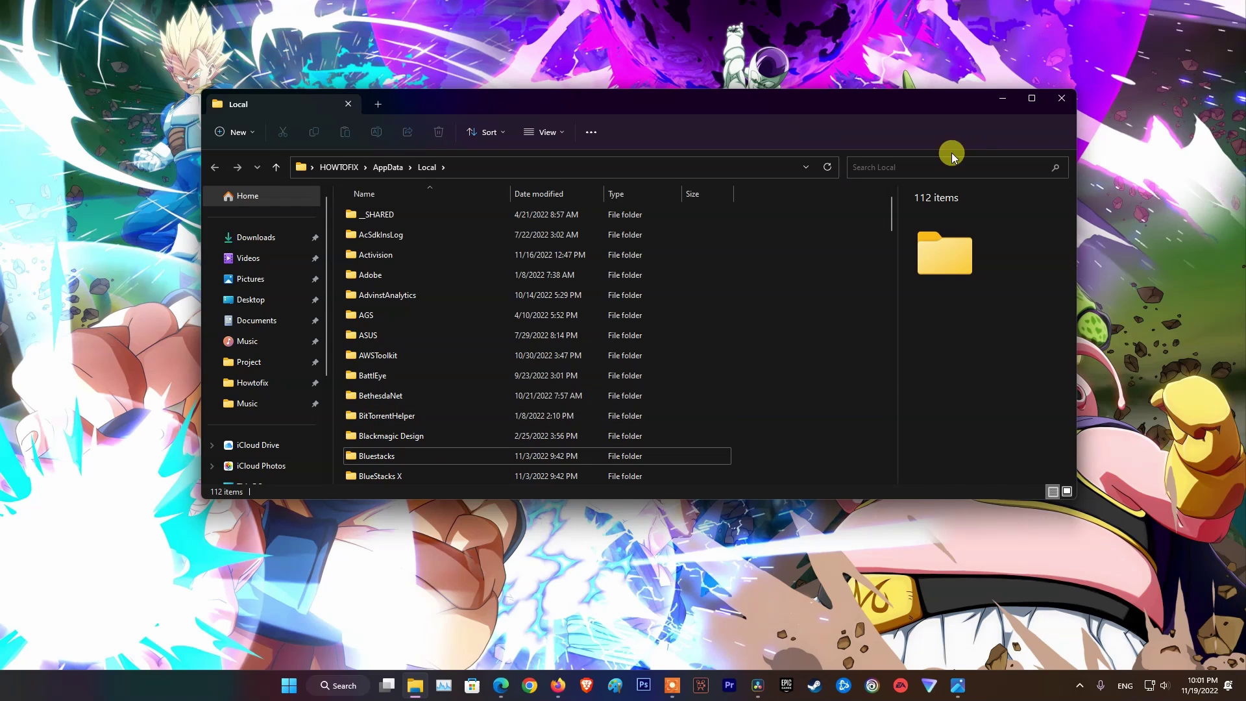
click(1064, 98)
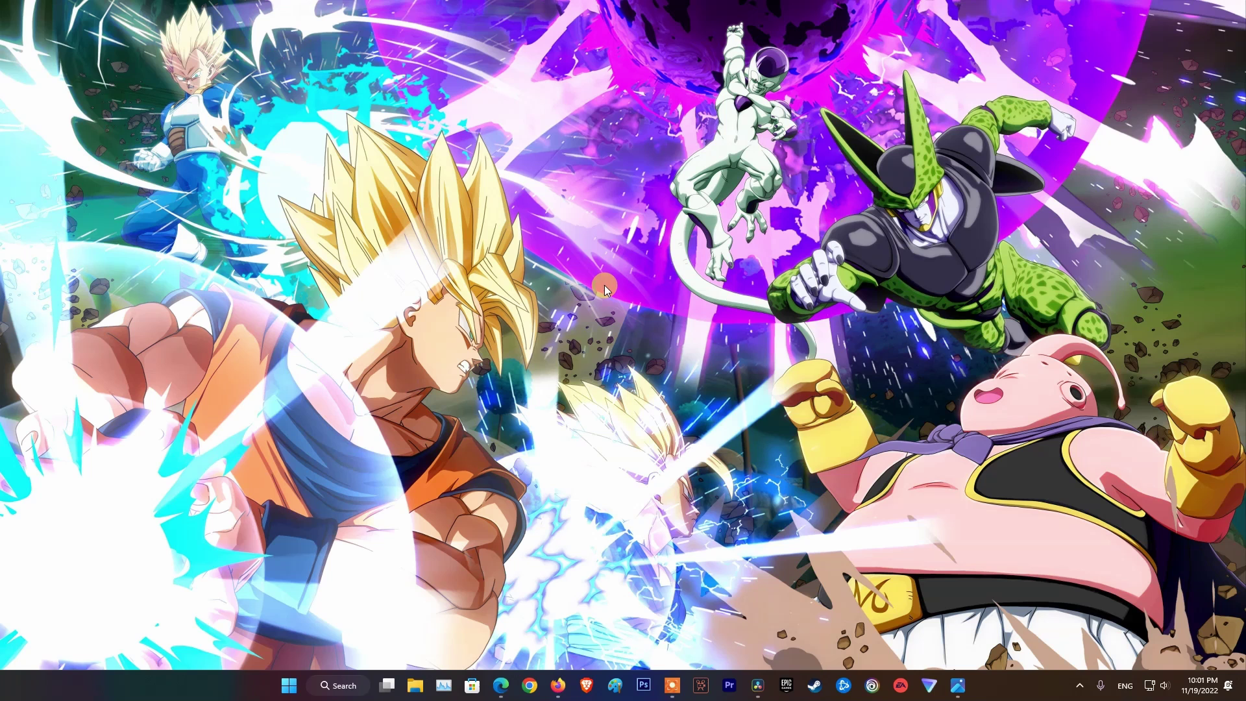
Open the temporary files folder by running %temp%
key(super+r)
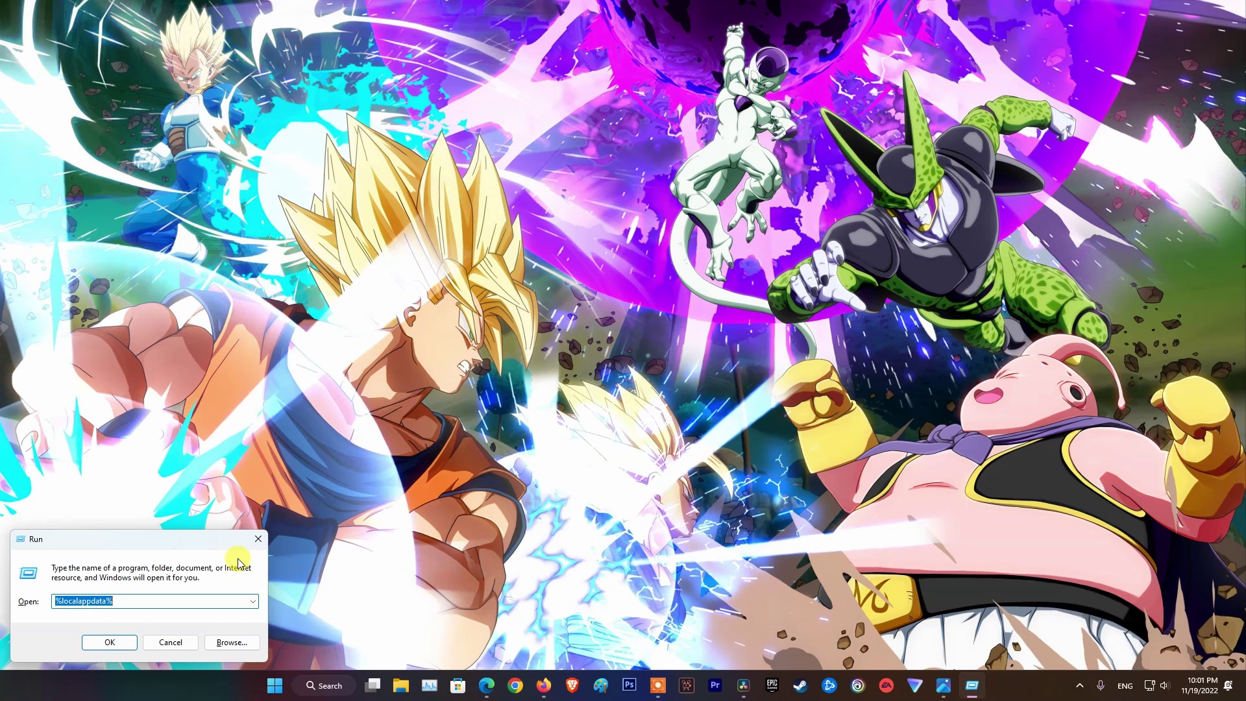
drag(221, 538, 618, 307)
click(649, 370)
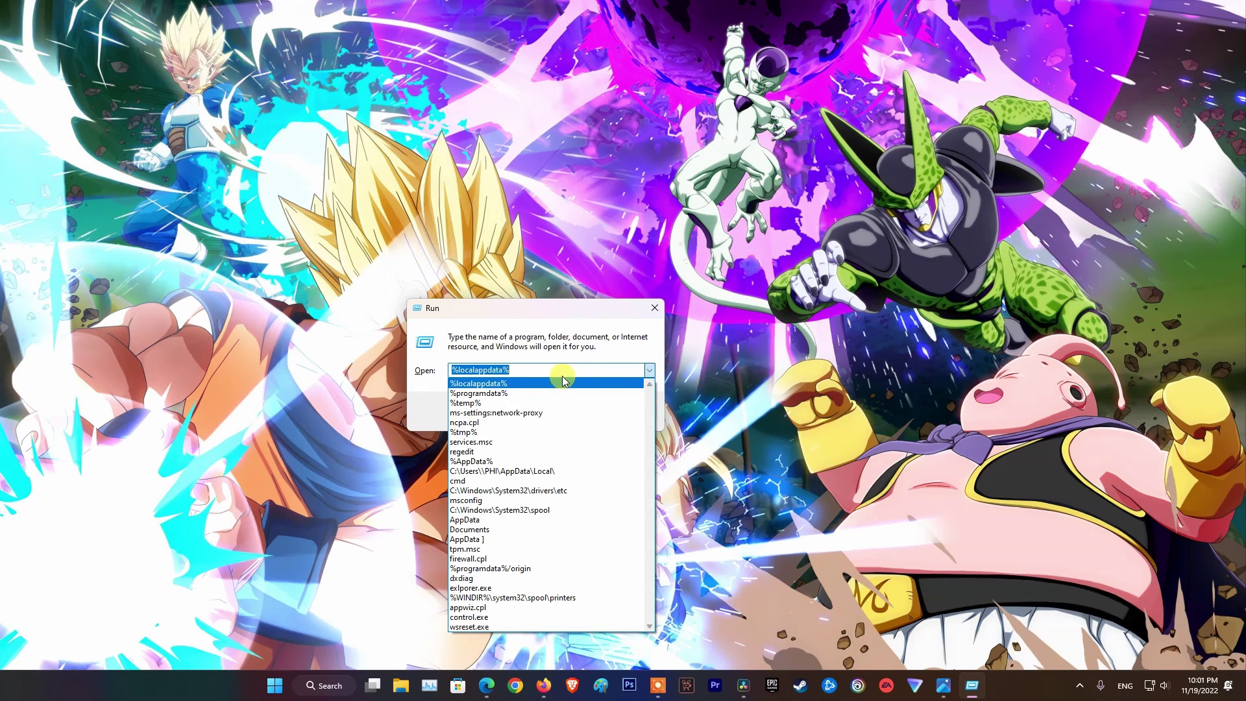
click(470, 403)
click(508, 411)
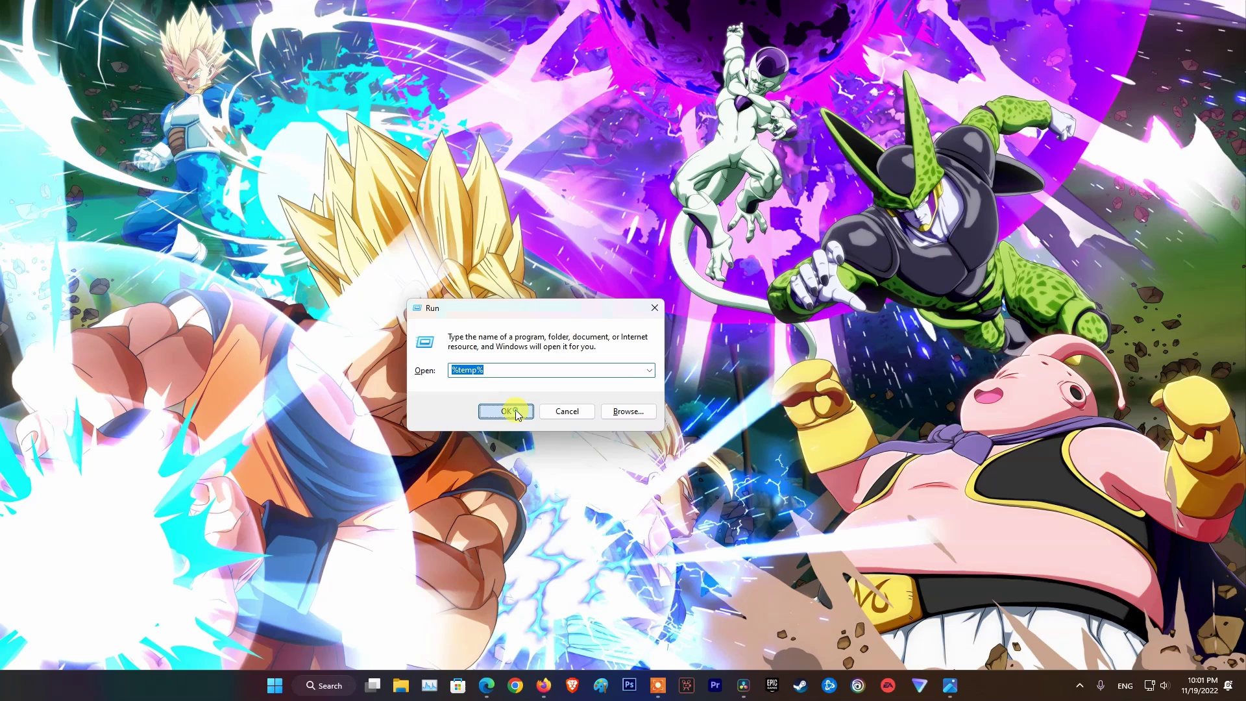
Delete everything in the Temp folder, granting administrator permission, skip all files in use, and return to the desktop
click(390, 221)
key(ctrl+a)
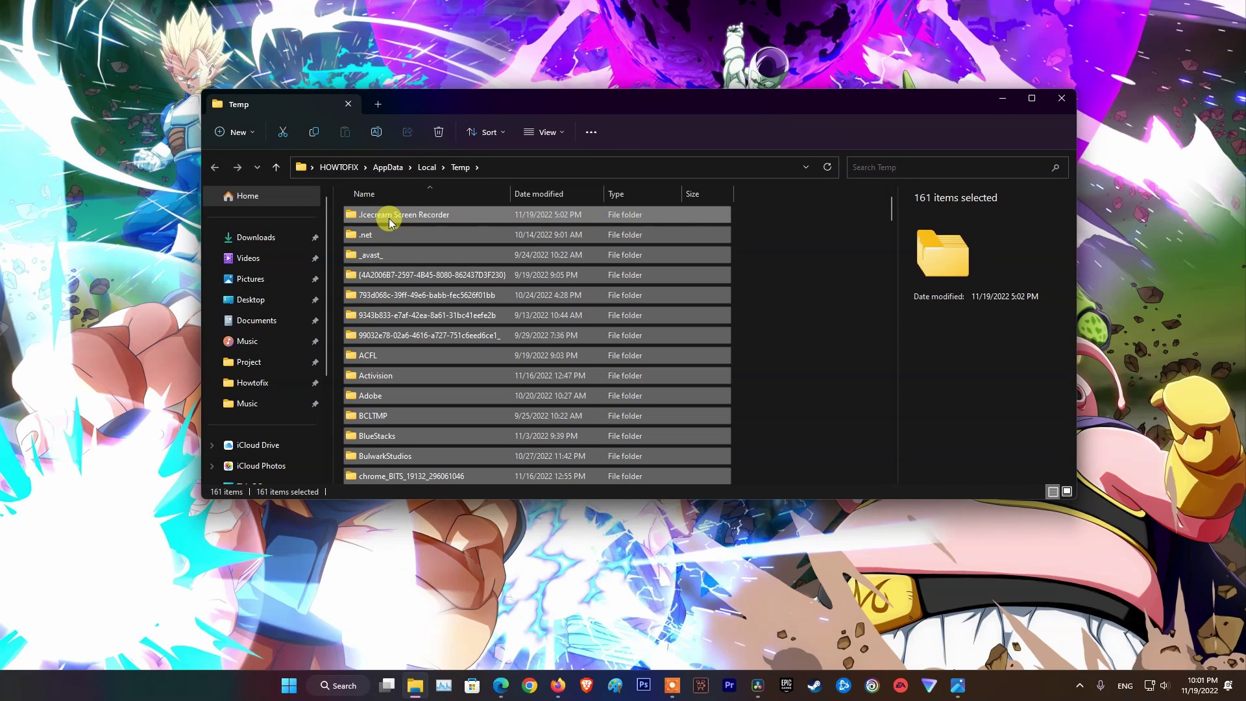
right_click(388, 217)
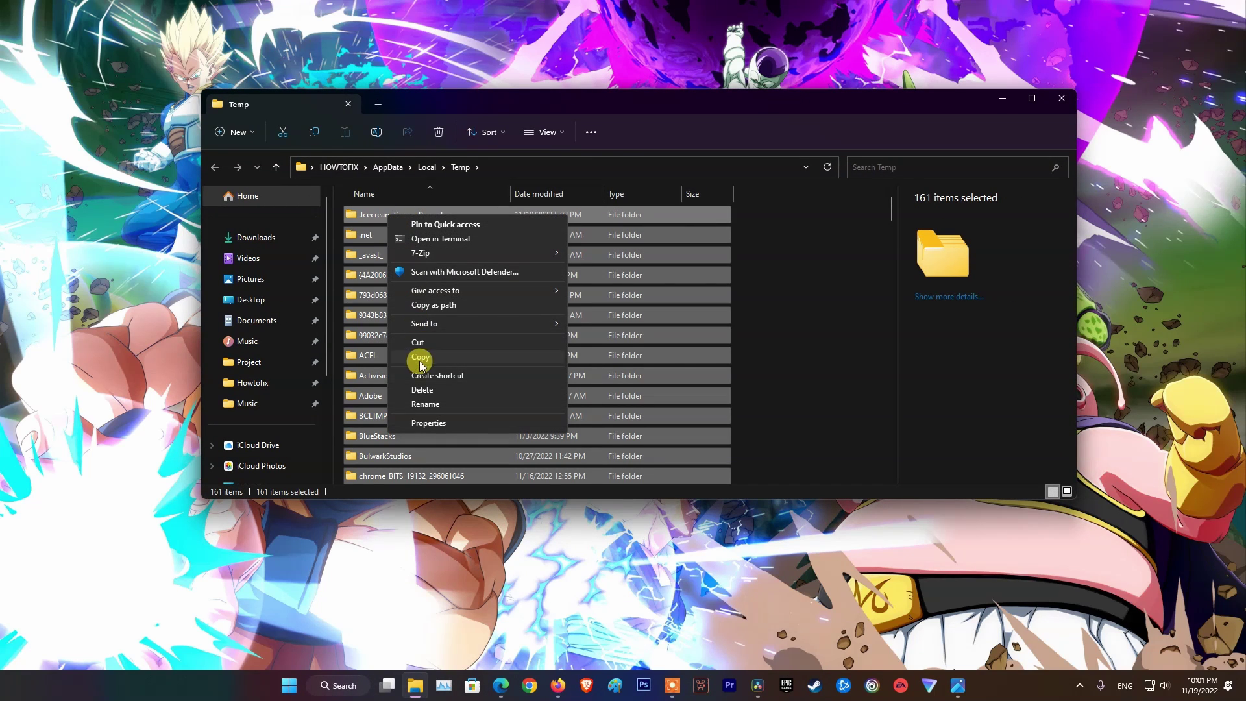
click(421, 389)
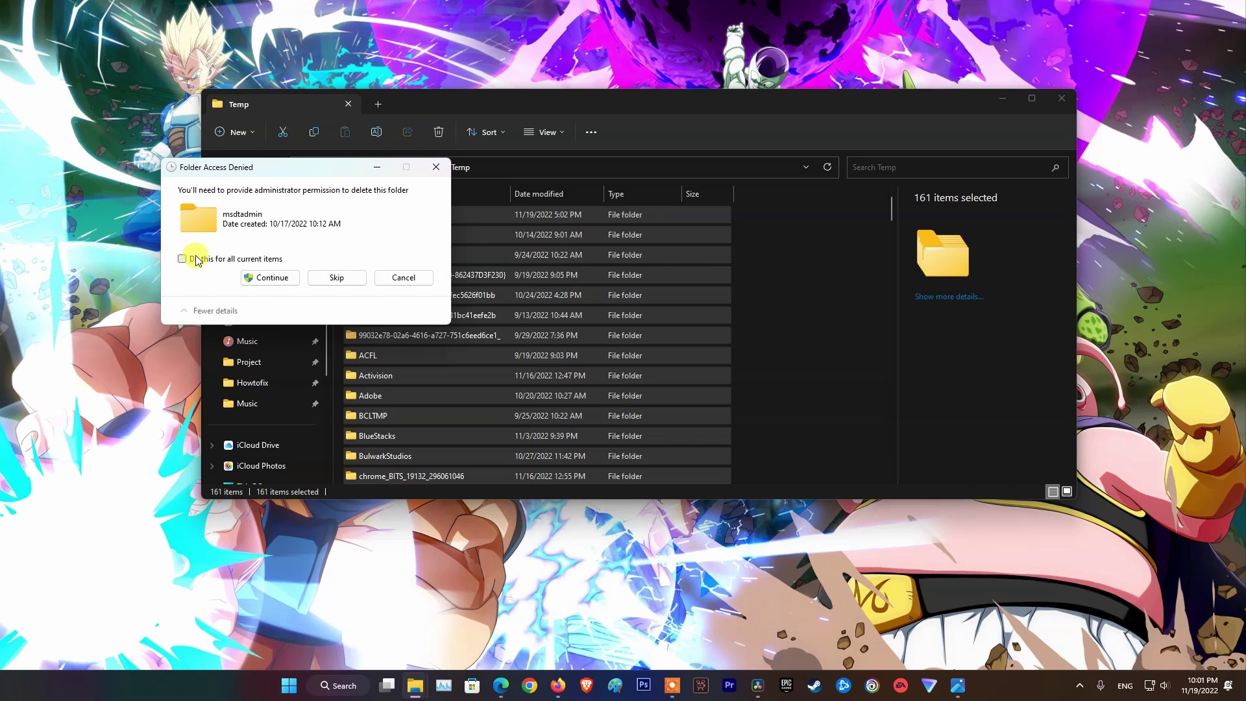
click(274, 281)
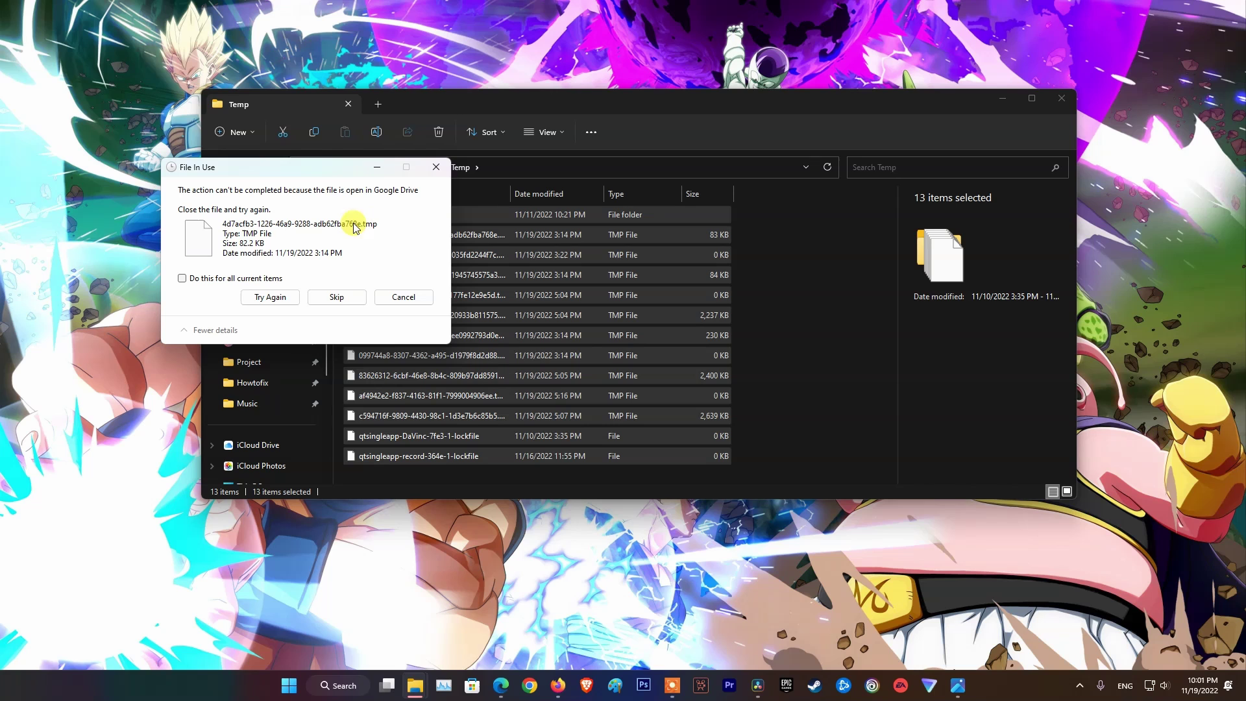
click(350, 300)
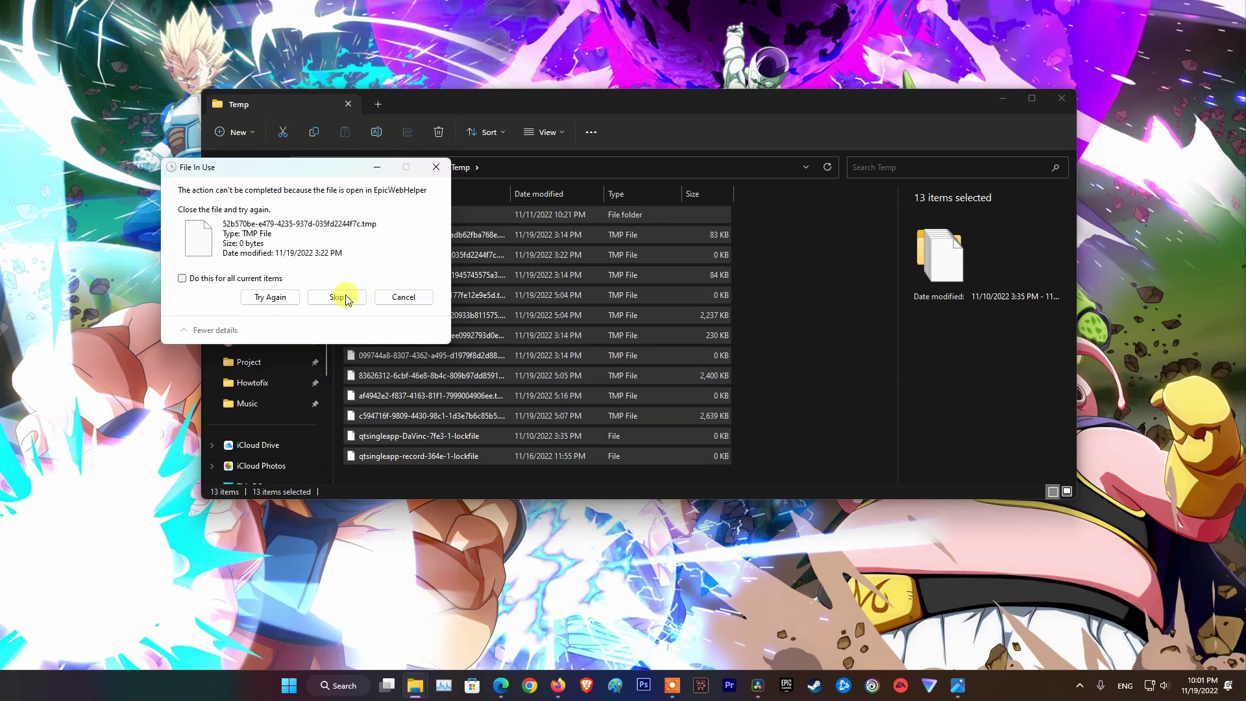
click(340, 302)
click(183, 288)
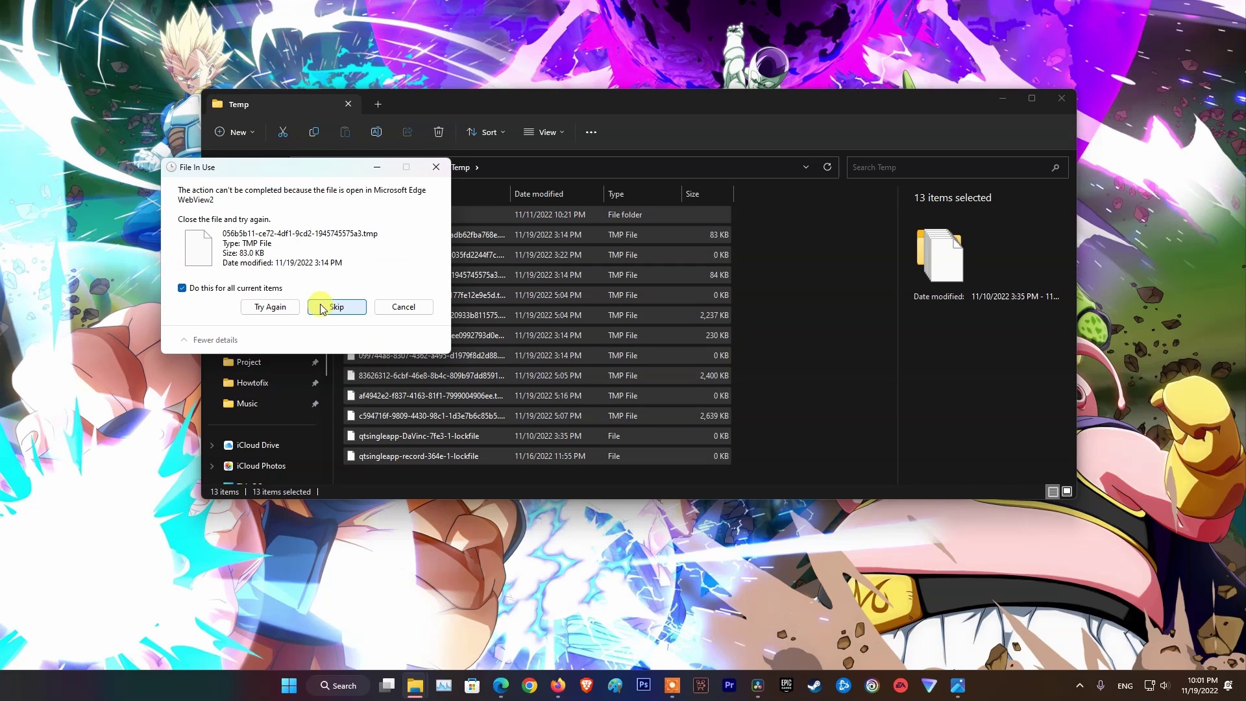
click(324, 308)
key(super+d)
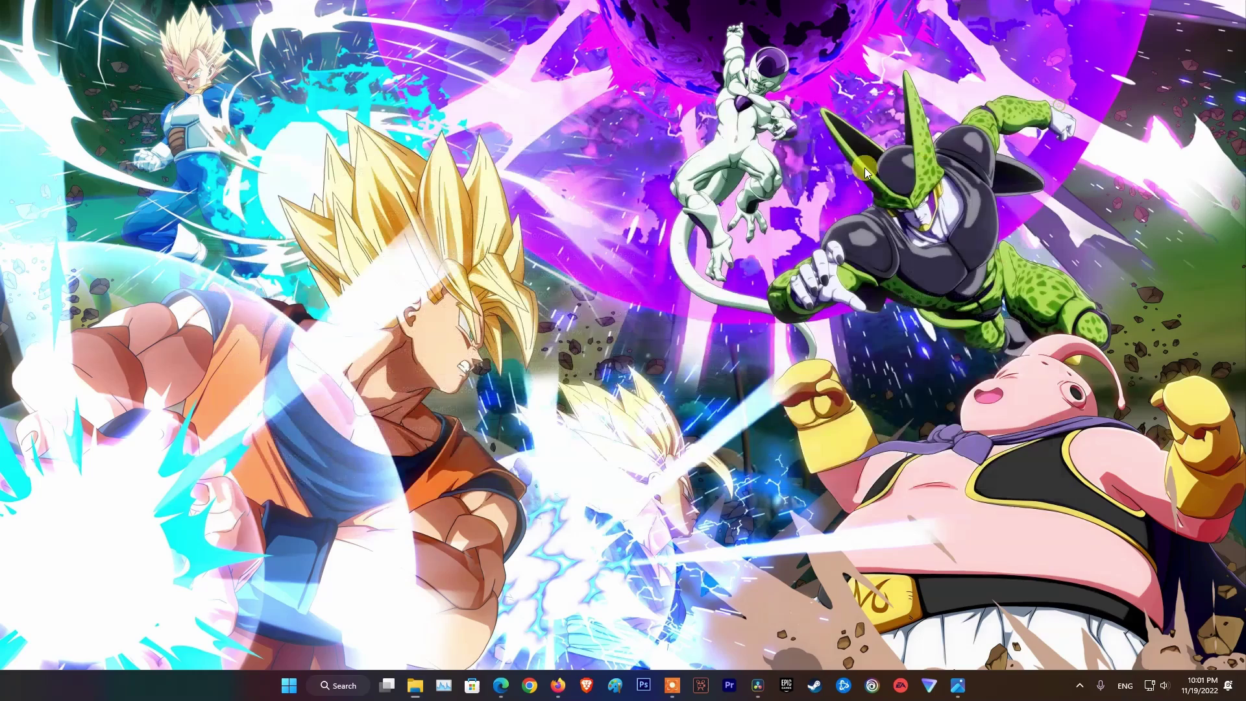
Open the ProgramData folder by running %programdata%
key(super+r)
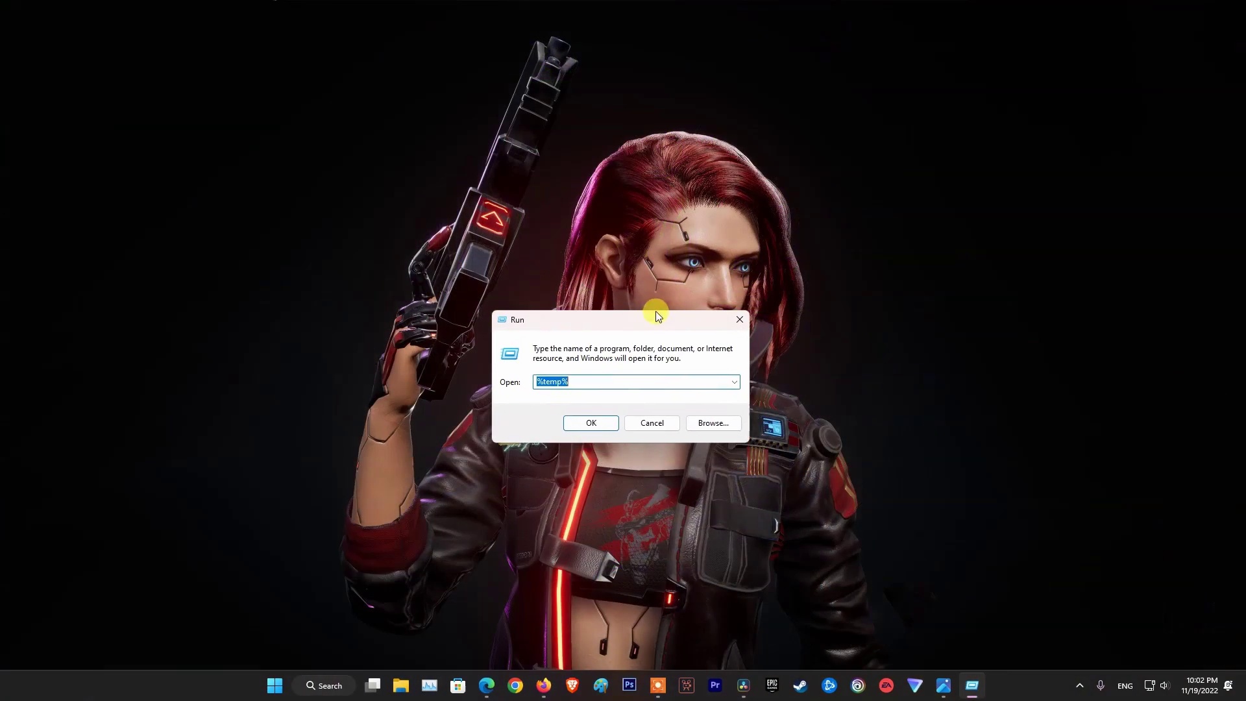
drag(656, 317, 666, 311)
click(744, 377)
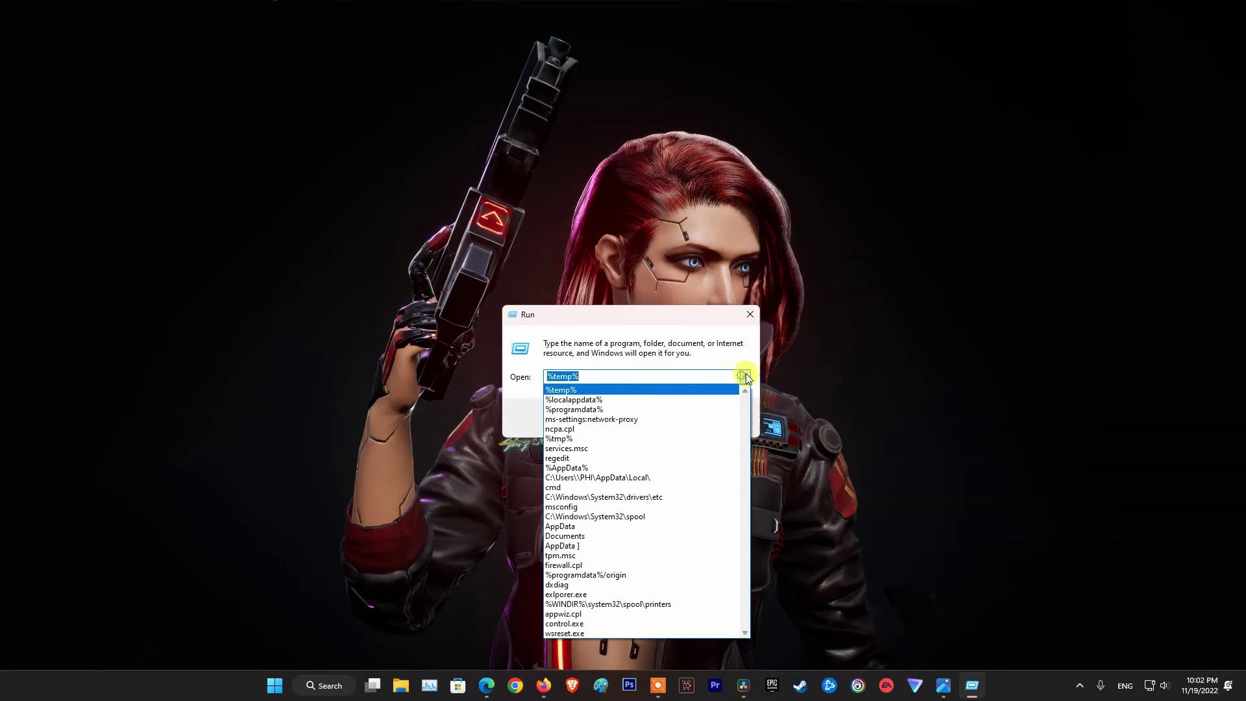
click(587, 409)
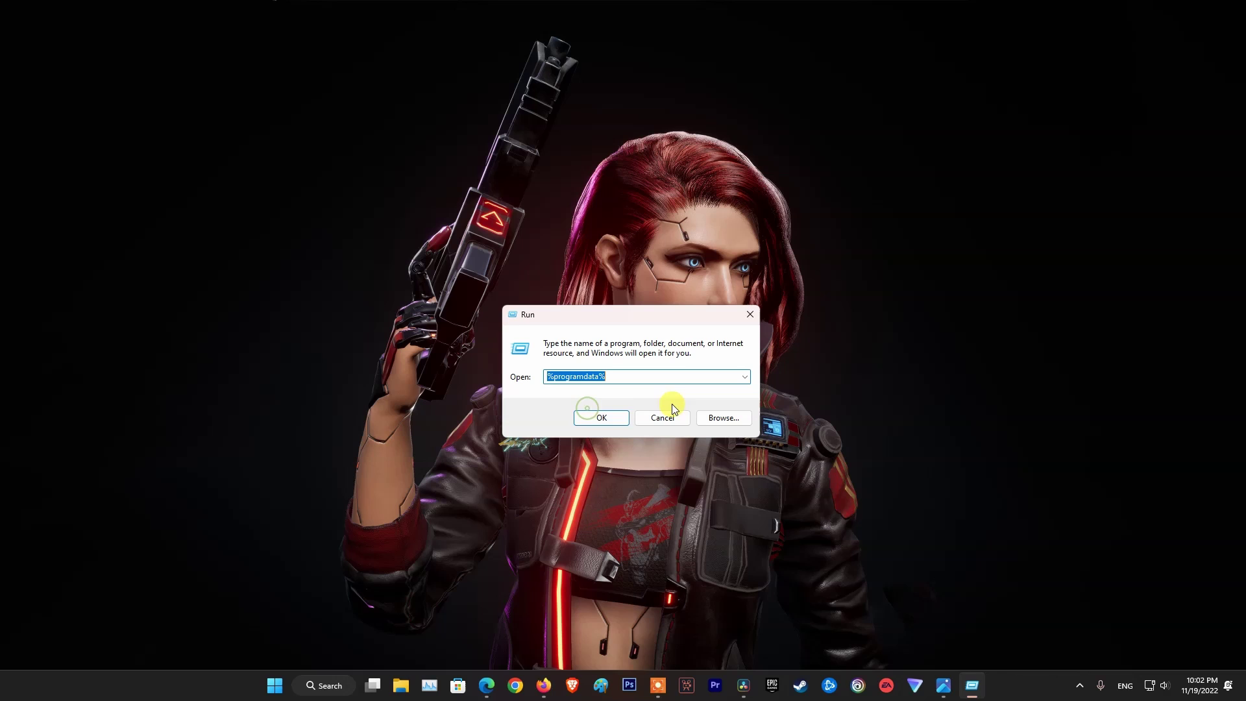
click(602, 419)
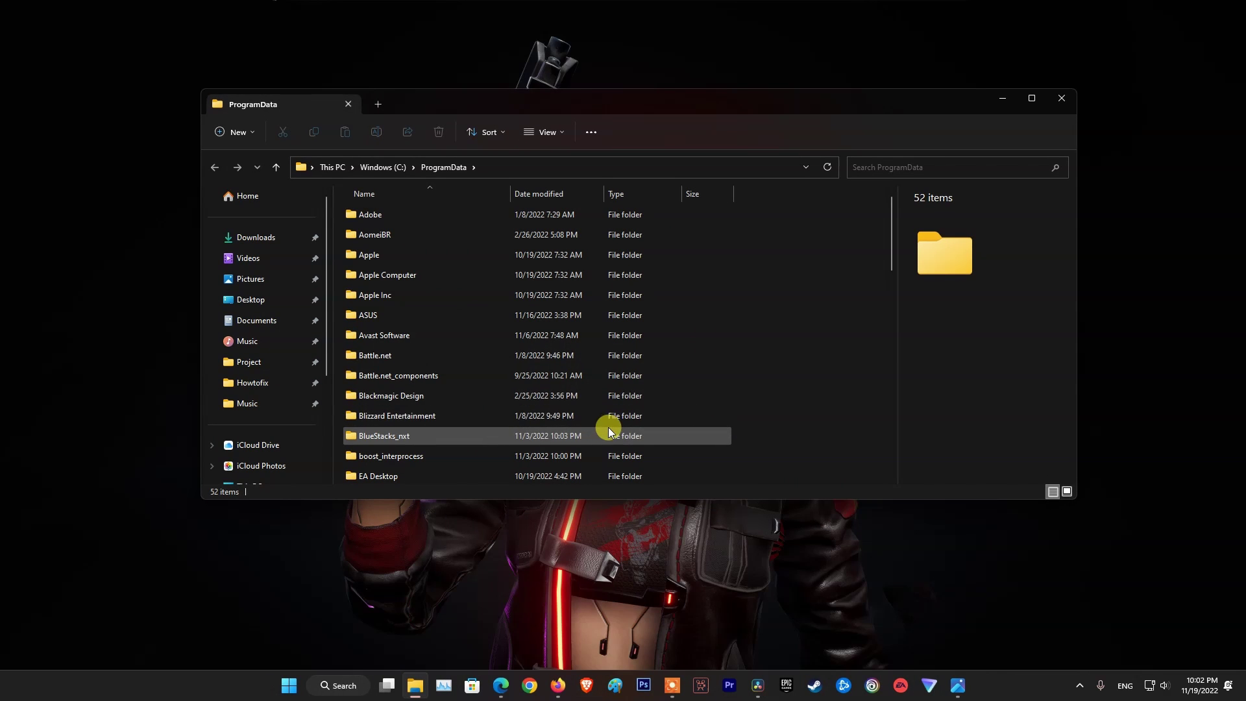
Delete the Battle.net and Blizzard Entertainment folders from ProgramData, granting administrator permission
click(384, 359)
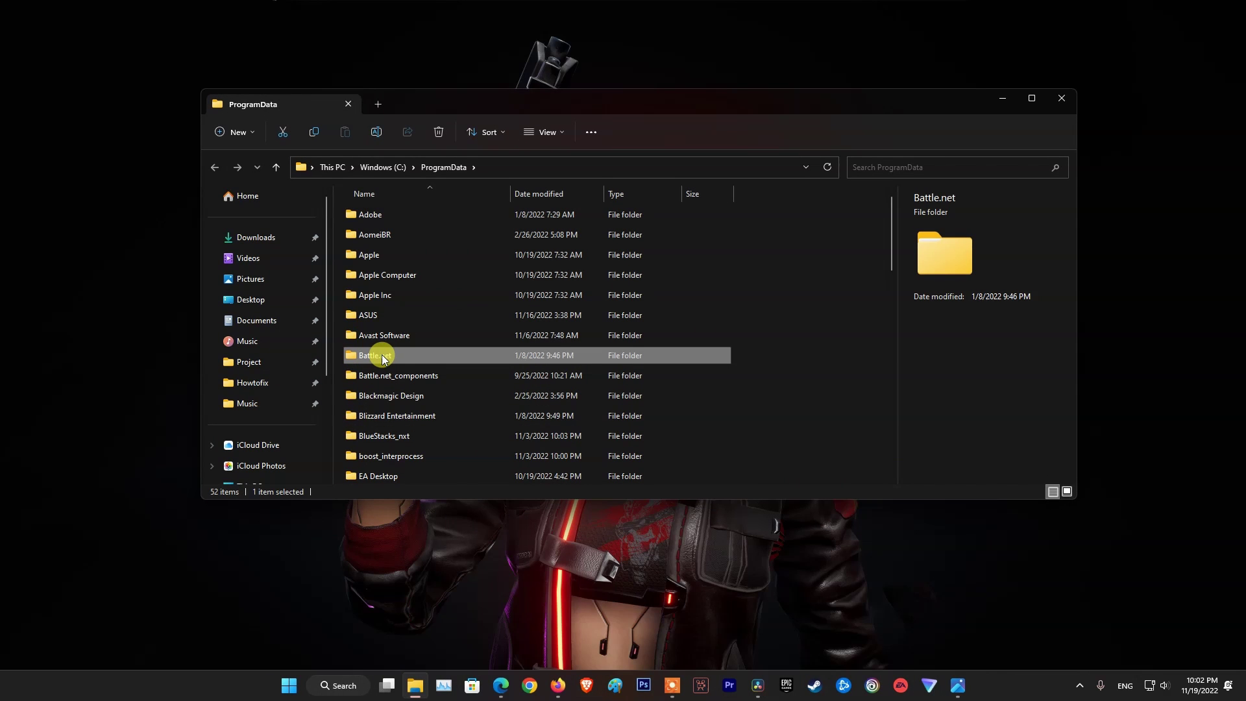
right_click(384, 359)
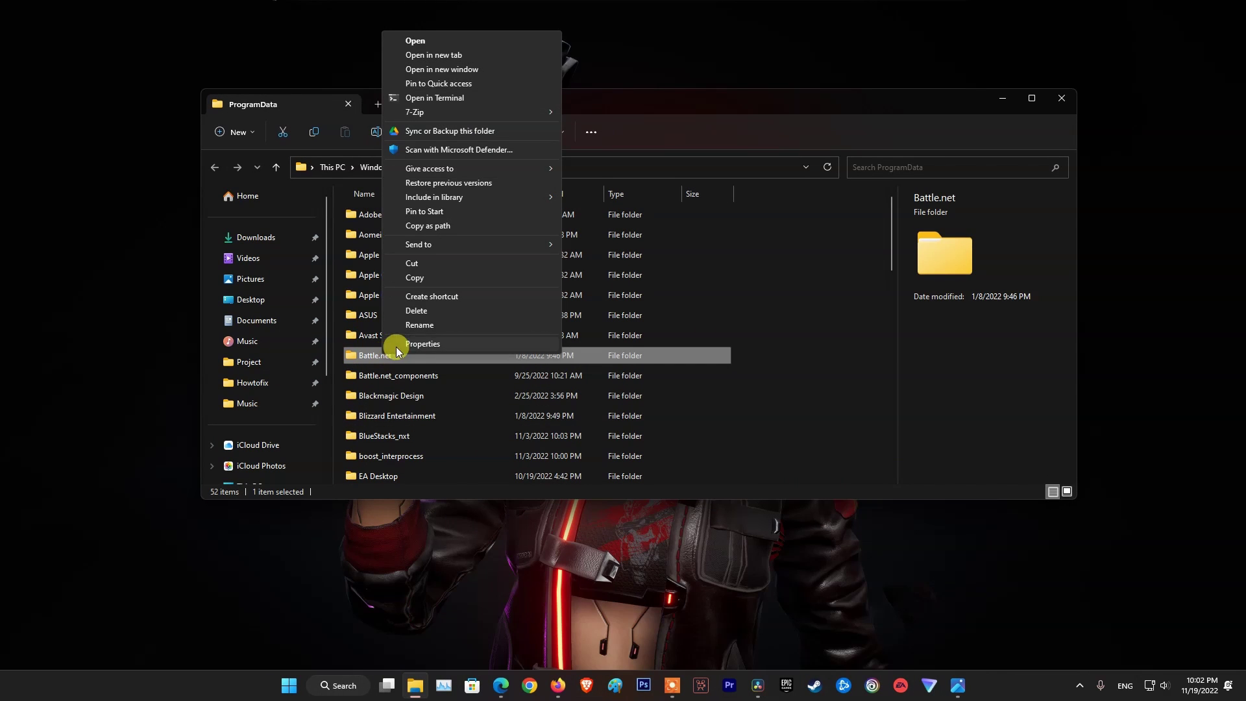
click(445, 301)
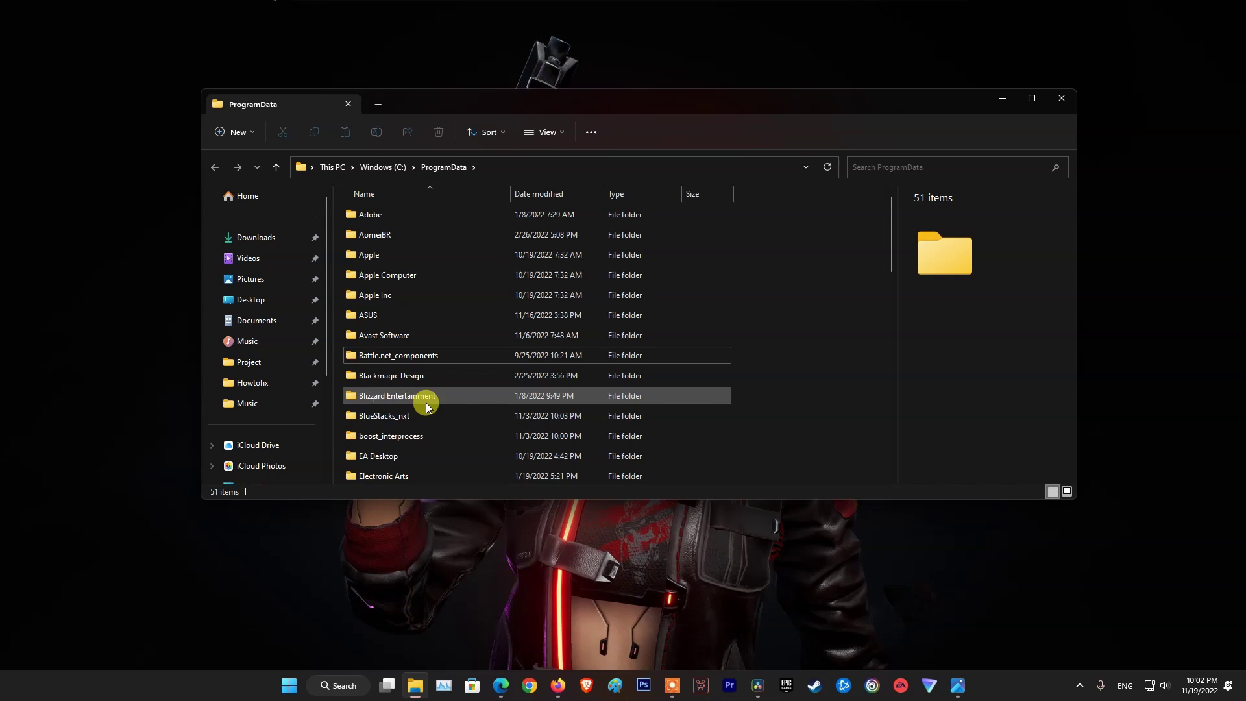
click(395, 401)
right_click(400, 398)
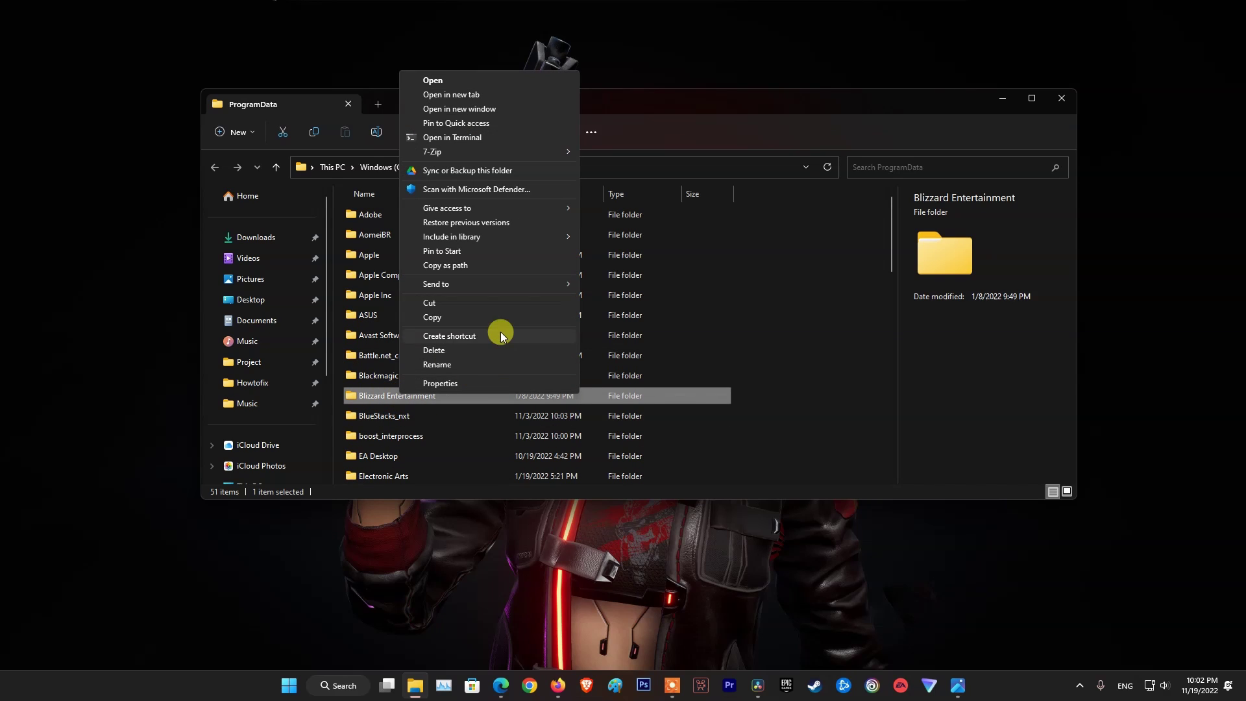
click(437, 350)
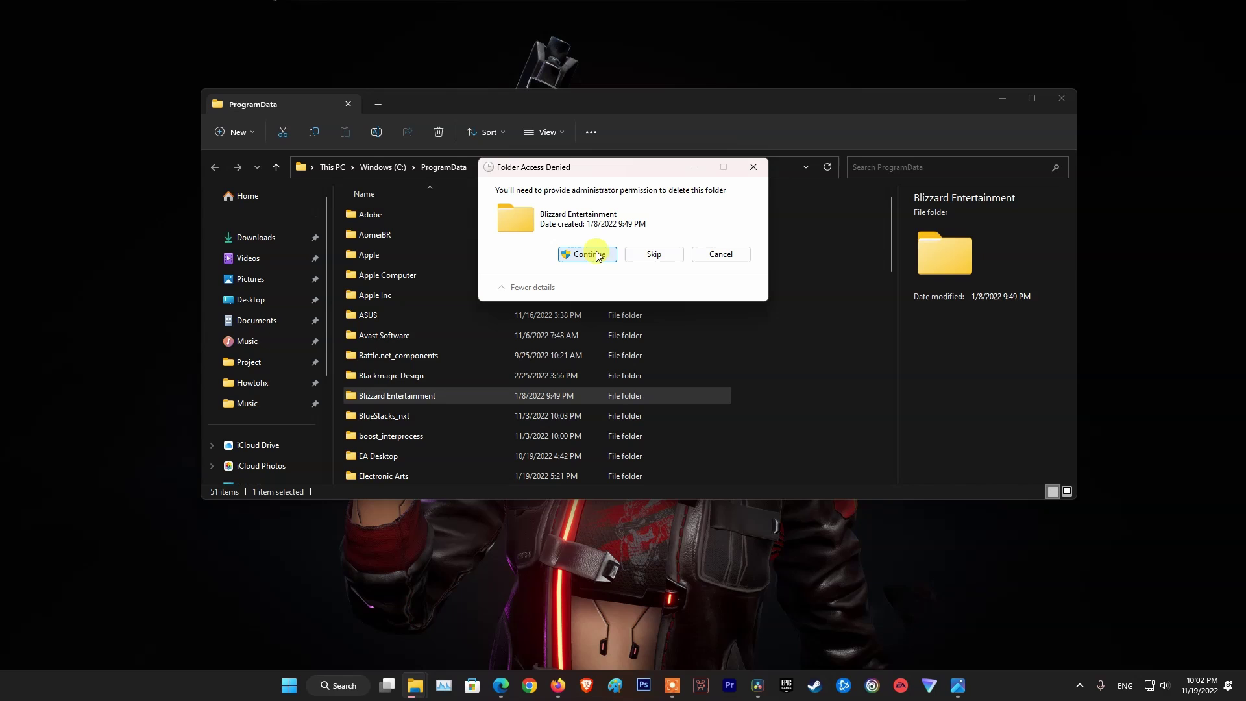
click(598, 255)
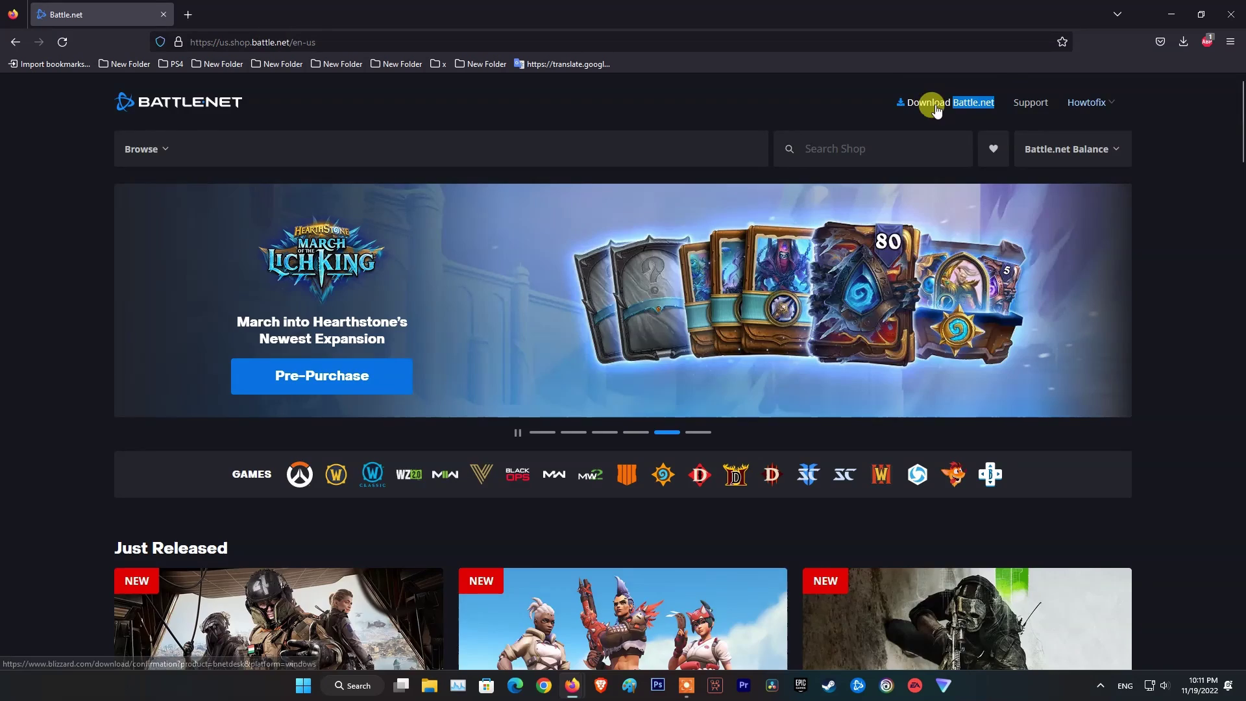
Download the Windows Battle.net installer from the Battle.net site in Firefox, saving Battle.net-Setup in the Warzone folder, and run it
click(935, 107)
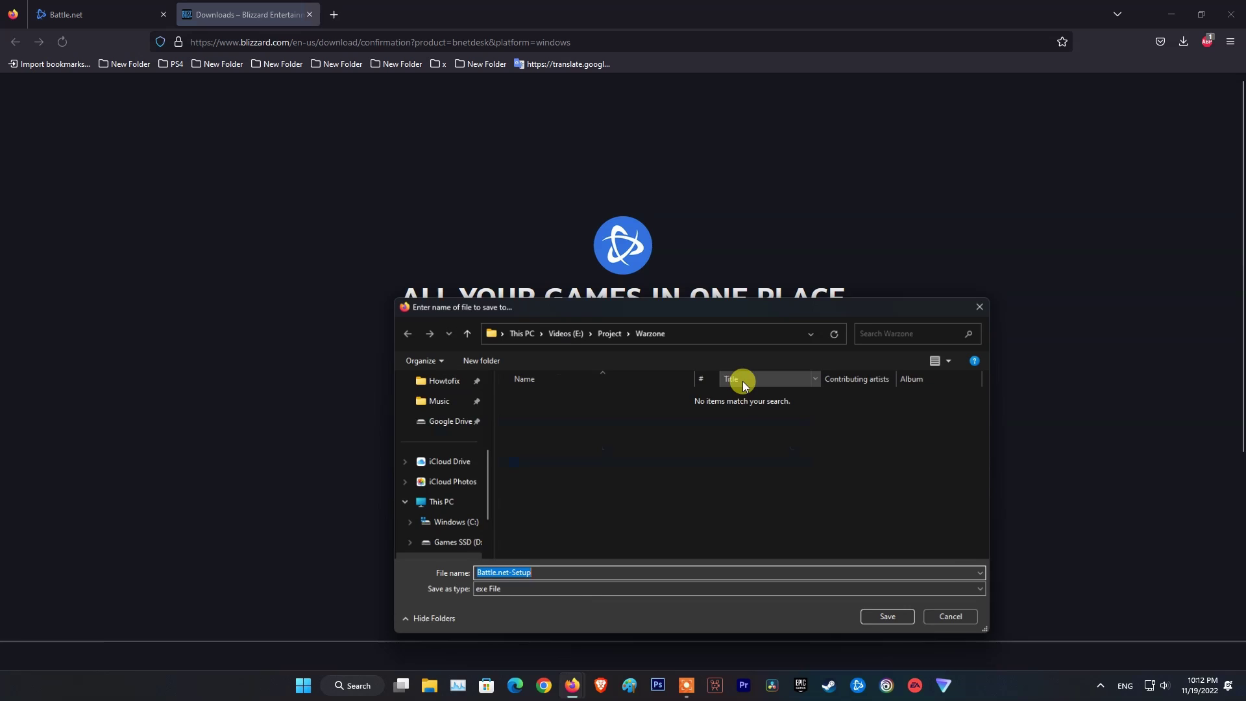
click(949, 618)
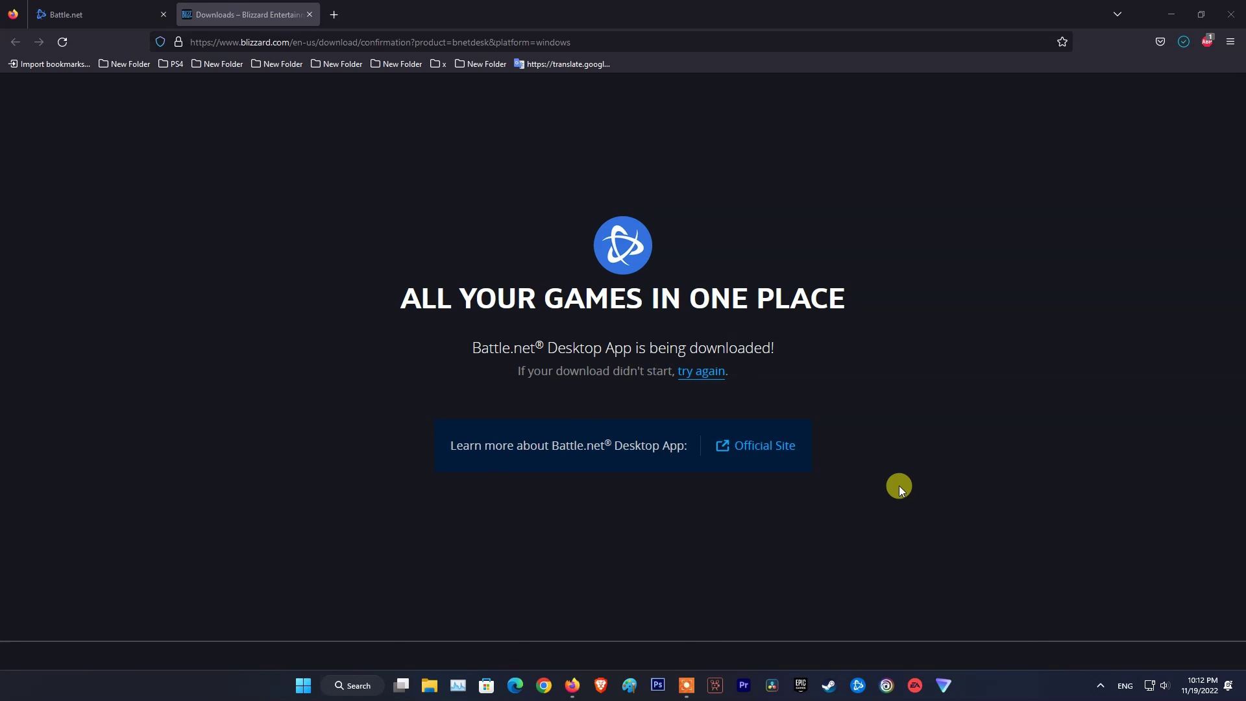
click(1064, 78)
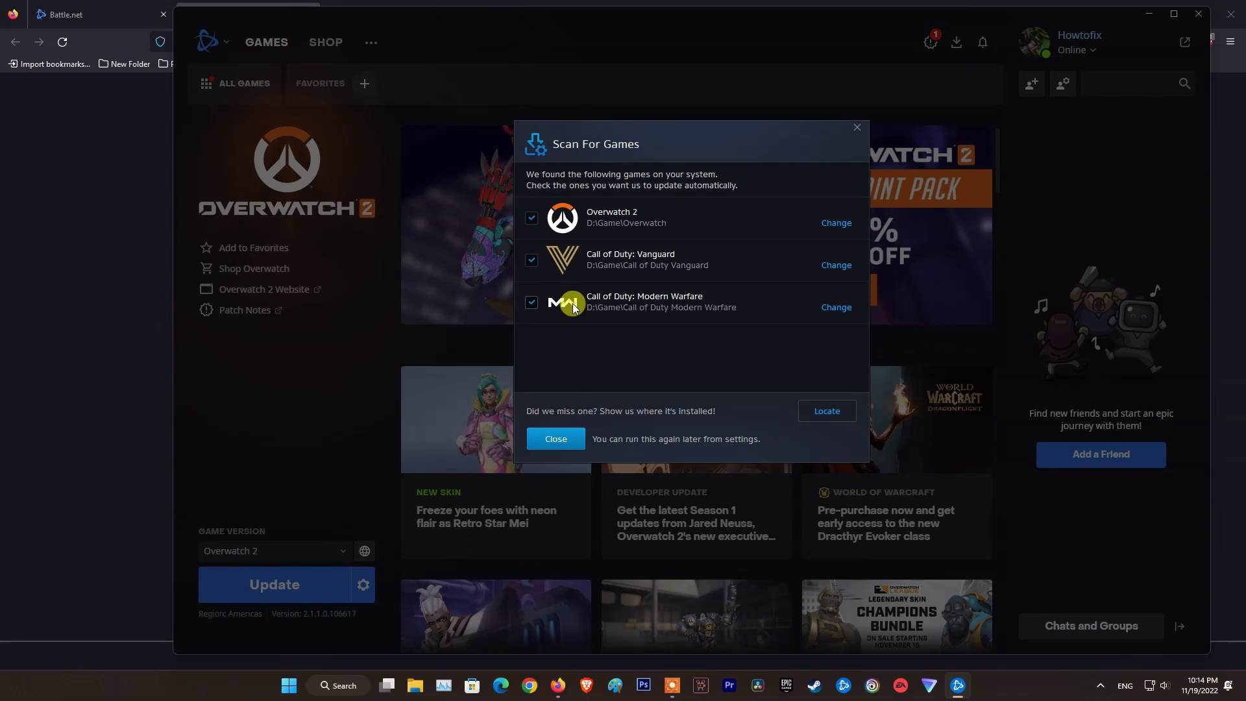
Dismiss the Scan For Games results in Battle.net and locate the existing Call of Duty: MWII | WZ2.0 installation in D:\Game\Call of Duty
click(556, 437)
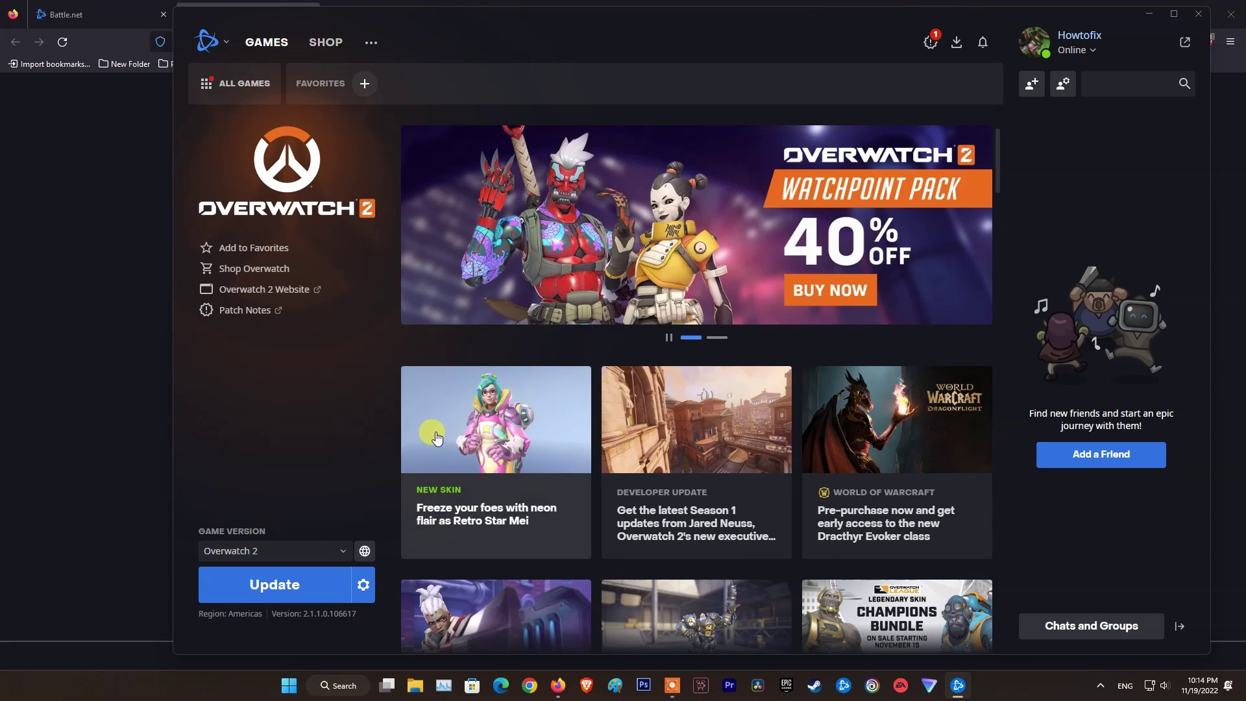
click(245, 84)
click(391, 203)
click(299, 613)
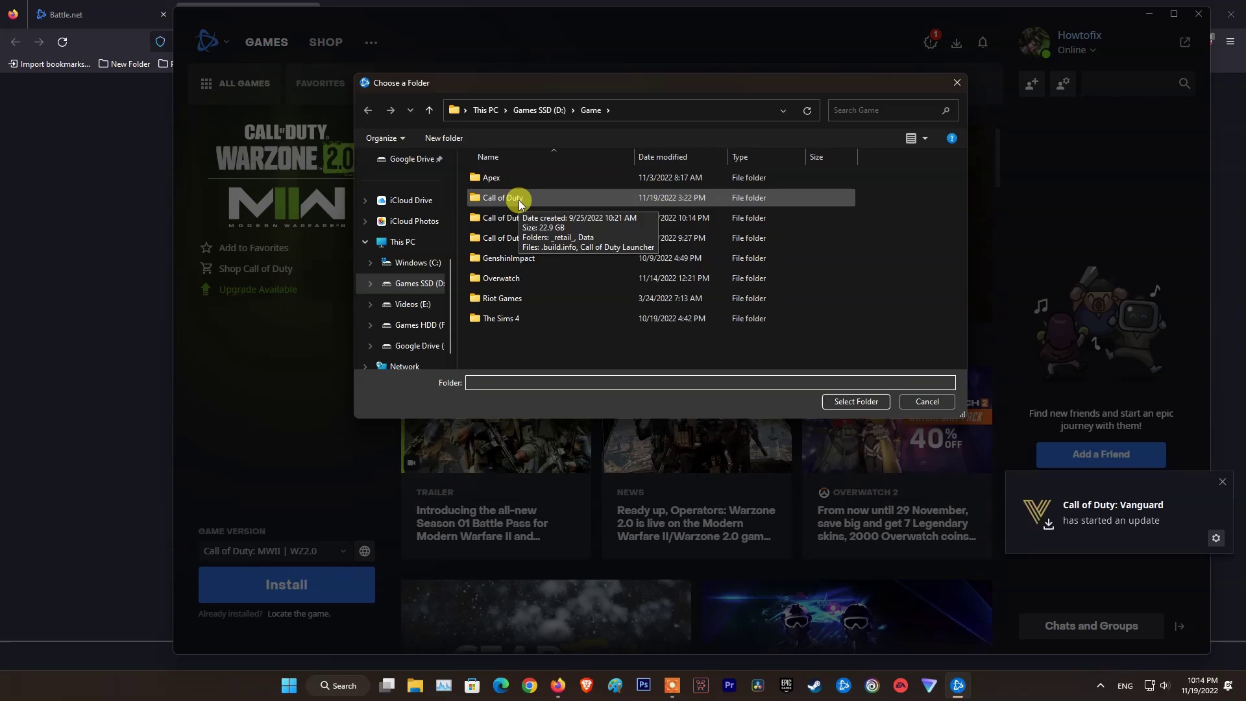
click(857, 401)
Browse the full list of games in Battle.net and add Overwatch 2 to the favorites
click(622, 263)
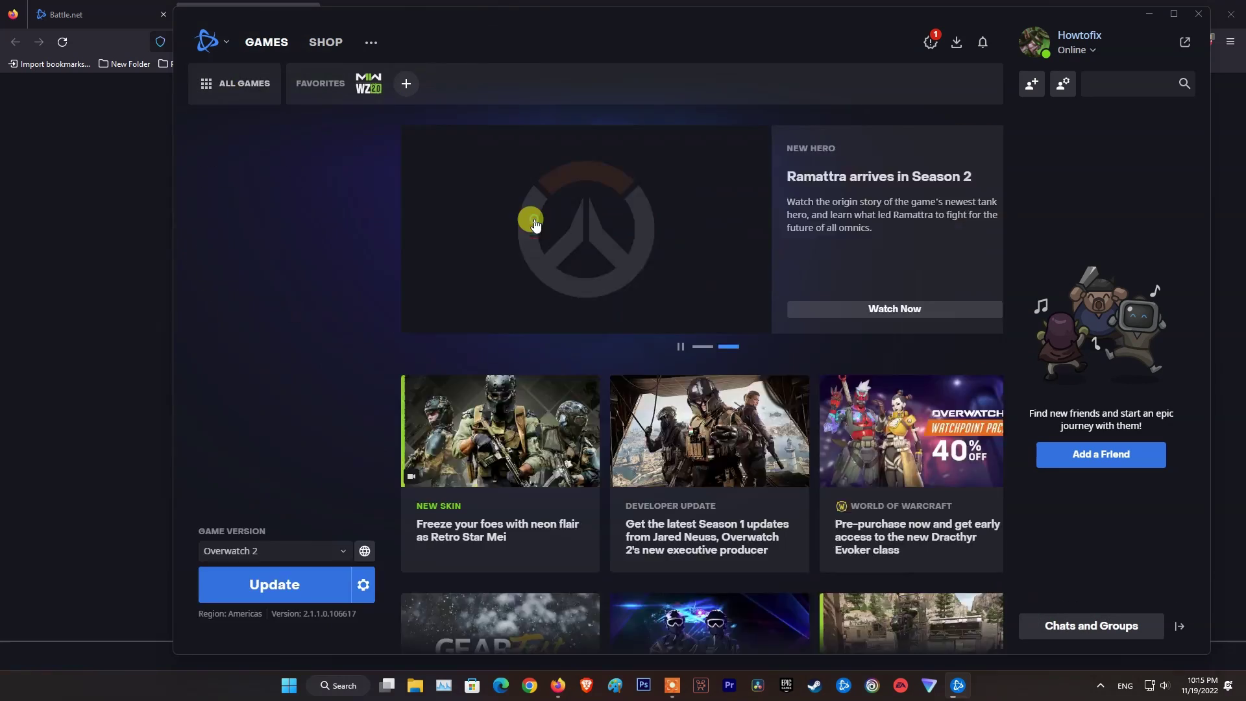
click(273, 91)
scroll(668, 403, down, 3)
scroll(668, 404, up, 3)
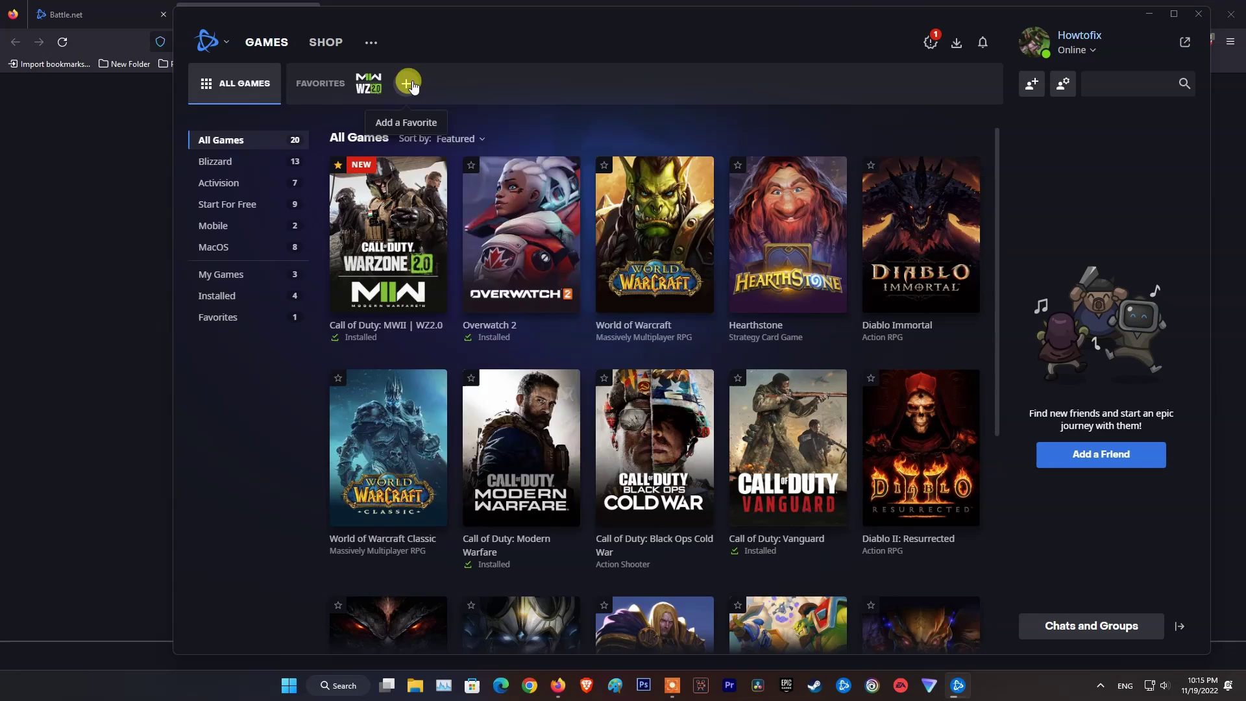
click(407, 84)
click(490, 247)
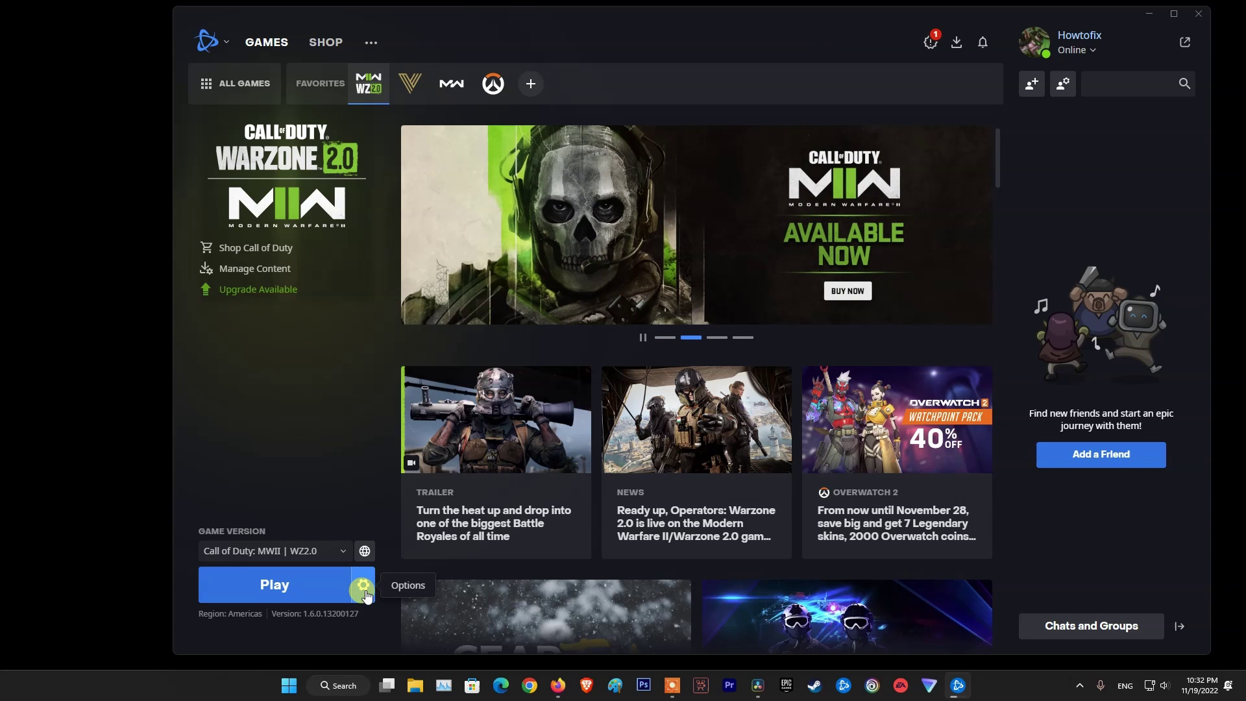
Show the Call of Duty: MWII | WZ2.0 installation folder in File Explorer, and fully exit Battle.net, pausing the ongoing game update
click(364, 591)
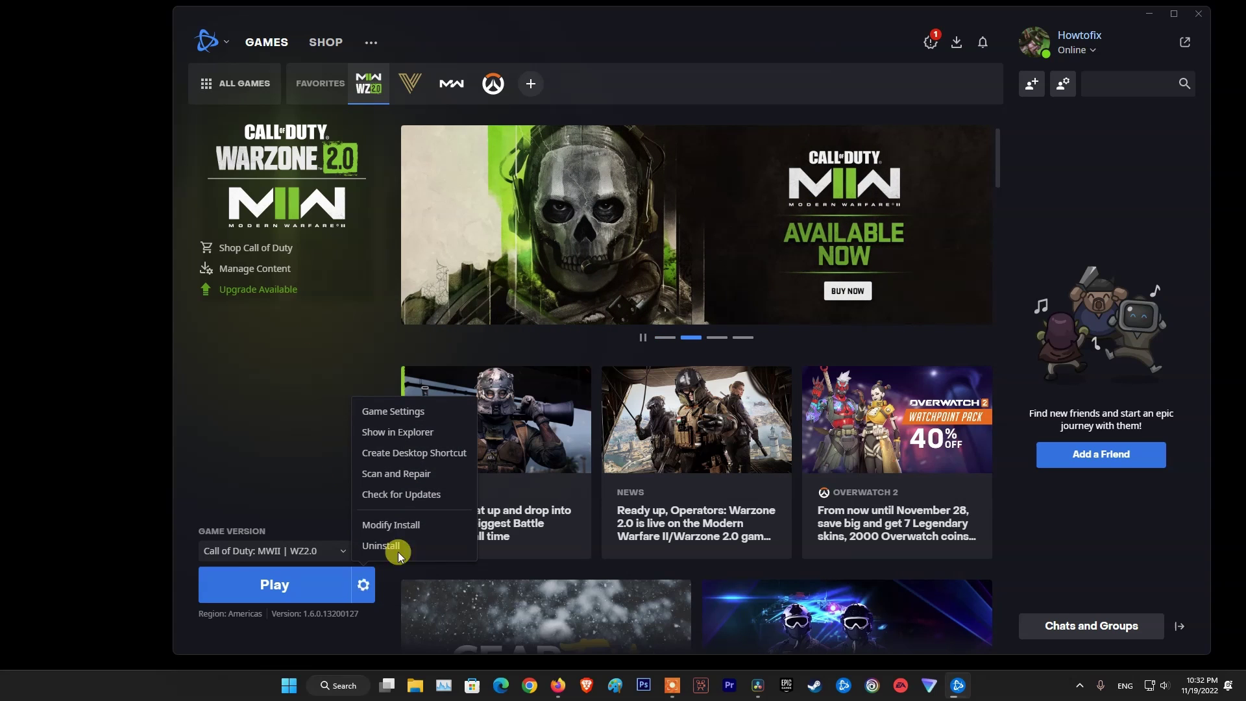
click(418, 433)
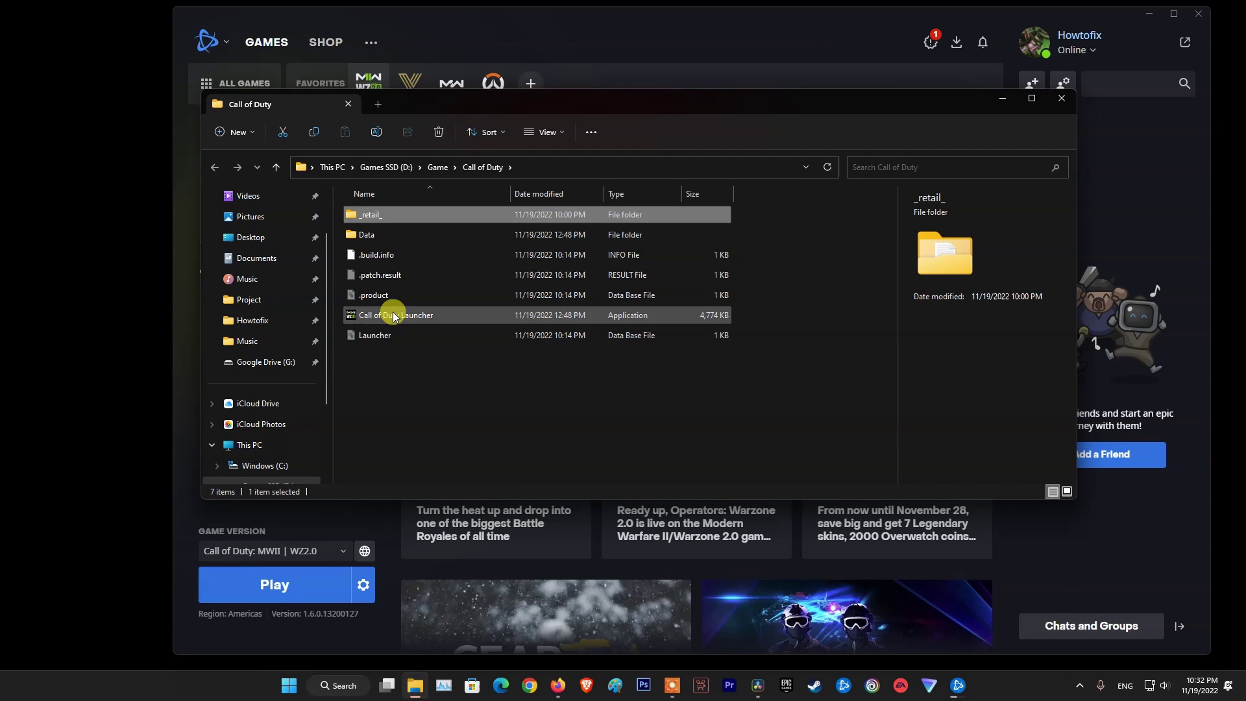
click(841, 24)
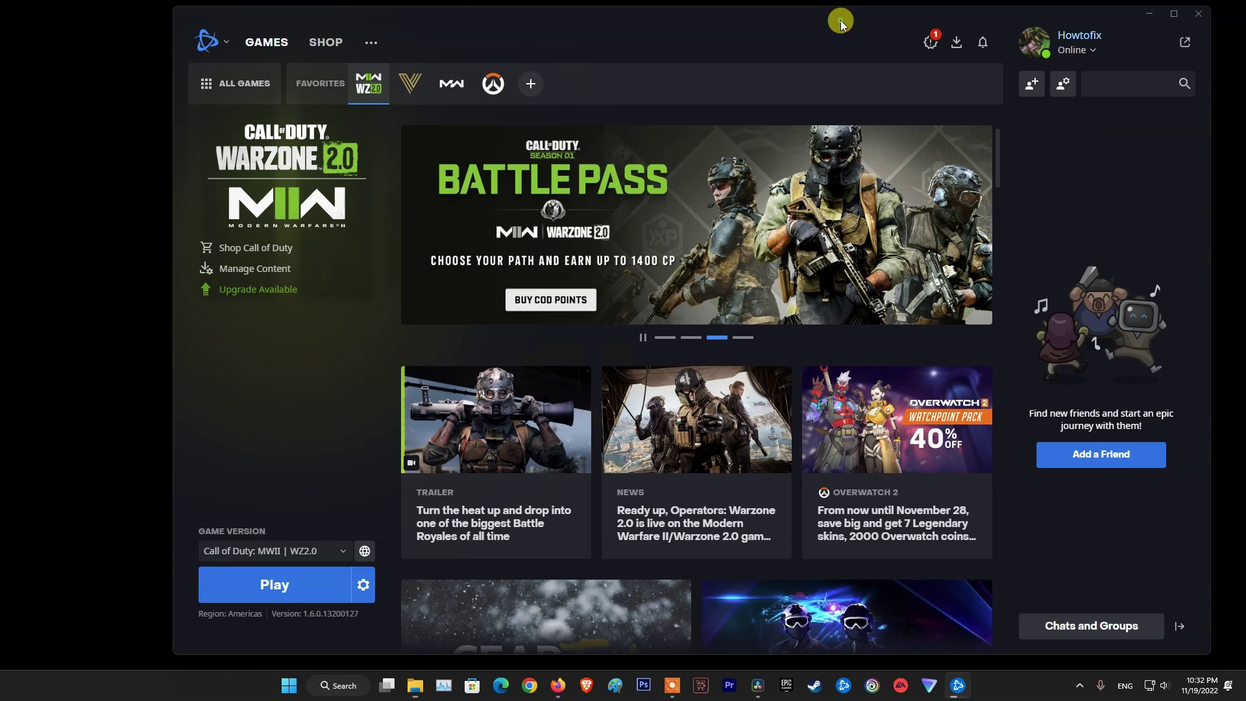
click(1077, 688)
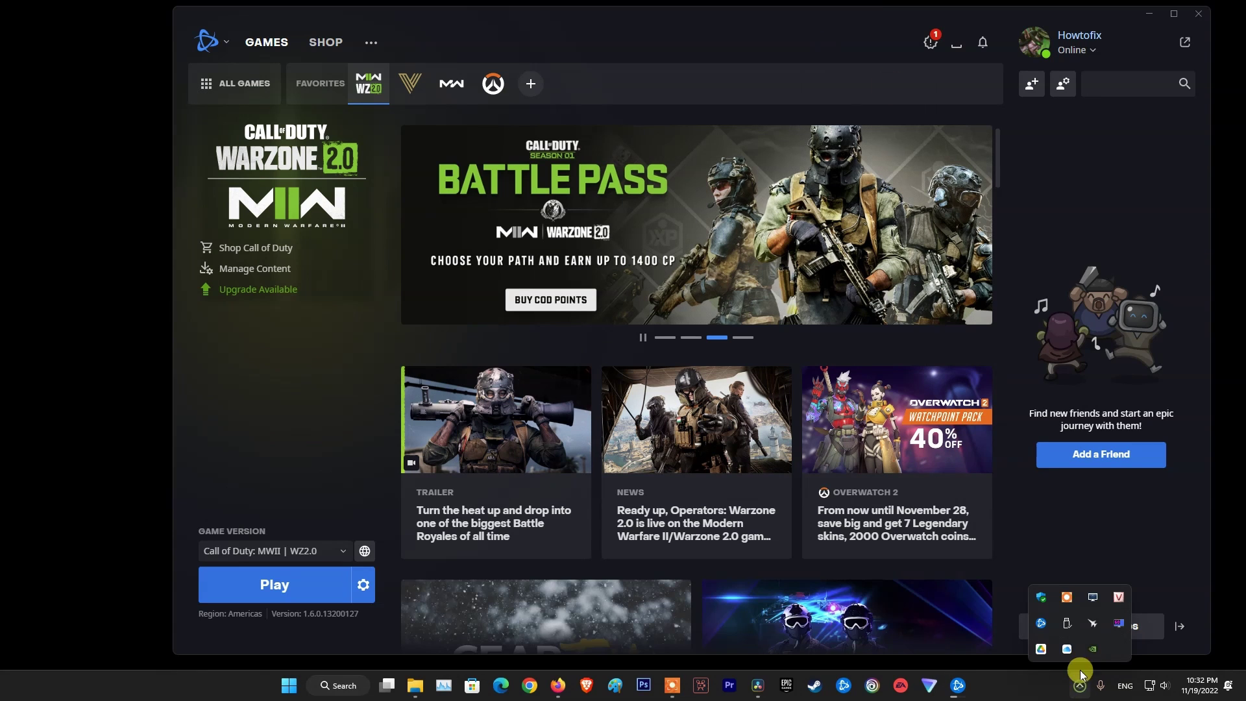
right_click(1041, 624)
click(1056, 611)
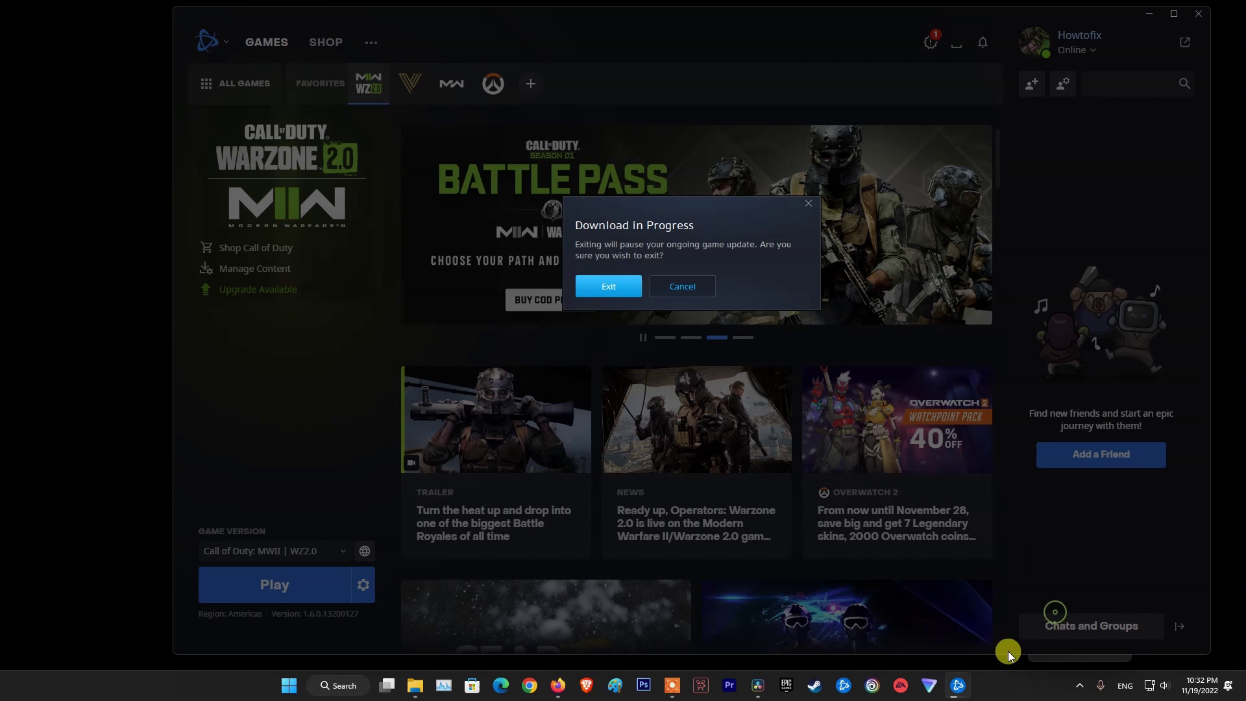
click(608, 287)
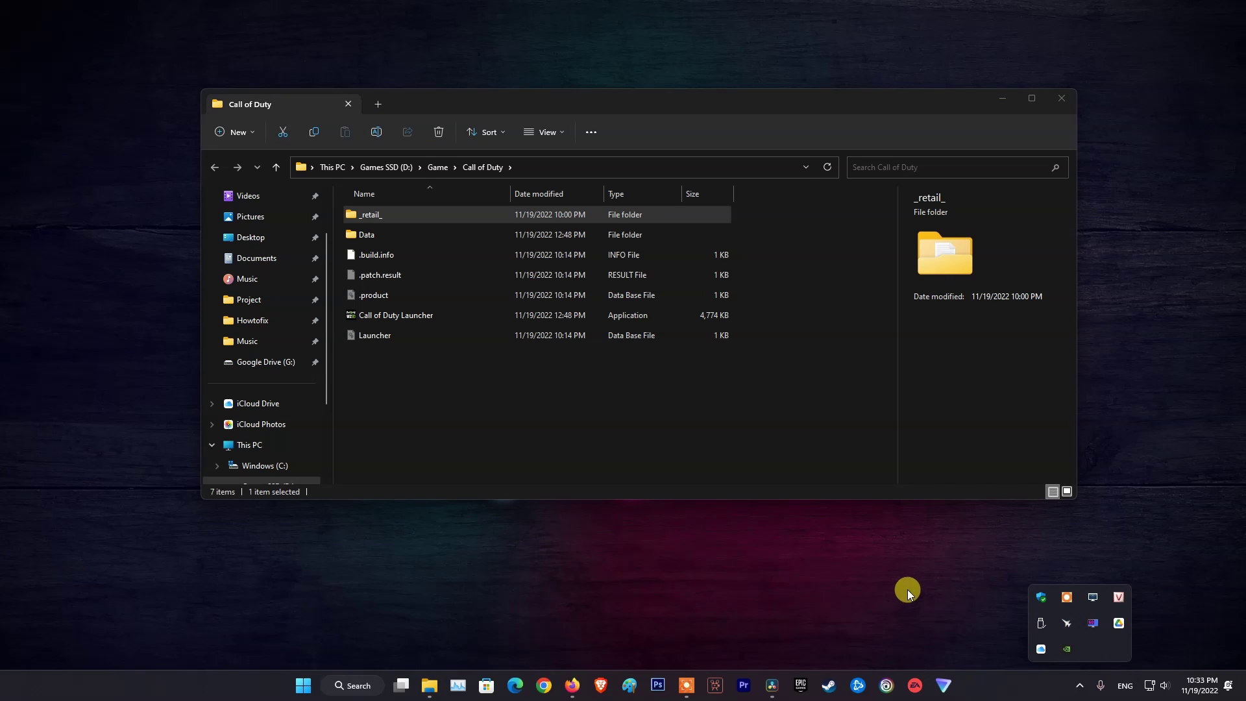
Delete everything in the Call of Duty installation folder except the Data folder
click(389, 218)
key(ctrl+a)
ctrl+click(369, 235)
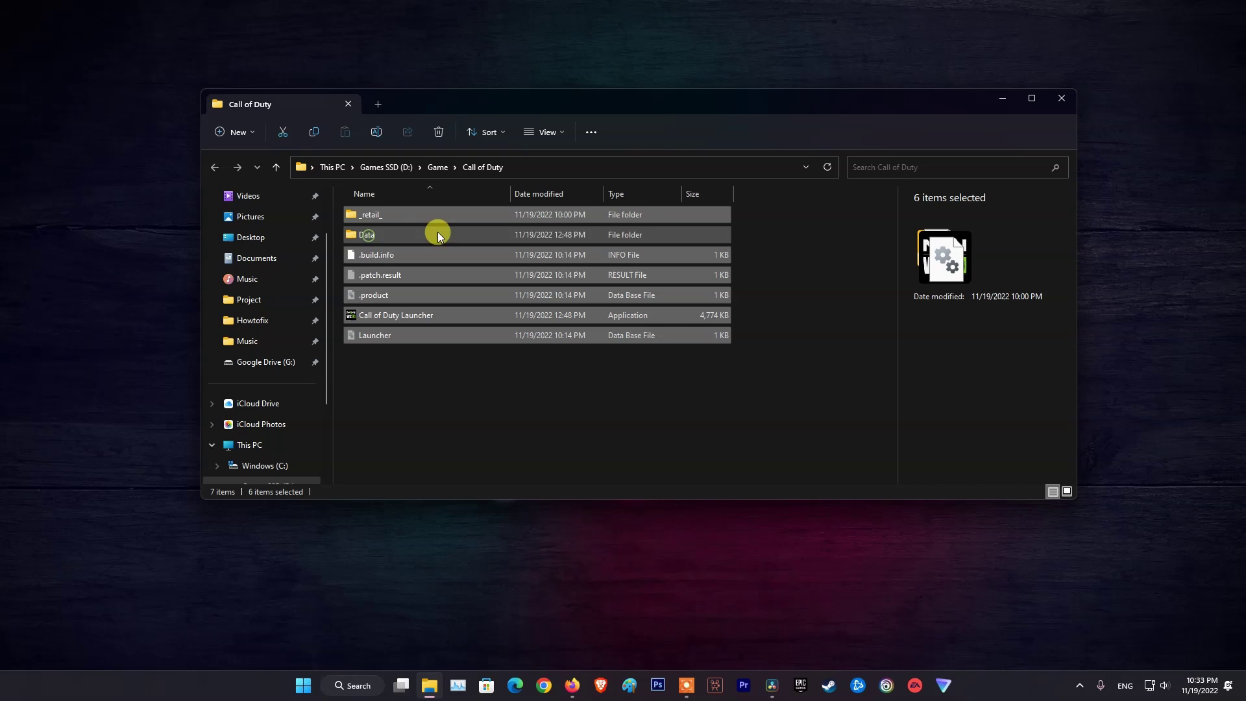
right_click(413, 213)
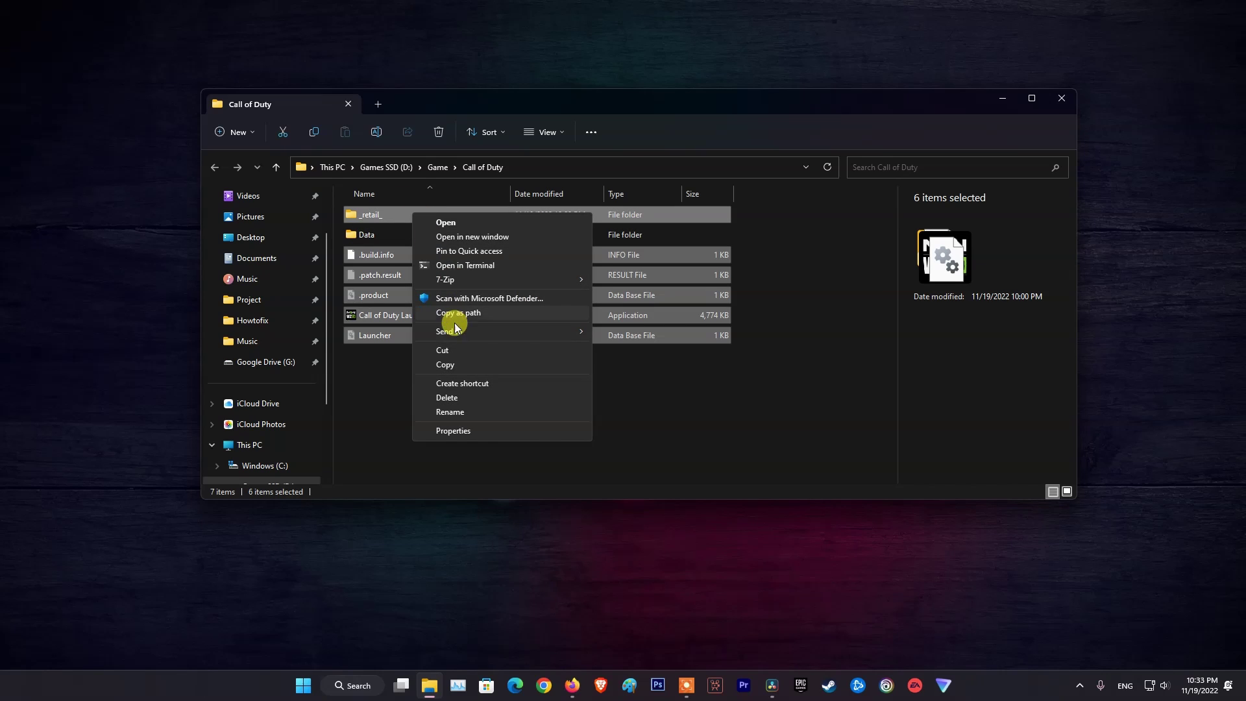
click(454, 397)
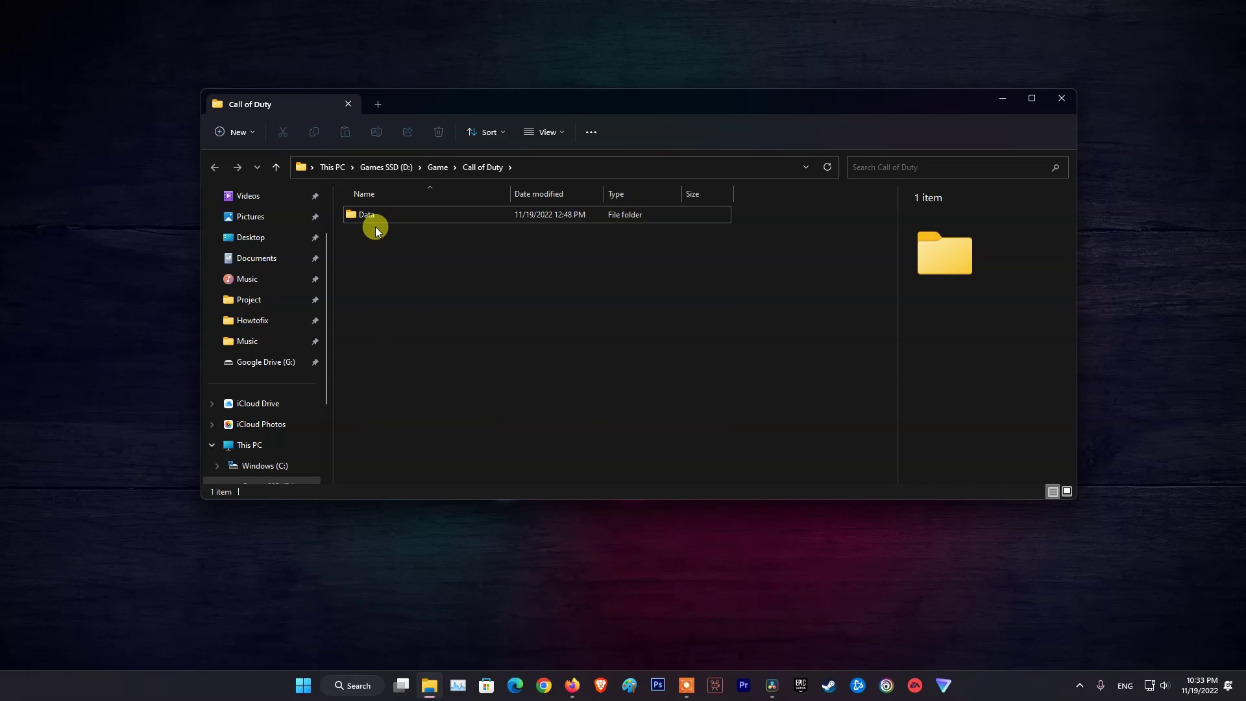
Delete the config and indices folders inside the Call of Duty Data folder, keeping the data subfolder
double_click(372, 216)
click(372, 215)
ctrl+click(379, 256)
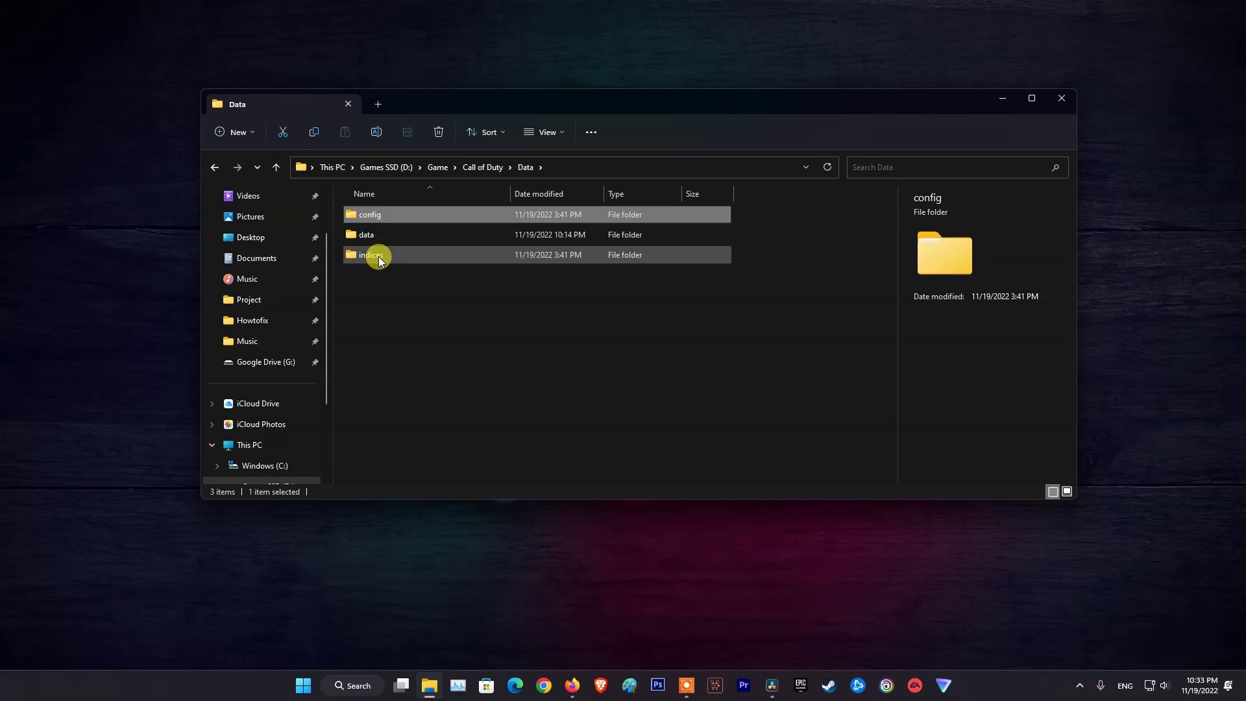
right_click(382, 221)
click(415, 397)
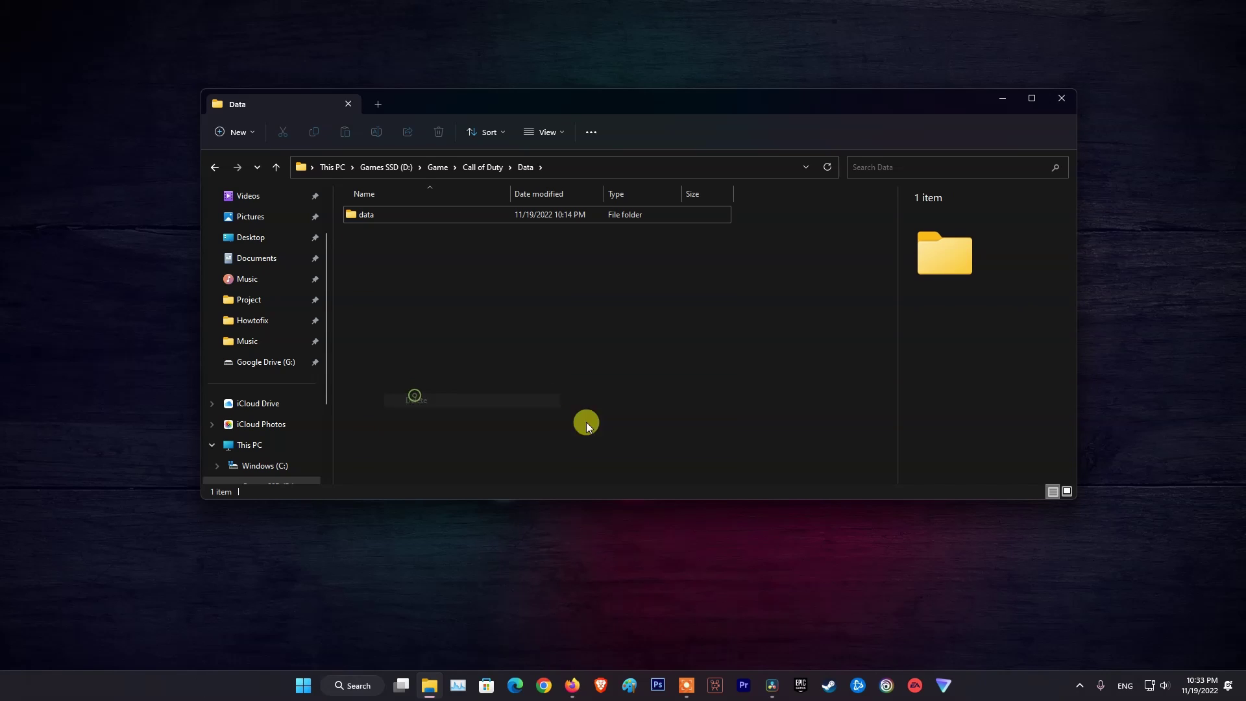
Delete all the .idx files in the data subfolder of the Call of Duty Data folder
double_click(381, 216)
click(380, 215)
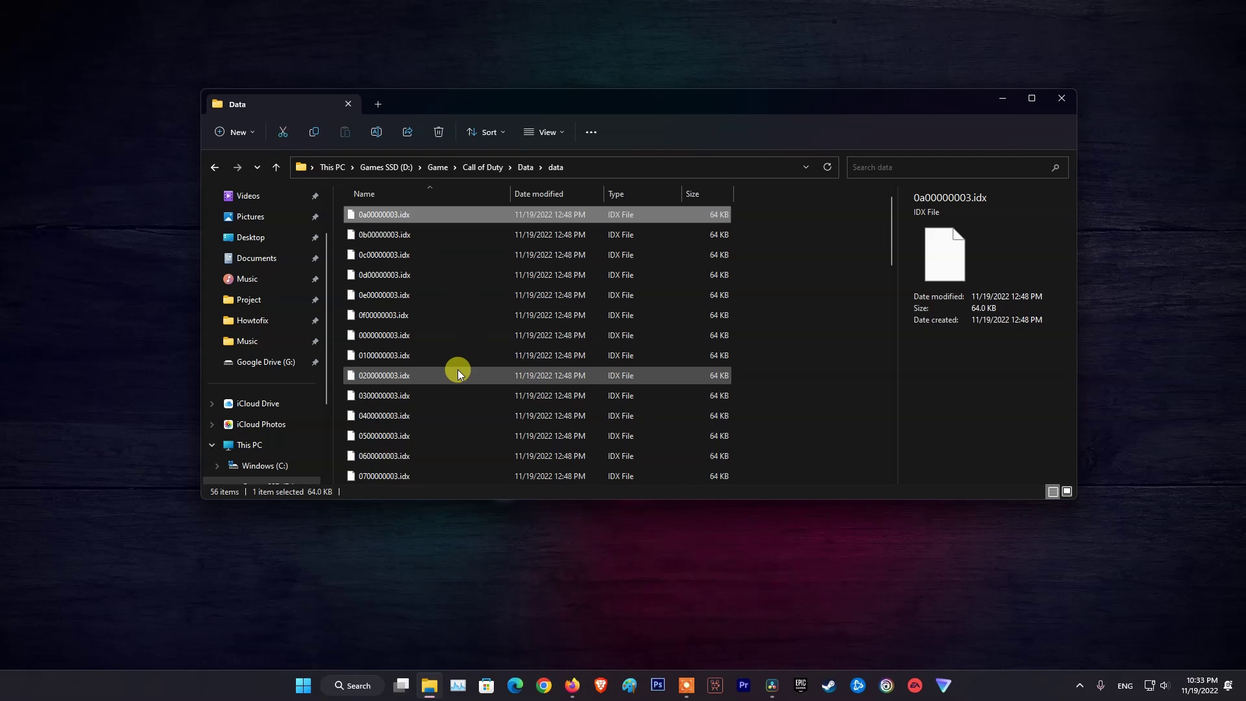
scroll(458, 368, down, 3)
shift+click(420, 353)
right_click(397, 274)
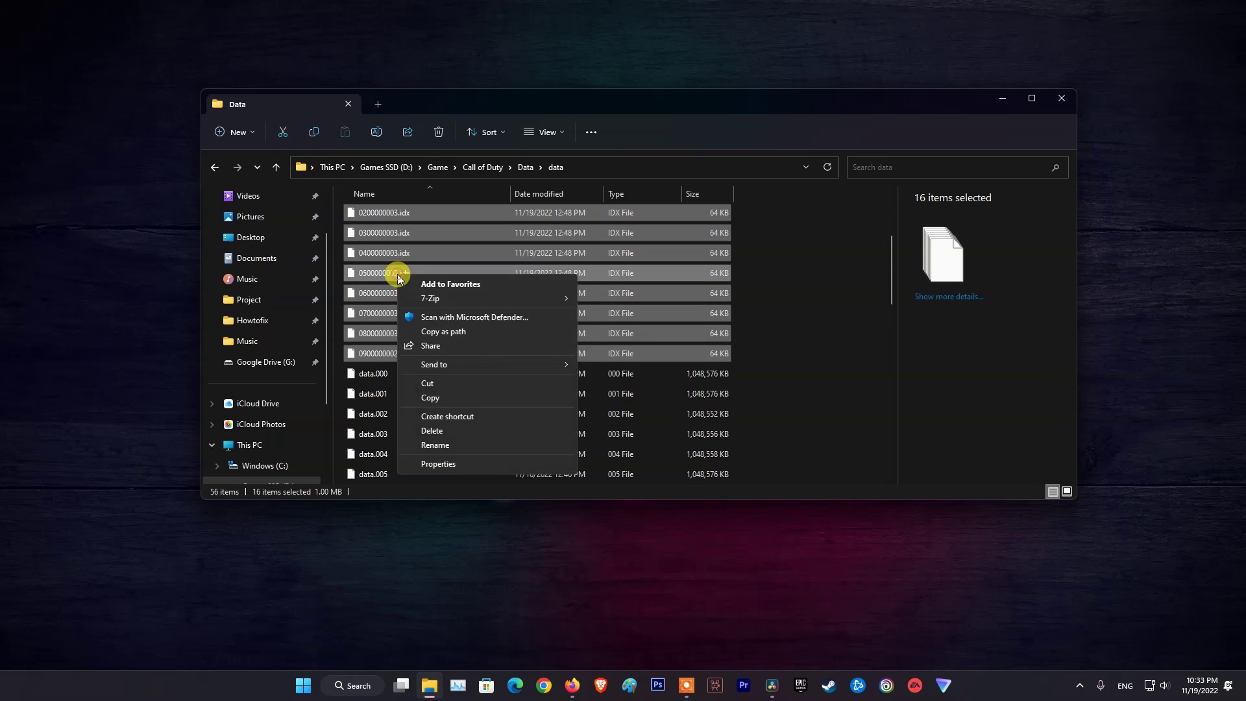
click(432, 431)
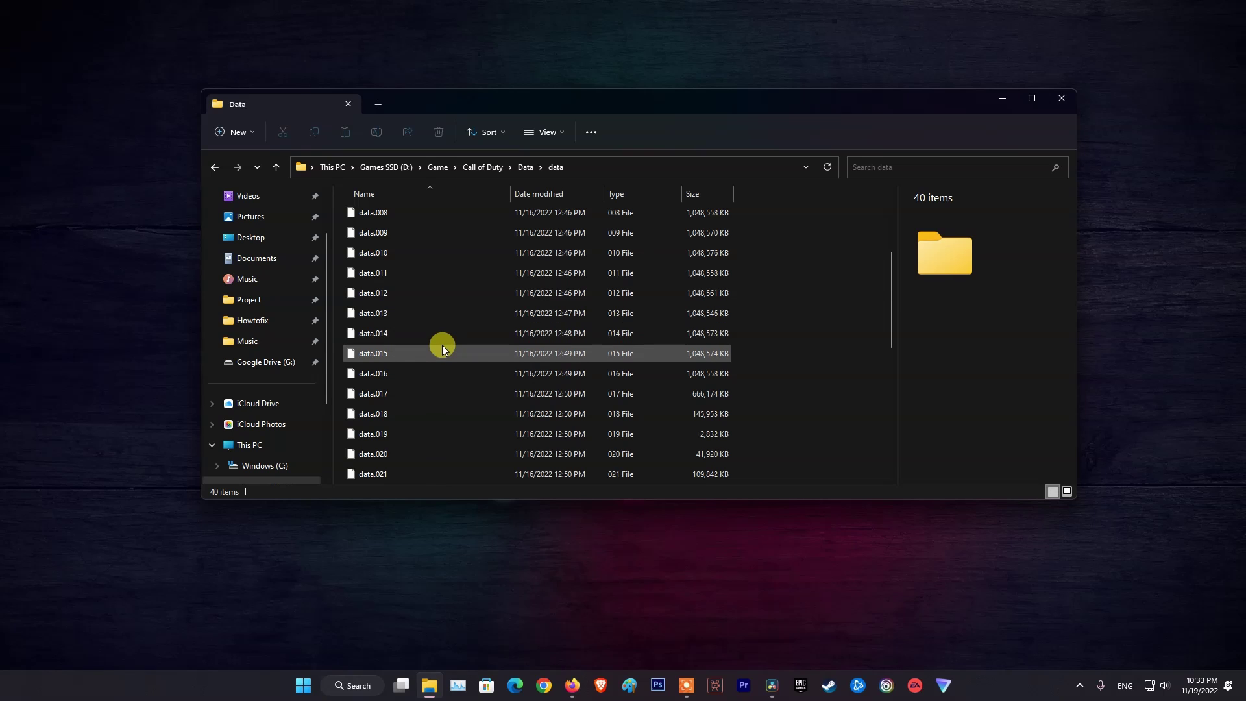
Delete the empty 0 KB files data.024 through data.034 from the data subfolder
scroll(441, 345, down, 3)
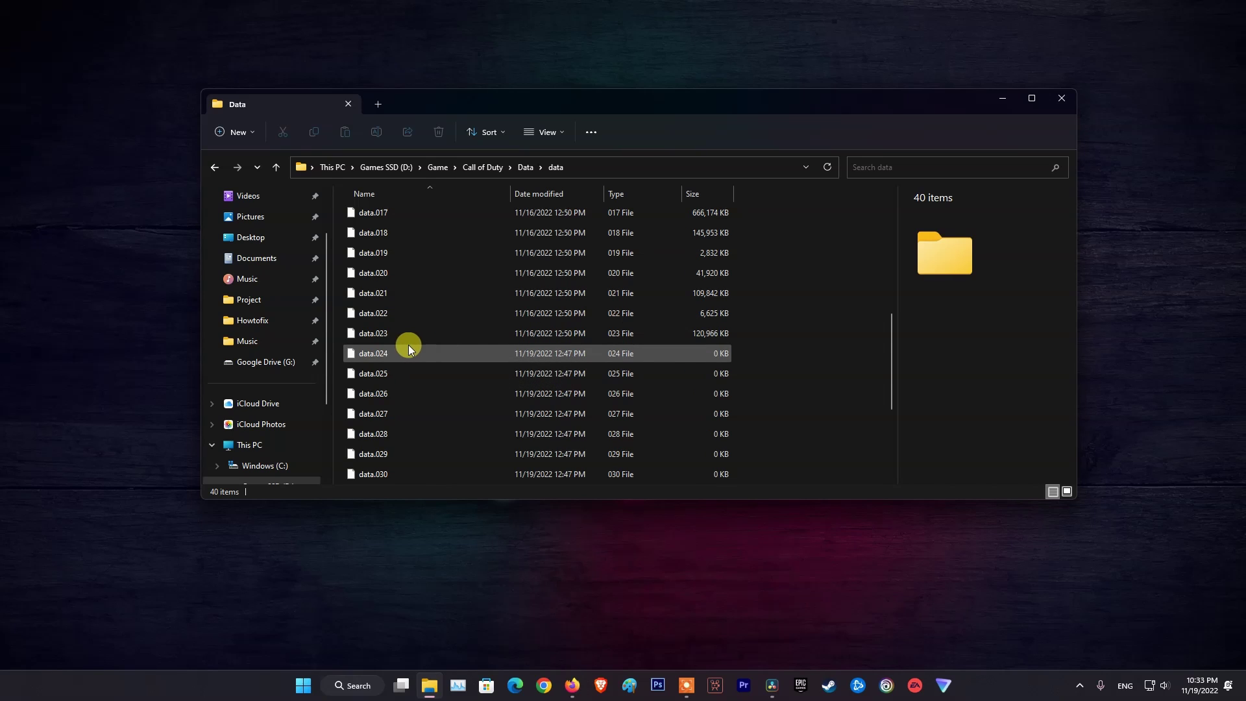
click(385, 352)
scroll(453, 396, down, 3)
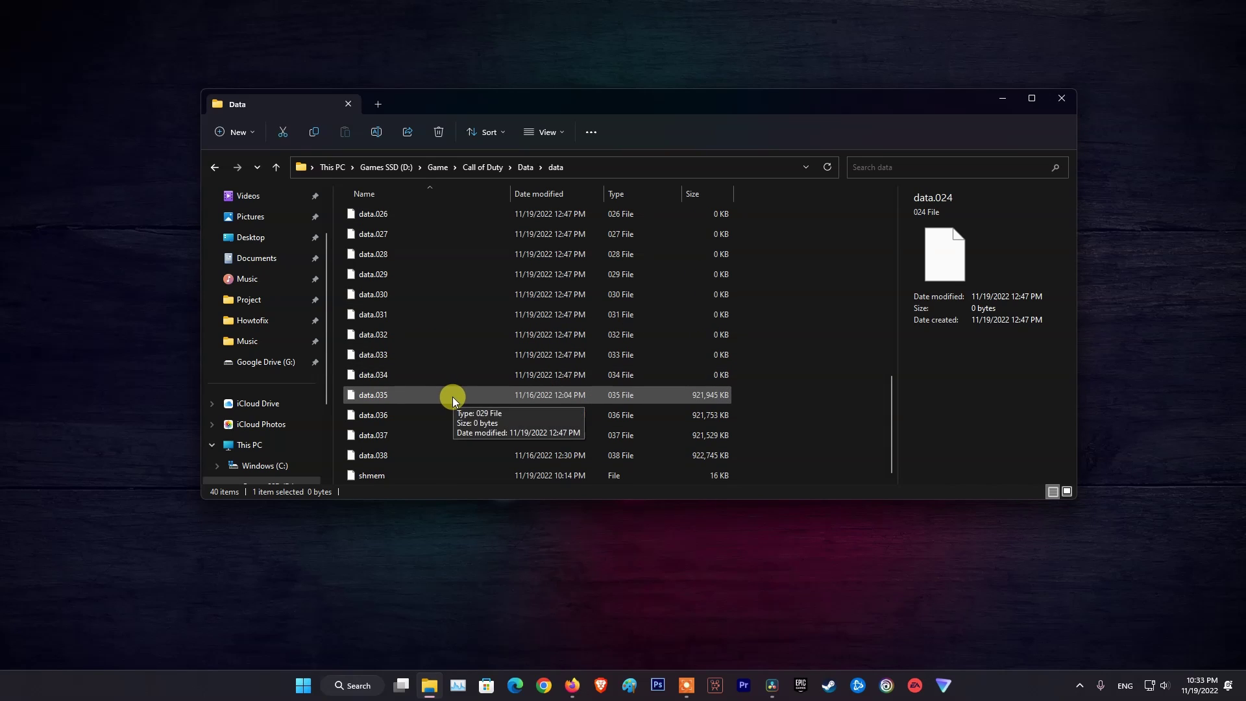
shift+click(379, 375)
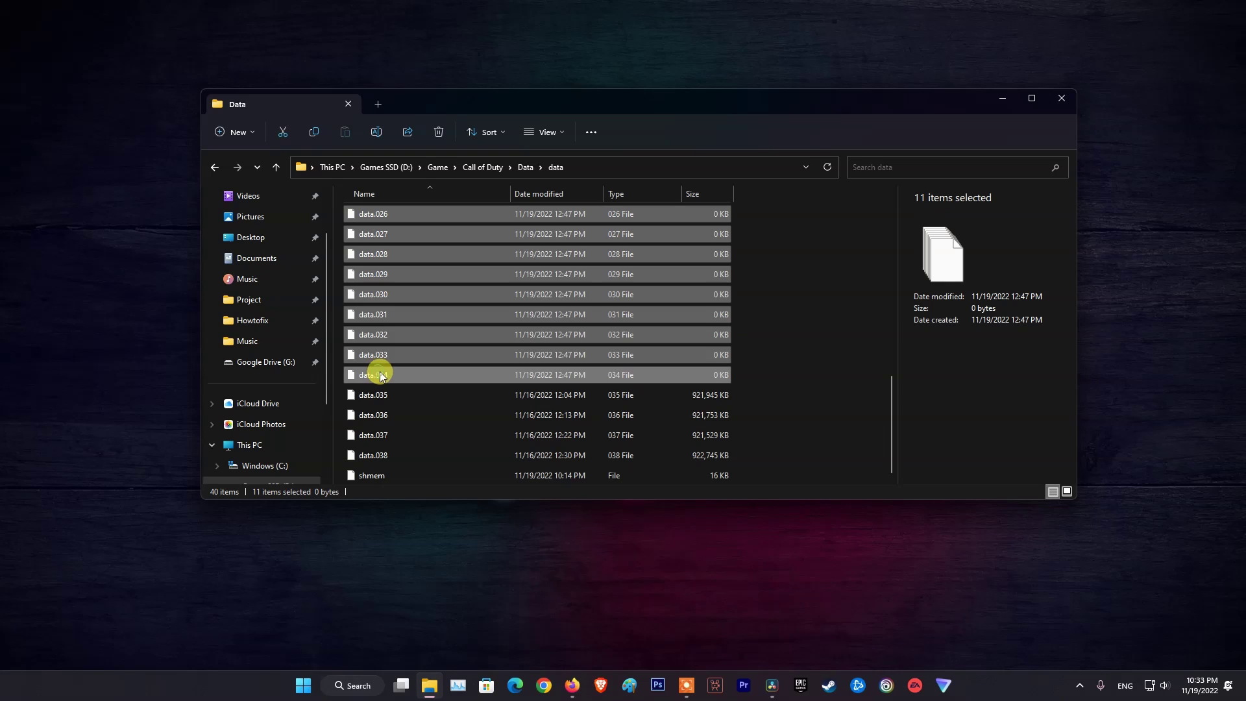
right_click(393, 302)
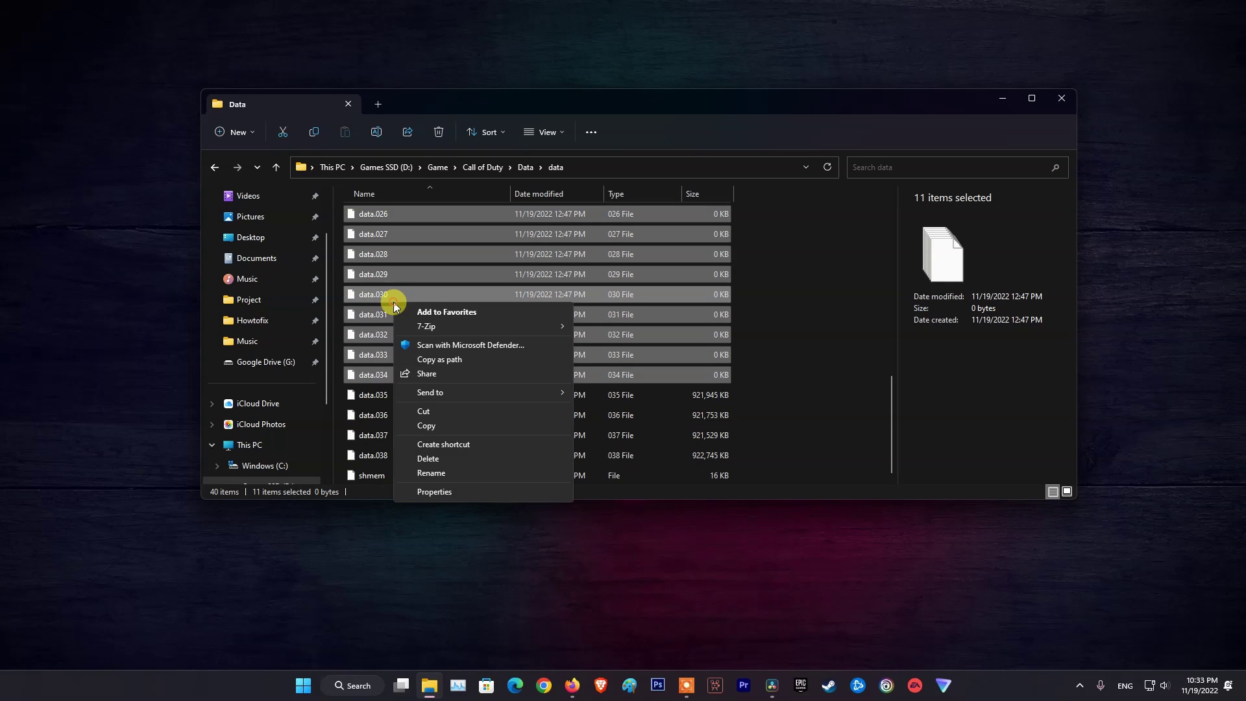
click(430, 459)
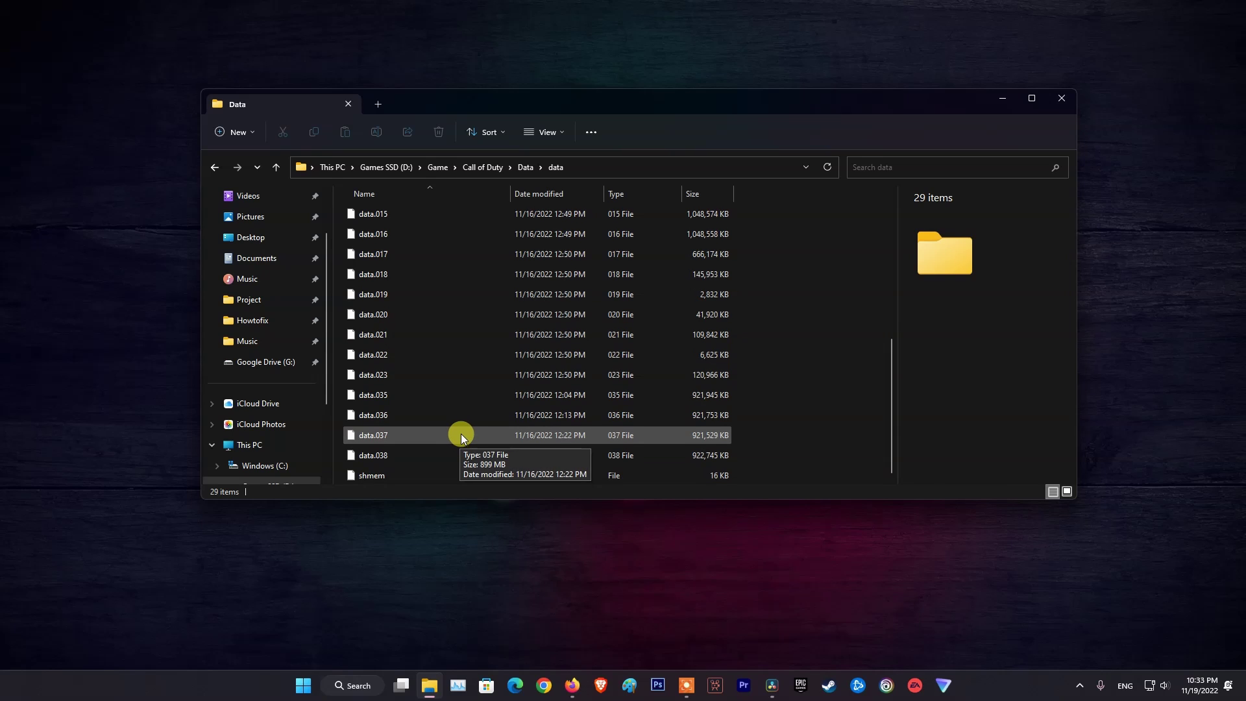
scroll(459, 433, up, 5)
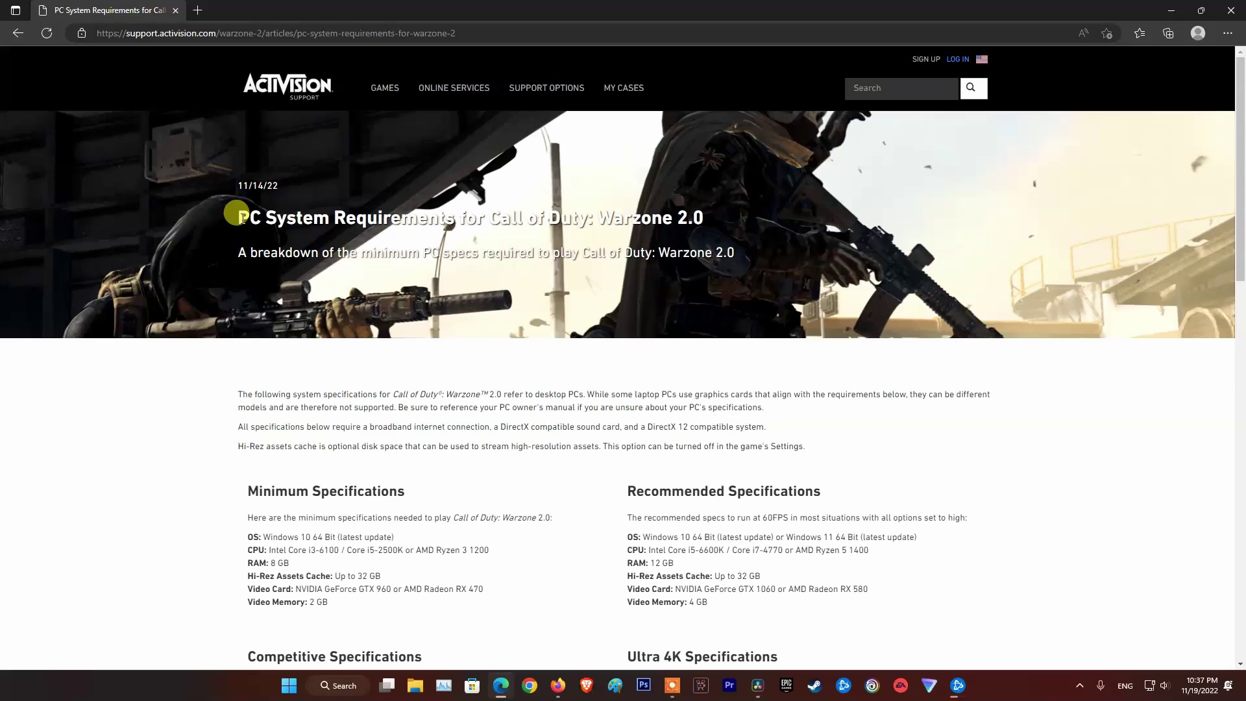
In Edge, examine Activision's Warzone 2.0 PC system requirements article, including the recommended Nvidia and AMD driver versions
drag(239, 217, 718, 215)
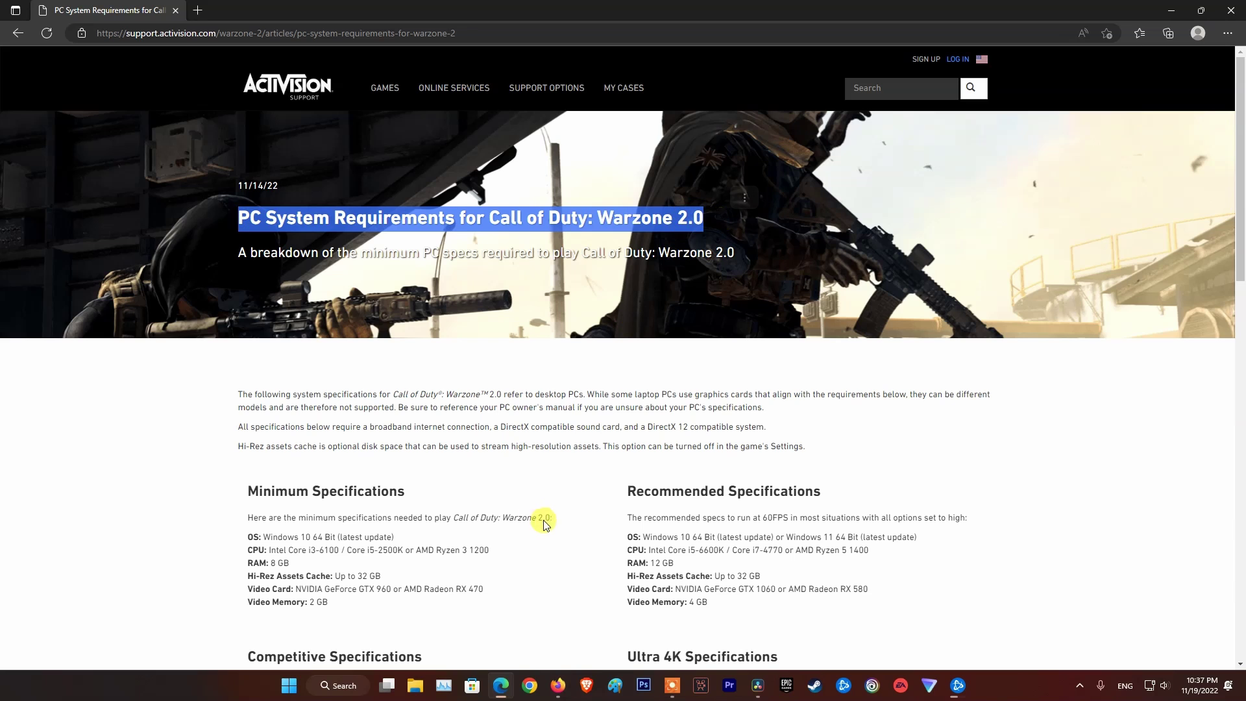
scroll(517, 509, down, 8)
scroll(500, 503, down, 2)
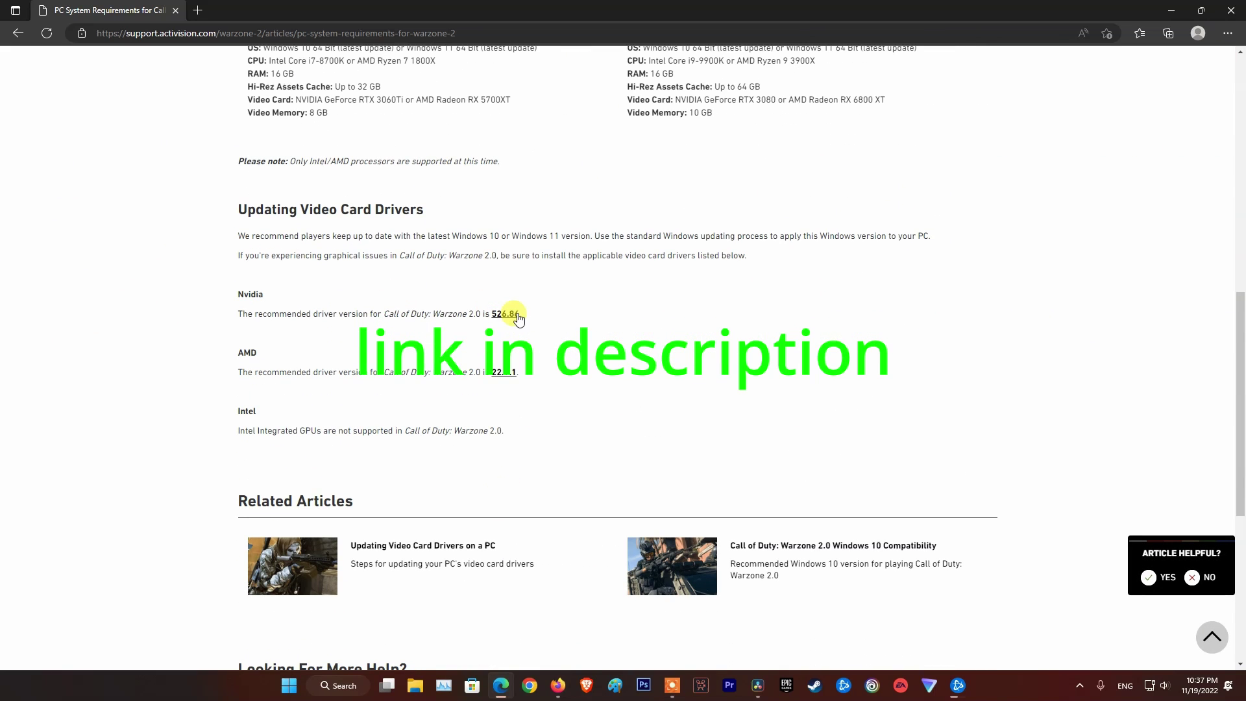
drag(238, 313, 523, 314)
drag(238, 371, 547, 376)
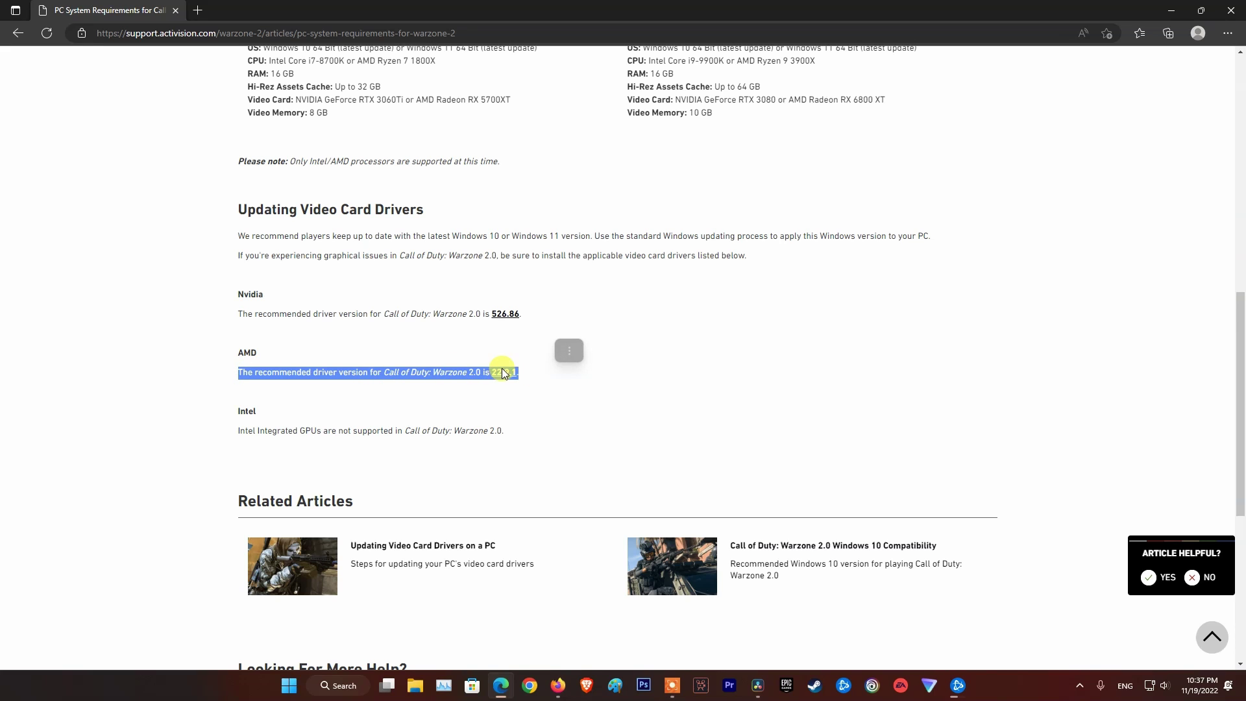
click(694, 397)
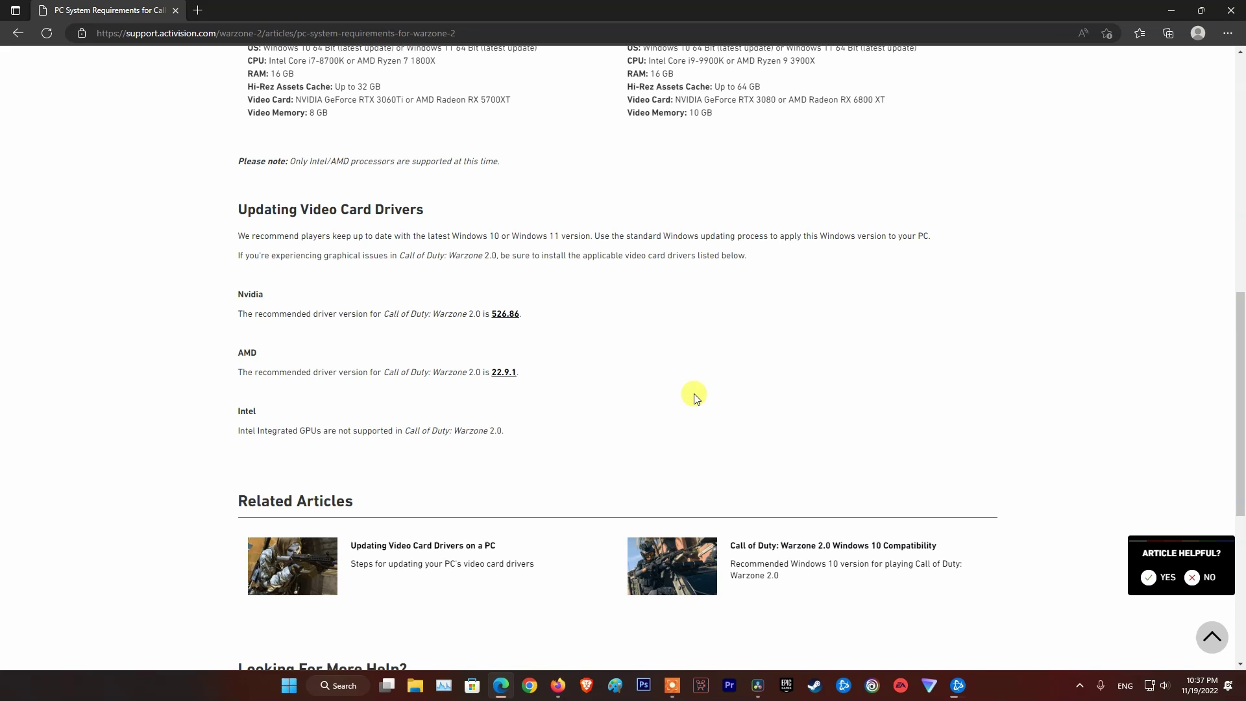